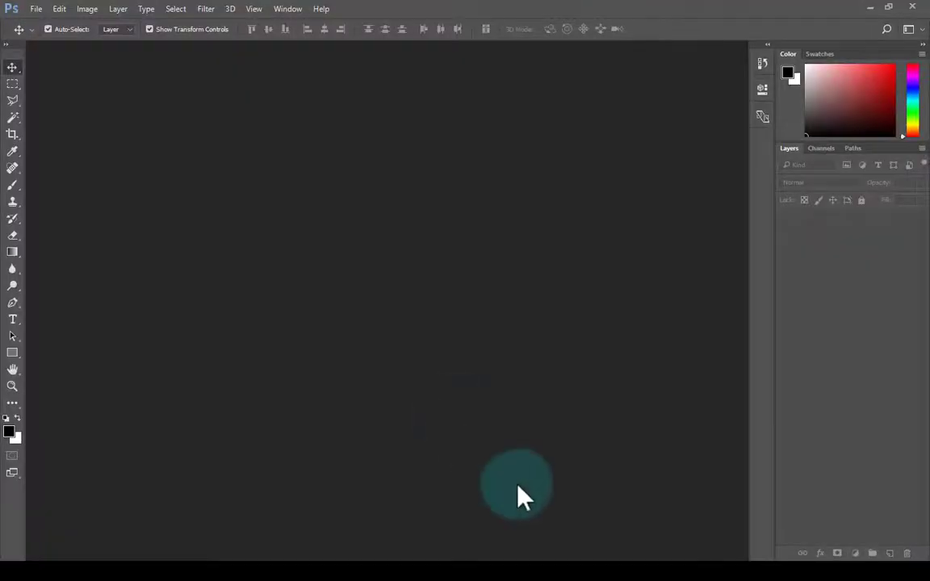
# Create a new 23 × 11 cm, 300 ppi Photoshop document
pyautogui.click(37, 11)
pyautogui.click(541, 185)
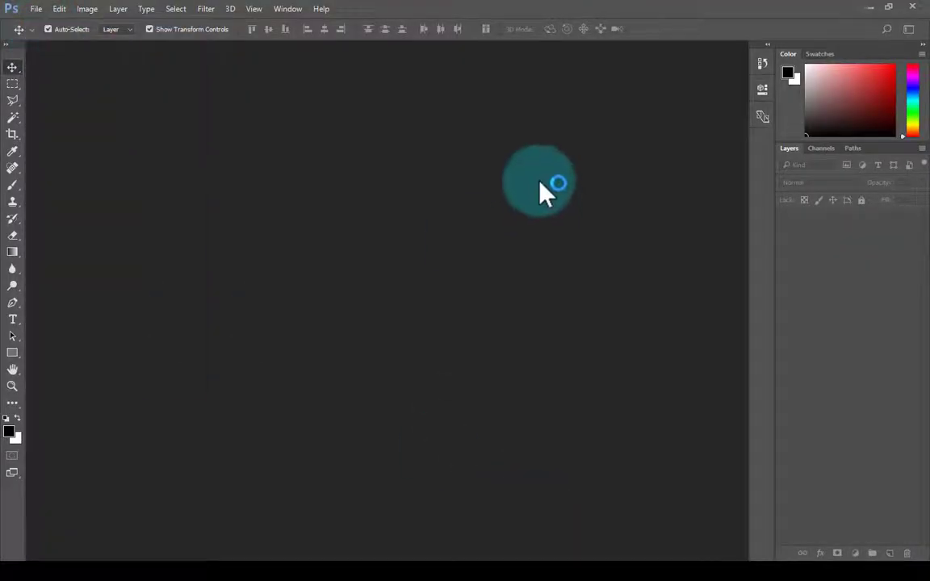
pyautogui.hotkey('ctrl', 'n')
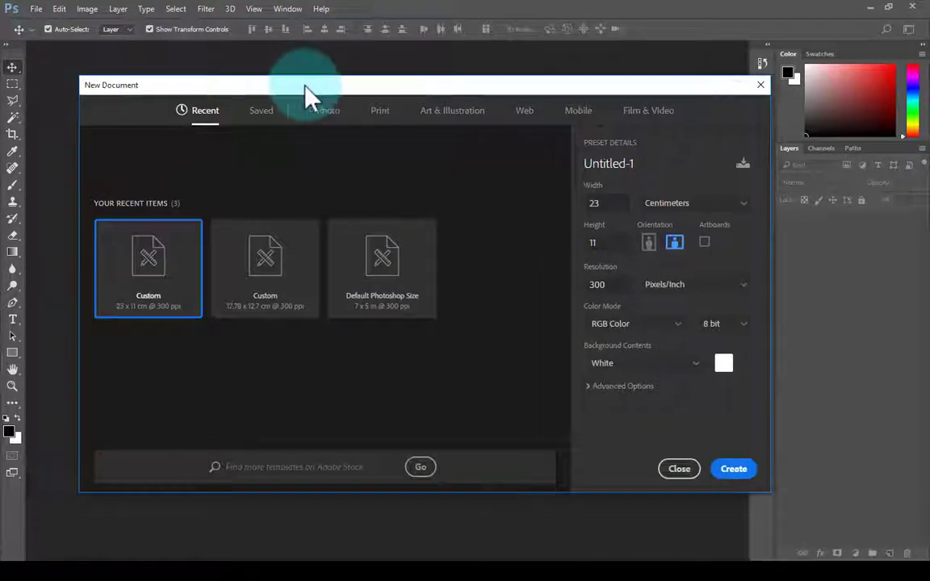
pyautogui.click(742, 475)
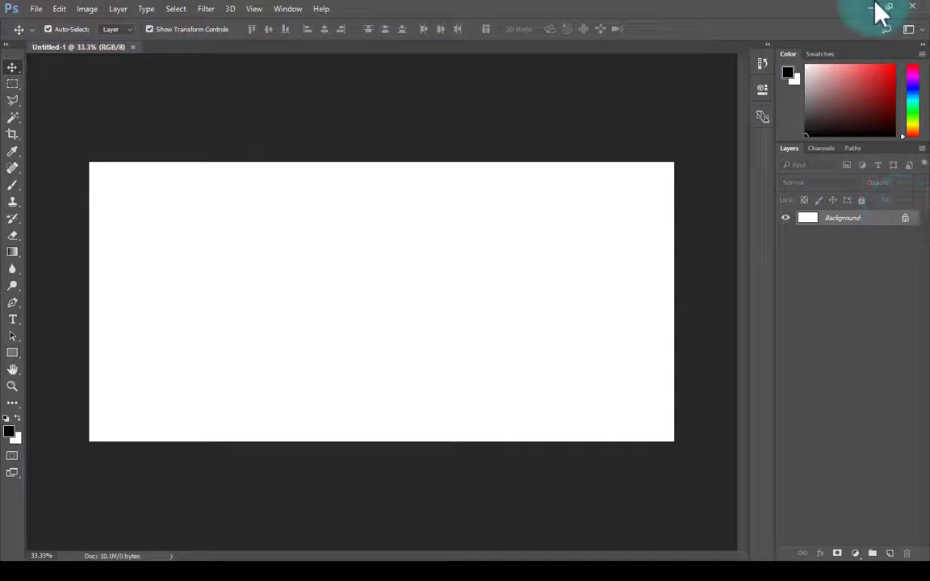
# Drag the YouTube logo PNG from File Explorer onto the white canvas
pyautogui.click(872, 8)
pyautogui.moveTo(739, 206); pyautogui.dragTo(241, 551)
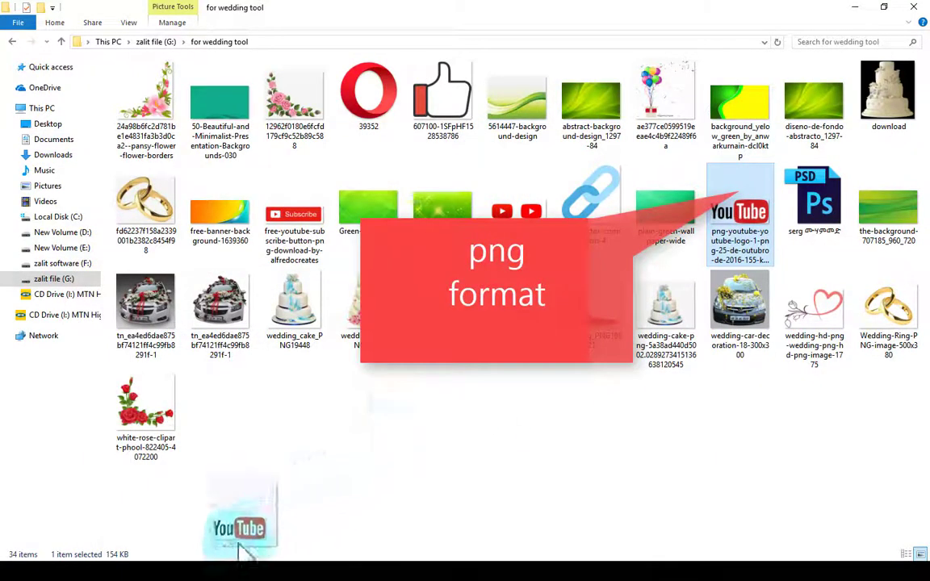
pyautogui.moveTo(182, 556); pyautogui.dragTo(349, 323)
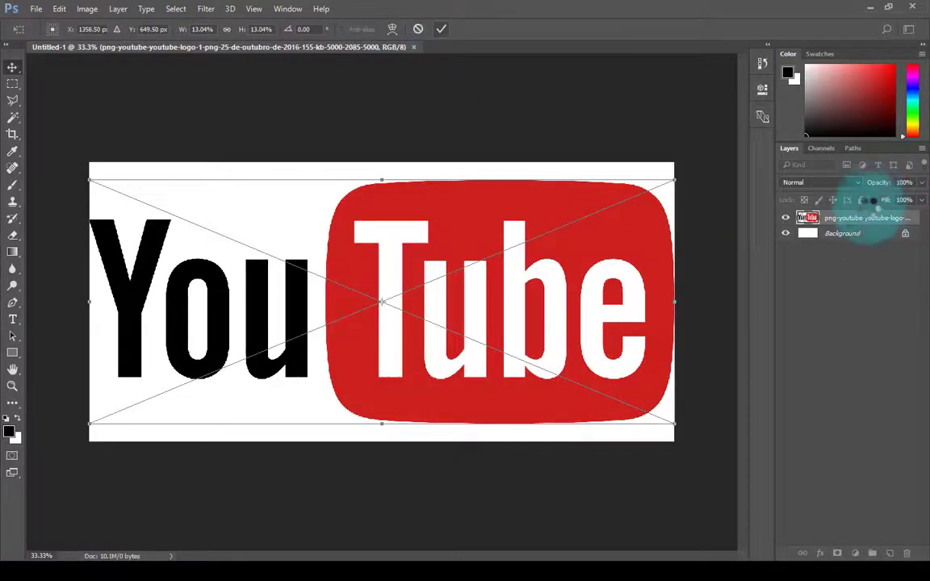
# Commit the logo, unlock the Background as Layer 0, and give it a blue Color Overlay
pyautogui.press('Return')
pyautogui.click(868, 236)
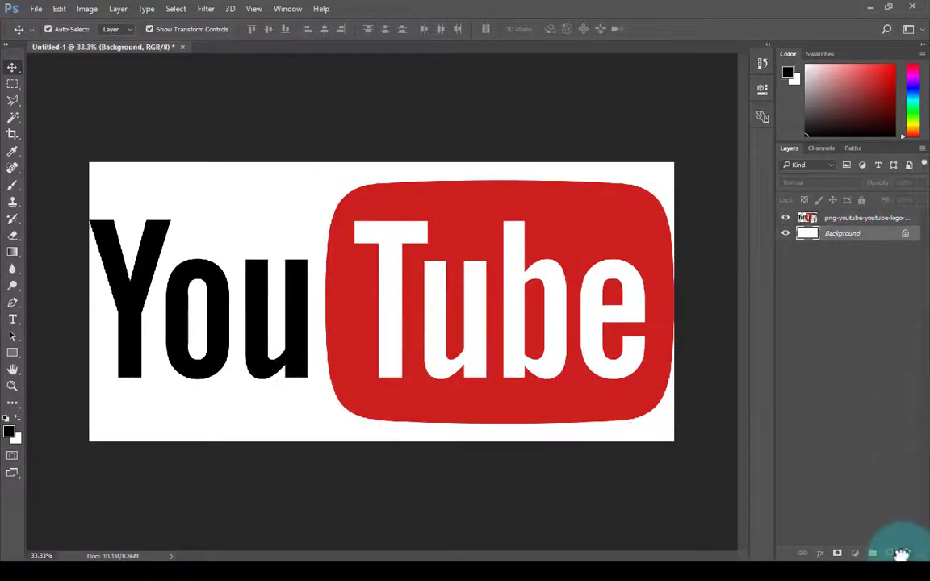
pyautogui.click(820, 555)
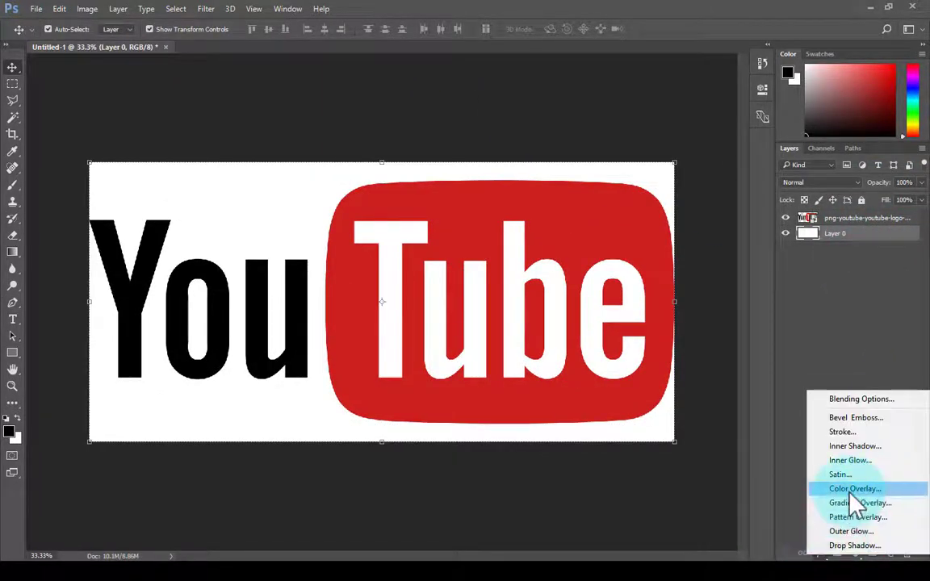
pyautogui.click(849, 491)
pyautogui.press('Return')
# Scale the YouTube logo down into the top-left area of the canvas
pyautogui.click(666, 426)
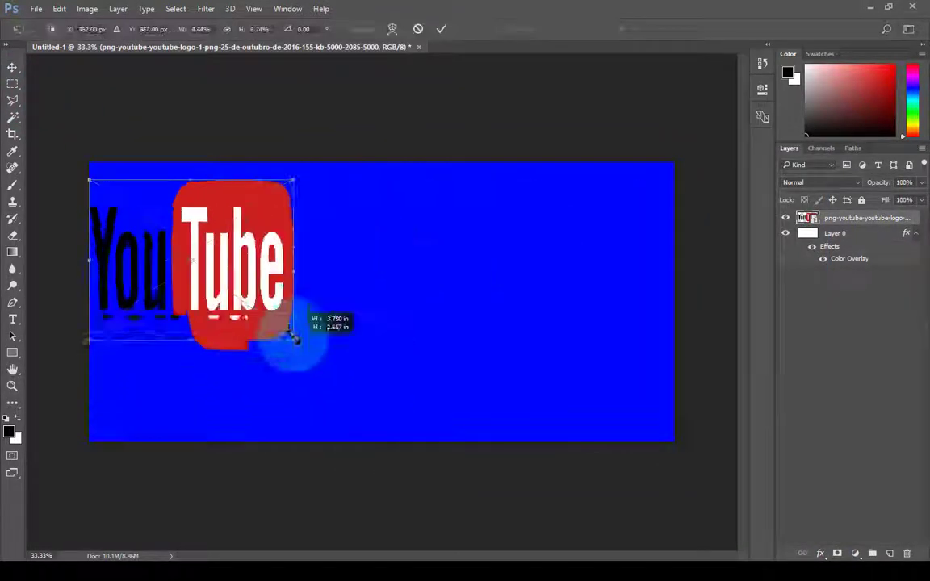
pyautogui.moveTo(667, 426); pyautogui.dragTo(234, 270)
pyautogui.press('Return')
pyautogui.scroll(3, 153, 305)
pyautogui.scroll(-3, 154, 306)
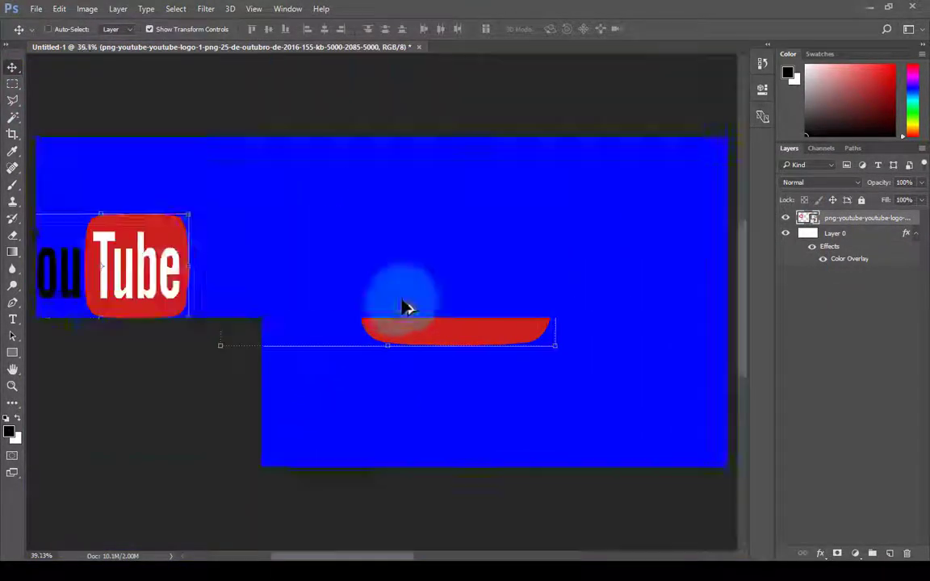
pyautogui.moveTo(105, 210); pyautogui.dragTo(122, 236)
pyautogui.click(440, 28)
# Move the logo further right and fine-tune its height with Free Transform
pyautogui.scroll(3, 187, 277)
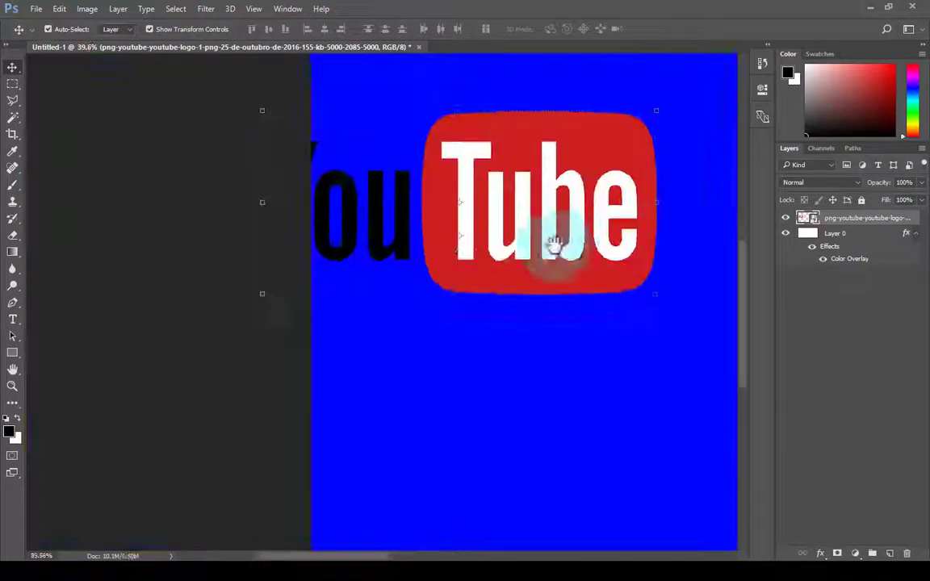
pyautogui.moveTo(354, 232); pyautogui.dragTo(395, 270)
pyautogui.hotkey('ctrl', 't')
pyautogui.moveTo(509, 183); pyautogui.dragTo(517, 186)
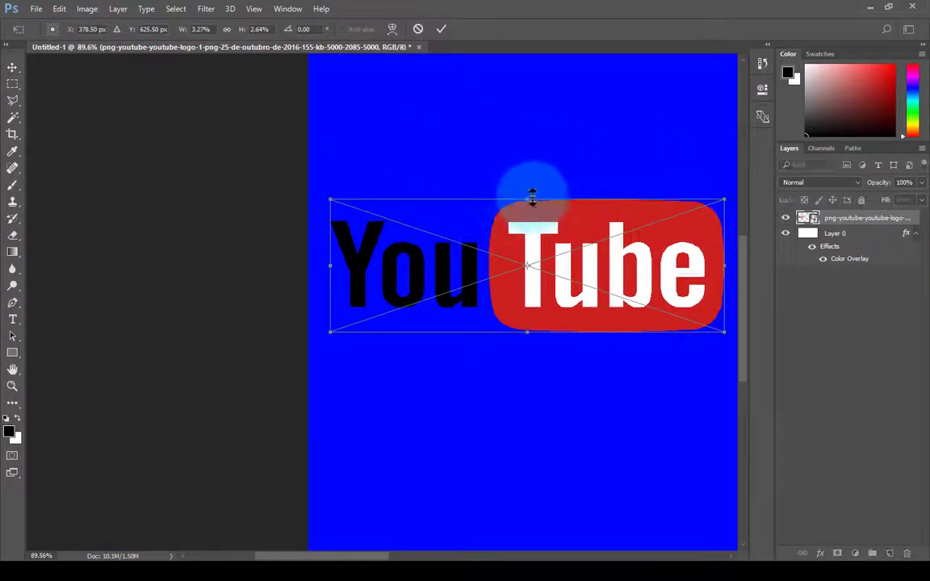
pyautogui.click(442, 29)
pyautogui.hscroll(3, 108, 248)
pyautogui.press('e')
pyautogui.click(477, 257)
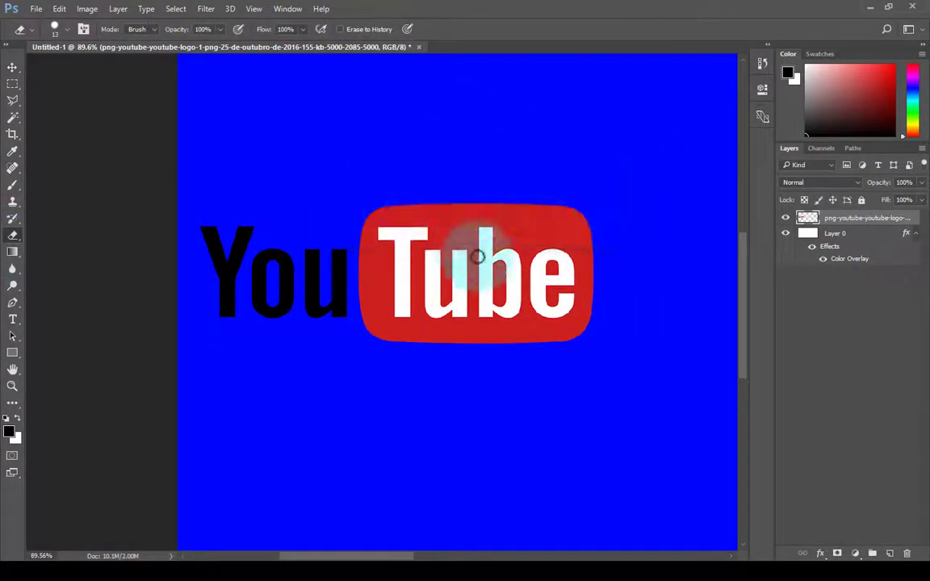
pyautogui.click(27, 341)
pyautogui.scroll(2, 207, 343)
pyautogui.scroll(3, 265, 270)
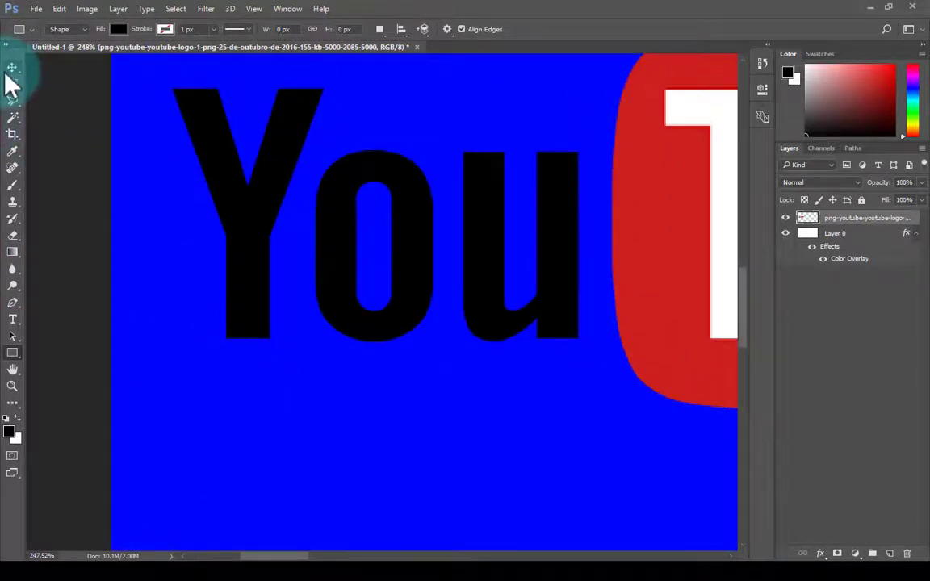
# Draw a tall black bar below the letter Y, then narrow and shorten it
pyautogui.scroll(-2, 222, 305)
pyautogui.scroll(1, 222, 305)
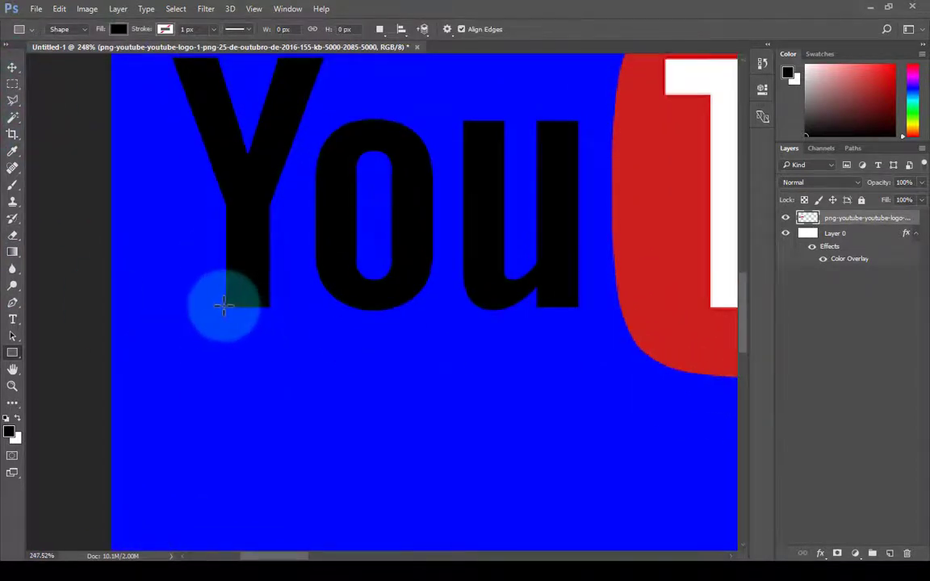
pyautogui.moveTo(224, 305); pyautogui.dragTo(270, 542)
pyautogui.scroll(-3, 382, 353)
pyautogui.scroll(2, 715, 97)
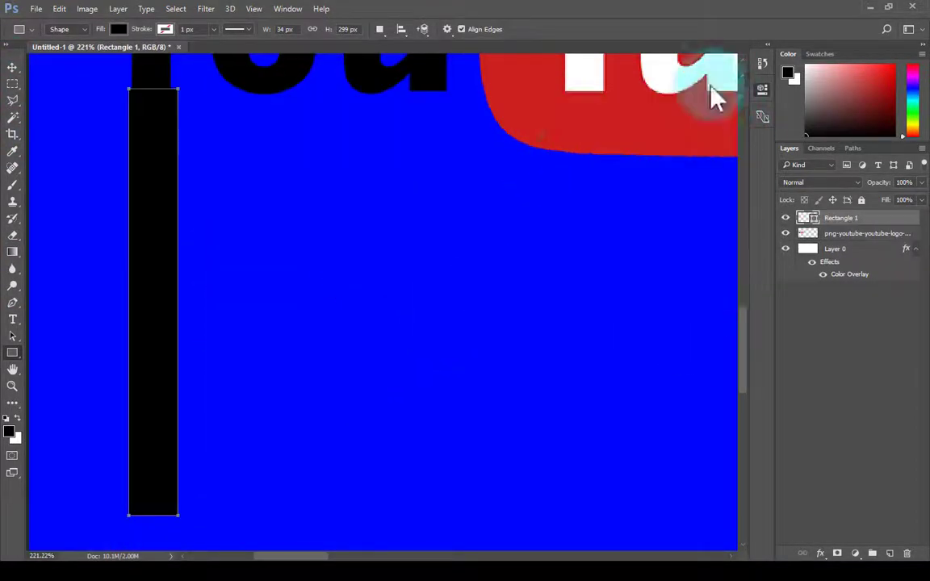
pyautogui.click(12, 67)
pyautogui.scroll(3, 145, 484)
pyautogui.moveTo(145, 492); pyautogui.dragTo(130, 517)
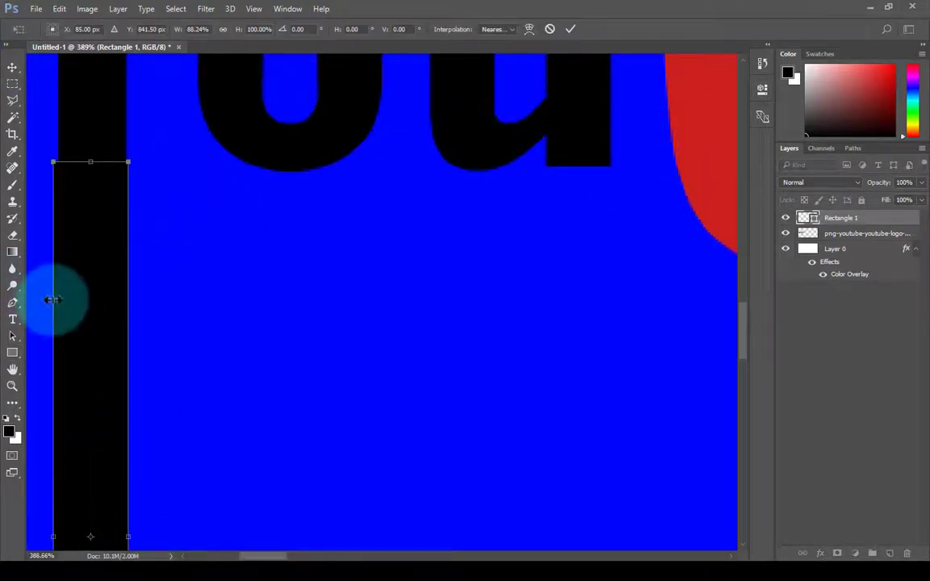
pyautogui.moveTo(52, 300); pyautogui.dragTo(57, 300)
pyautogui.scroll(3, 119, 242)
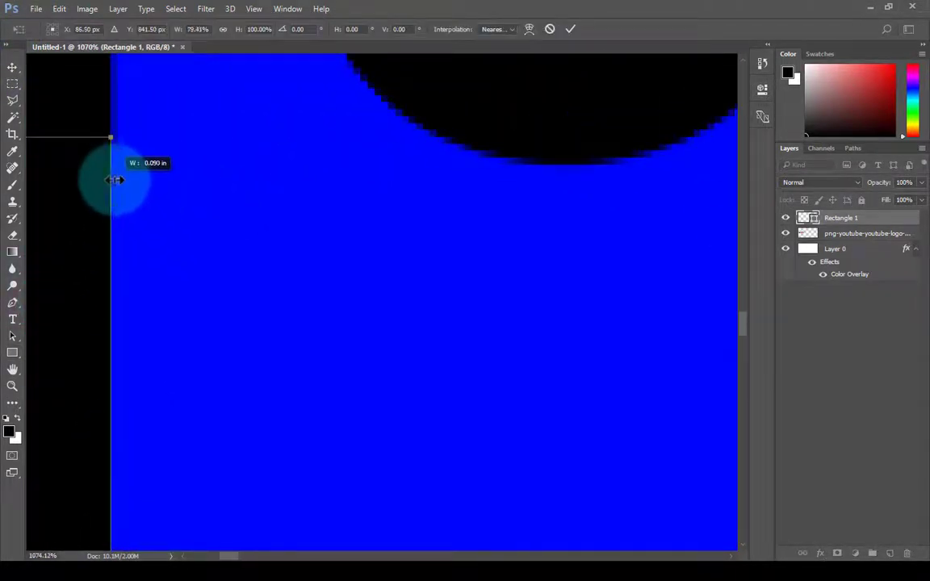
pyautogui.press('Return')
pyautogui.scroll(-3, 287, 201)
pyautogui.scroll(-3, 244, 292)
pyautogui.moveTo(222, 438); pyautogui.dragTo(219, 417)
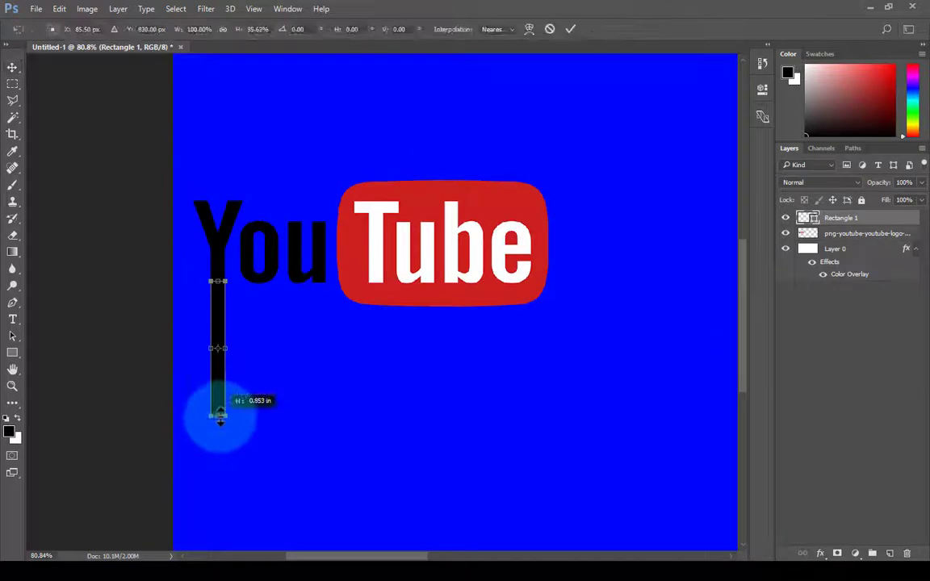
pyautogui.press('Return')
# Draw a wide black box beneath the logo and make it taller from the top edge
pyautogui.click(12, 353)
pyautogui.moveTo(223, 325); pyautogui.dragTo(559, 411)
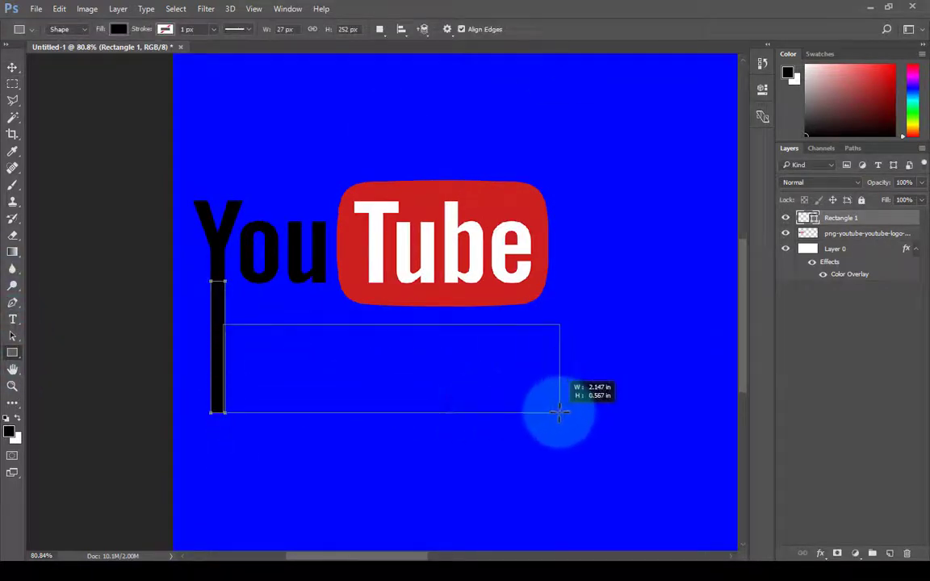
pyautogui.click(737, 73)
pyautogui.click(13, 68)
pyautogui.moveTo(291, 395); pyautogui.dragTo(347, 375)
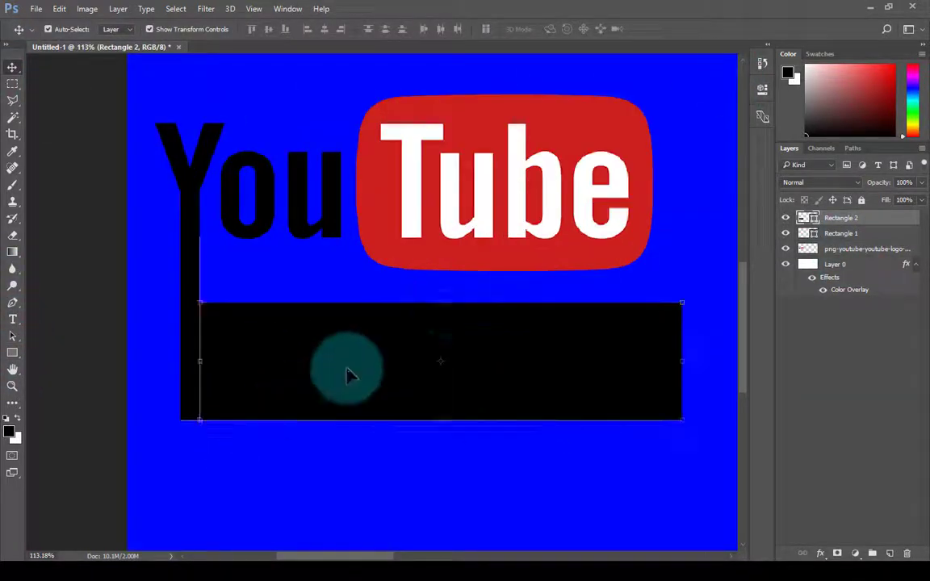
pyautogui.moveTo(440, 302); pyautogui.dragTo(440, 288)
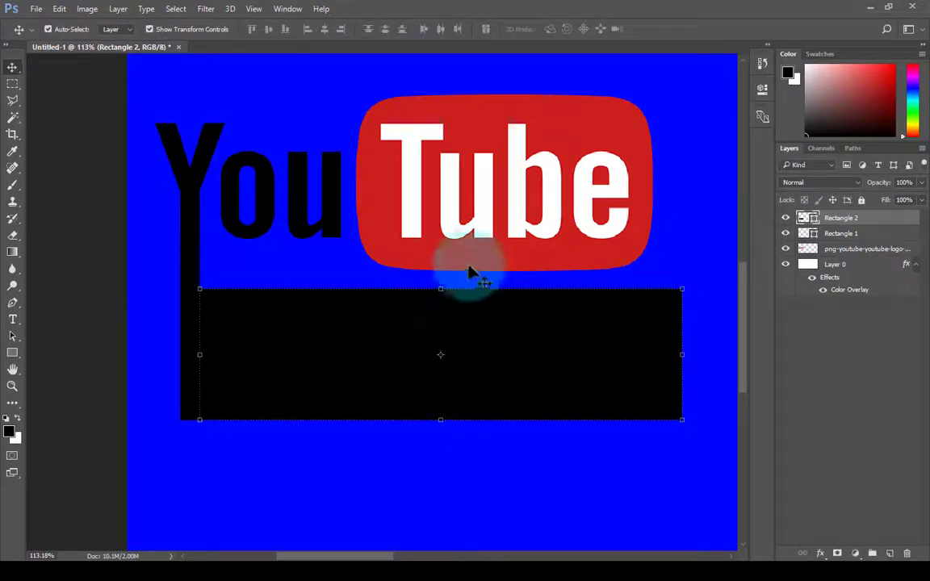
pyautogui.click(471, 272)
pyautogui.click(288, 8)
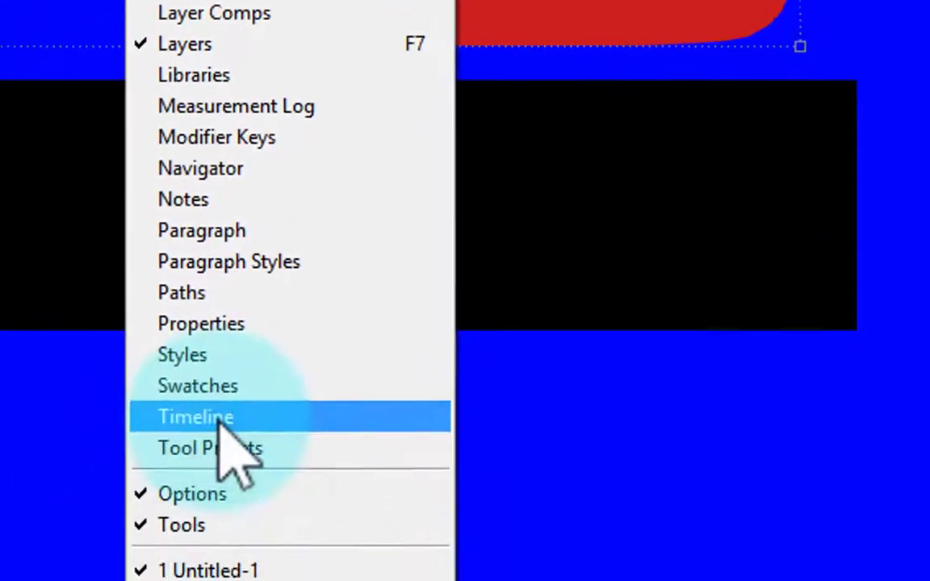
# Create a video timeline, put the logo track on top, and delay Rectangle 2's clip
pyautogui.click(162, 510)
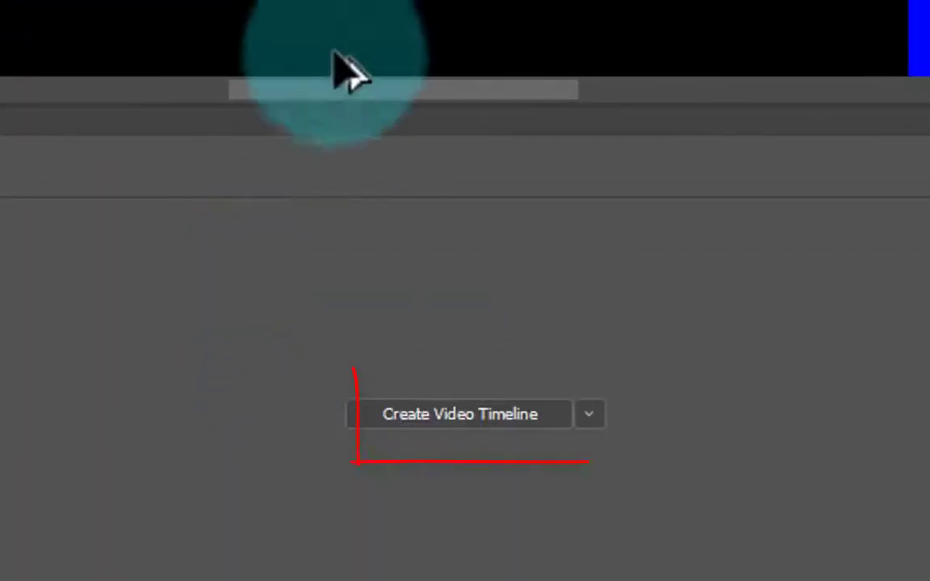
pyautogui.click(461, 414)
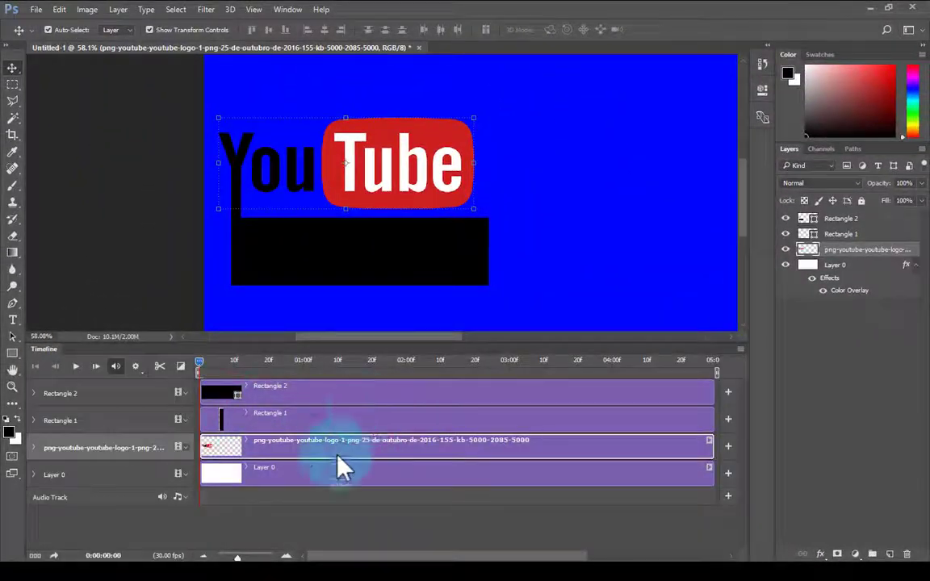
pyautogui.moveTo(337, 457); pyautogui.dragTo(299, 385)
pyautogui.click(461, 419)
pyautogui.moveTo(461, 432); pyautogui.dragTo(449, 440)
pyautogui.press('z')
pyautogui.hotkey('ctrl', 'z')
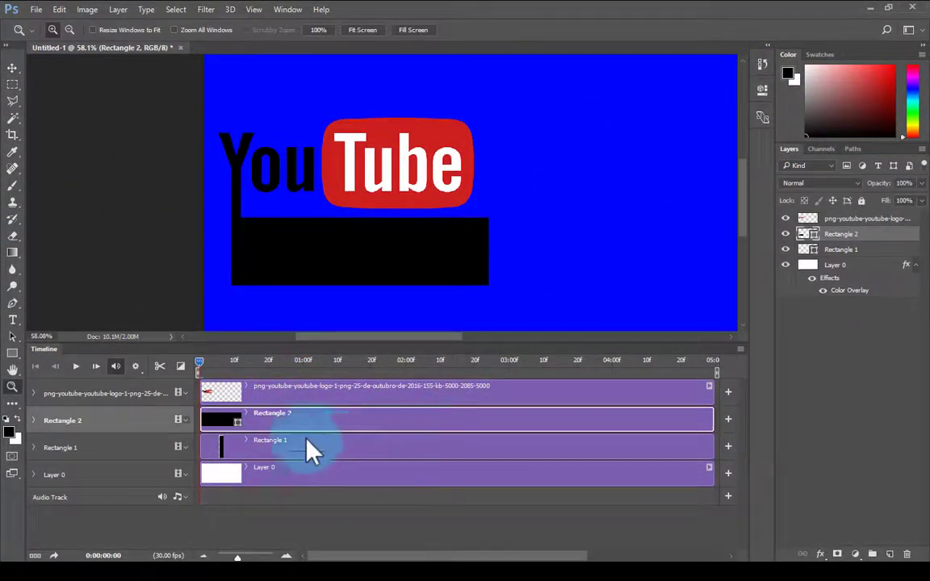
pyautogui.moveTo(314, 452); pyautogui.dragTo(287, 404)
pyautogui.moveTo(342, 461); pyautogui.dragTo(472, 461)
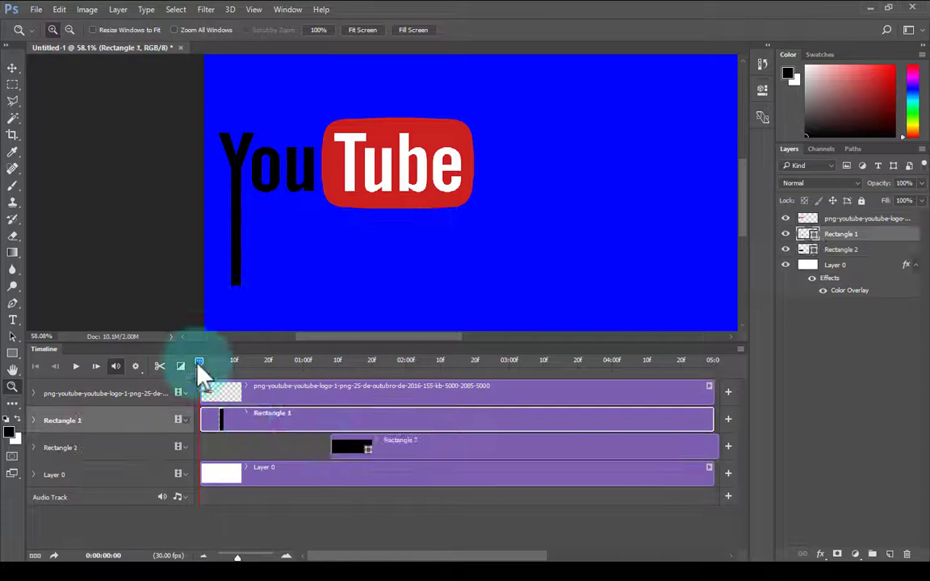
# Move the logo off to the left of the canvas and expand its track properties
pyautogui.click(331, 234)
pyautogui.press('v')
pyautogui.moveTo(449, 129); pyautogui.dragTo(167, 125)
pyautogui.click(34, 393)
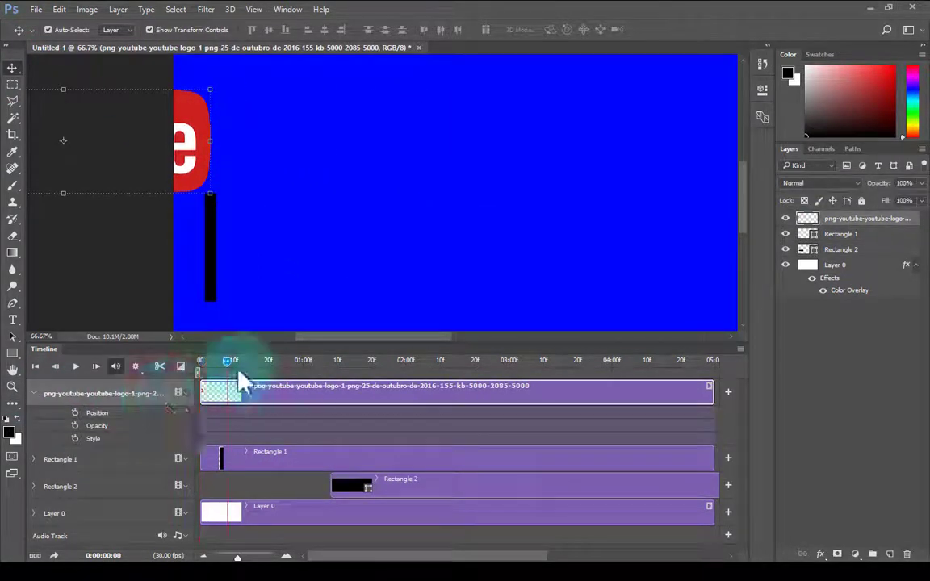
# Push the logo further left, preview the slide-in, and start Rectangle 1 at frame 13
pyautogui.moveTo(197, 176)
pyautogui.mouseDown()
pyautogui.moveTo(160, 176)
pyautogui.moveTo(471, 140)
pyautogui.mouseUp()
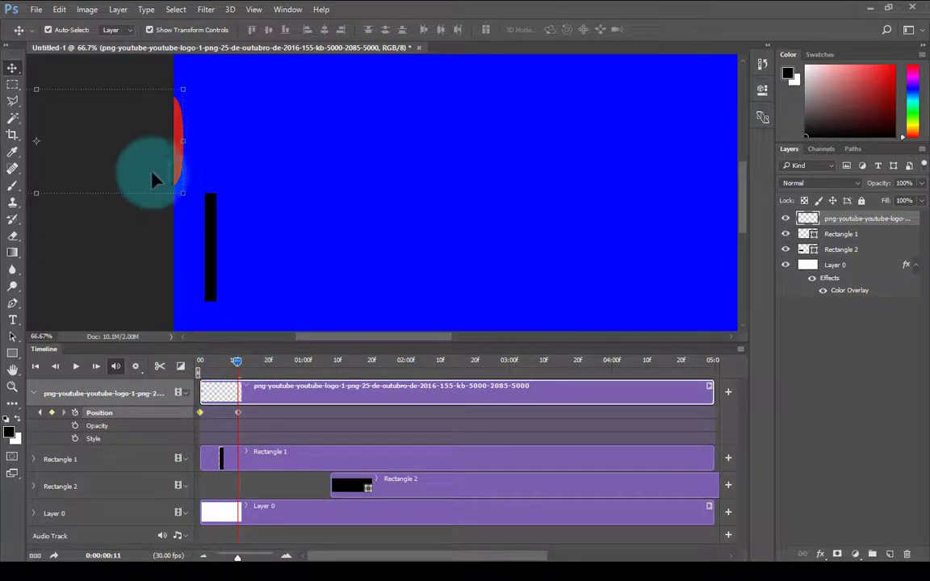
pyautogui.click(75, 366)
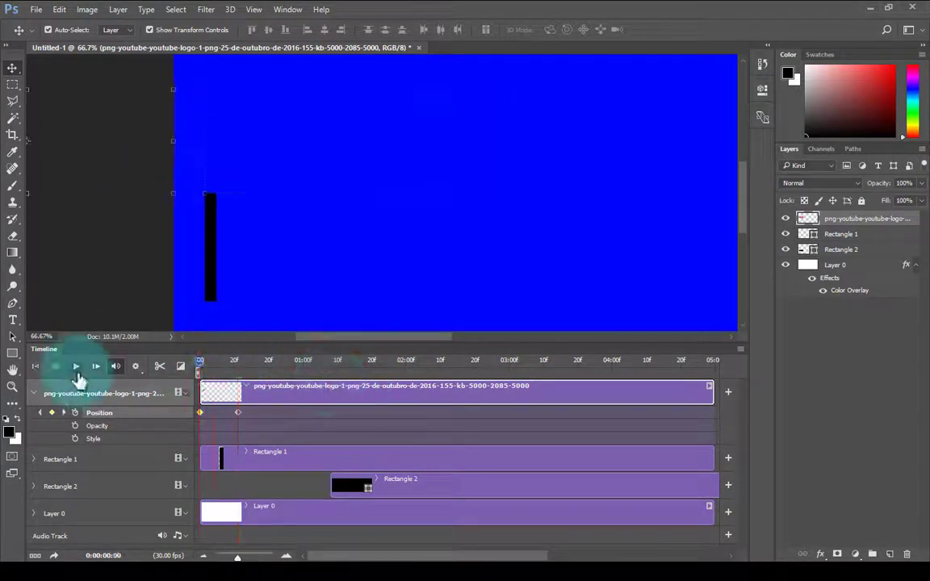
pyautogui.moveTo(248, 364); pyautogui.dragTo(243, 365)
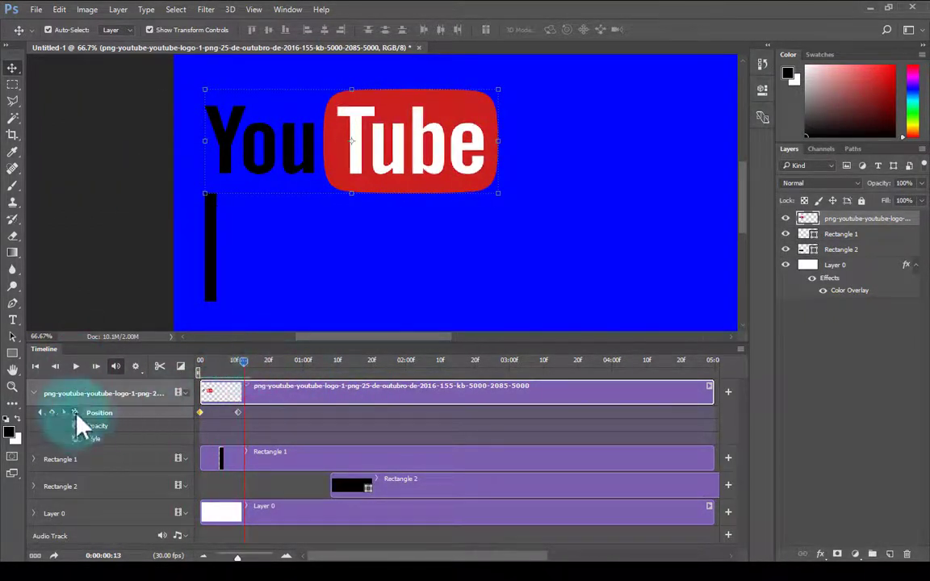
pyautogui.moveTo(254, 474); pyautogui.dragTo(299, 473)
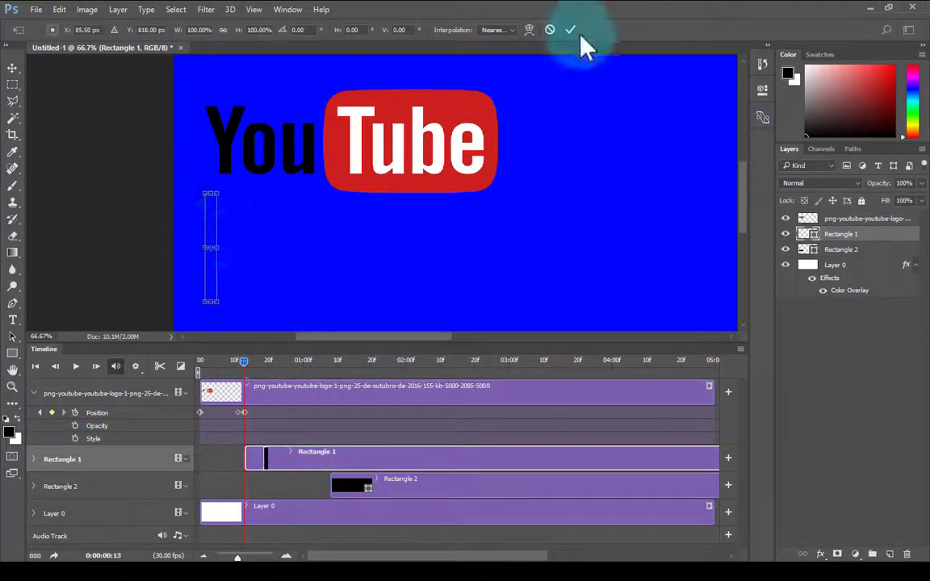
# Narrow Rectangle 1 with Free Transform so it lines up under the Y
pyautogui.click(246, 363)
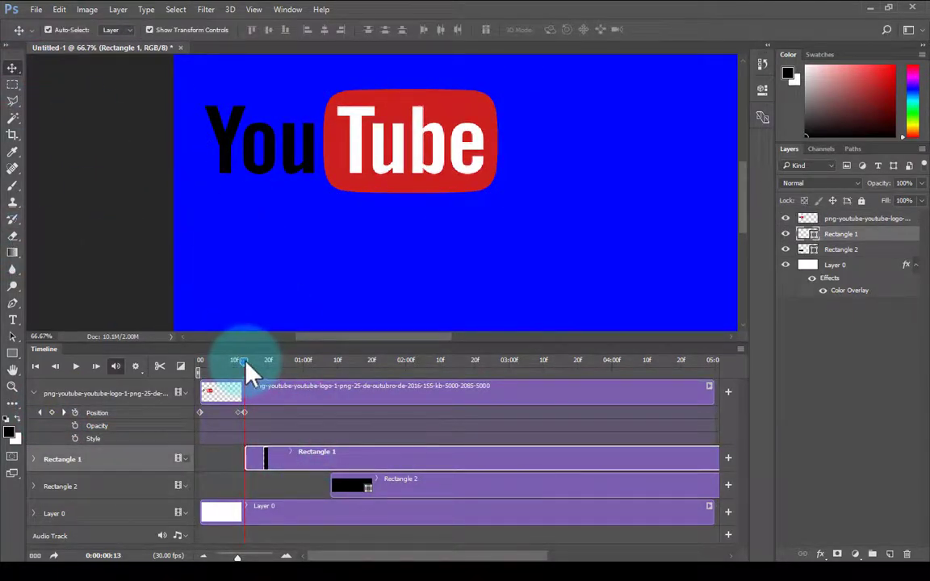
pyautogui.scroll(3, 209, 225)
pyautogui.moveTo(208, 225); pyautogui.dragTo(242, 175)
pyautogui.moveTo(246, 362)
pyautogui.mouseDown()
pyautogui.moveTo(84, 367)
pyautogui.moveTo(269, 370)
pyautogui.moveTo(245, 365)
pyautogui.mouseUp()
pyautogui.scroll(5, 234, 179)
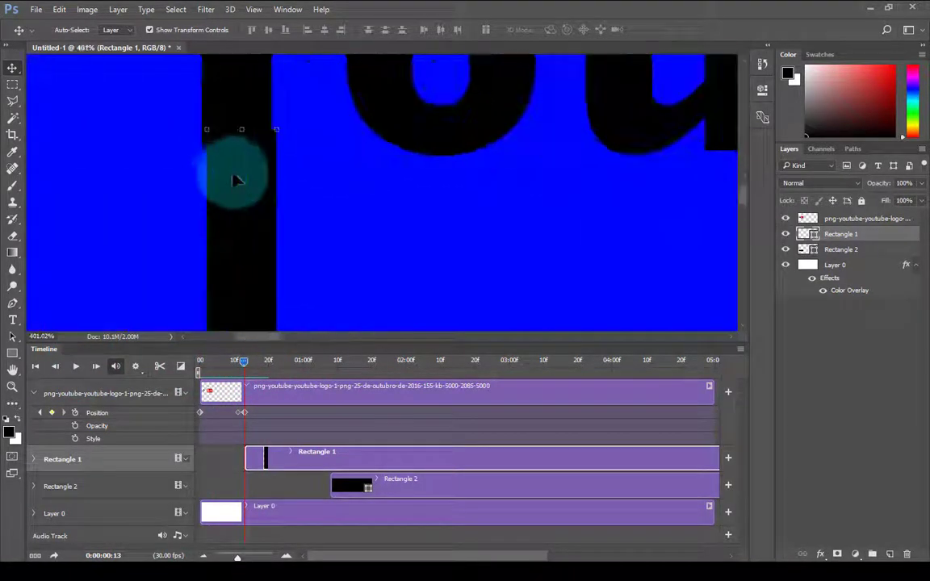
pyautogui.scroll(-3, 224, 189)
pyautogui.scroll(3, 285, 233)
pyautogui.hotkey('ctrl', 't')
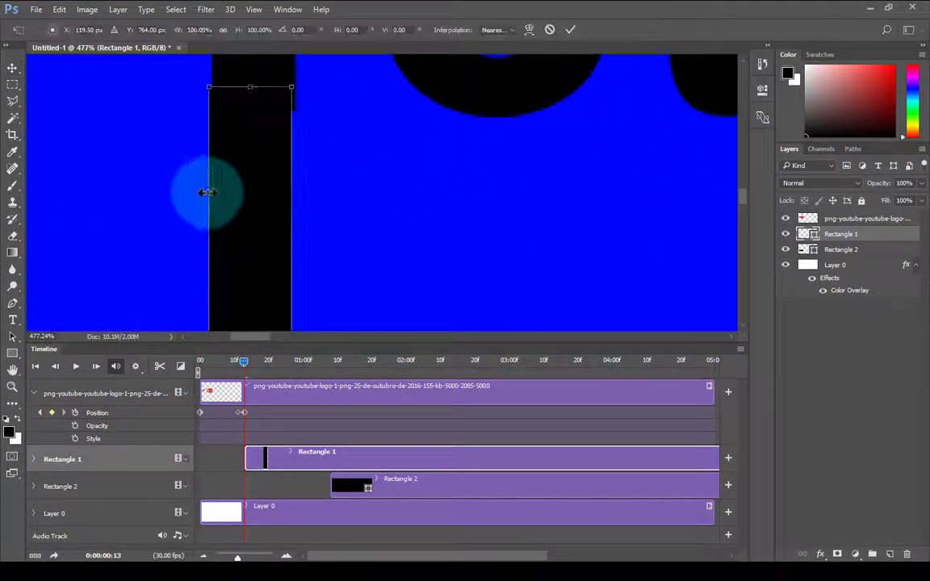
pyautogui.moveTo(203, 193); pyautogui.dragTo(211, 194)
pyautogui.press('Return')
pyautogui.scroll(-3, 306, 210)
pyautogui.scroll(-3, 311, 229)
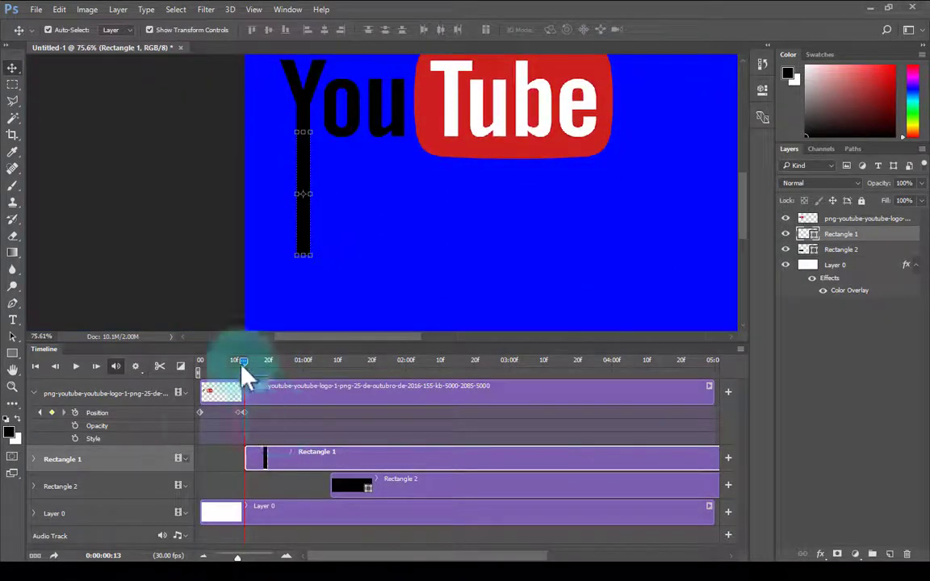
# Duplicate Rectangle 1 and widen the copy into a larger block
pyautogui.hotkey('ctrl', 'j')
pyautogui.moveTo(317, 264); pyautogui.dragTo(346, 277)
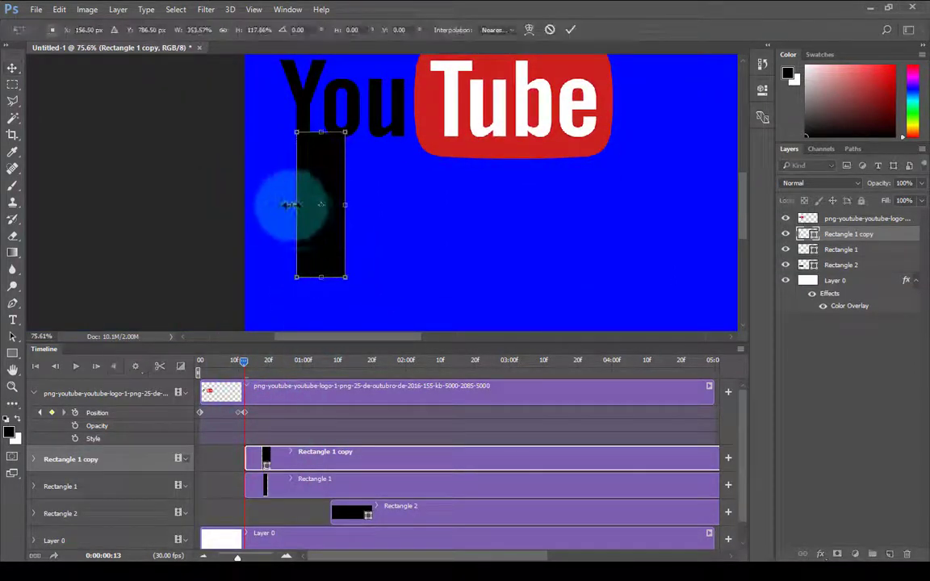
pyautogui.moveTo(337, 205); pyautogui.dragTo(331, 206)
pyautogui.click(570, 30)
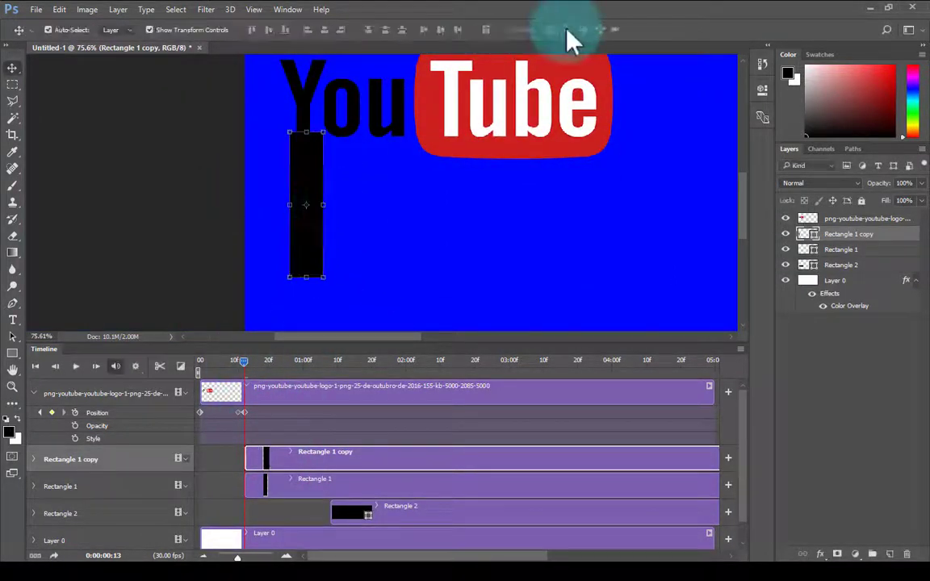
# Set Position keyframes on Rectangle 1 copy so it slides downward
pyautogui.click(33, 460)
pyautogui.click(75, 478)
pyautogui.press('Return')
pyautogui.press('e')
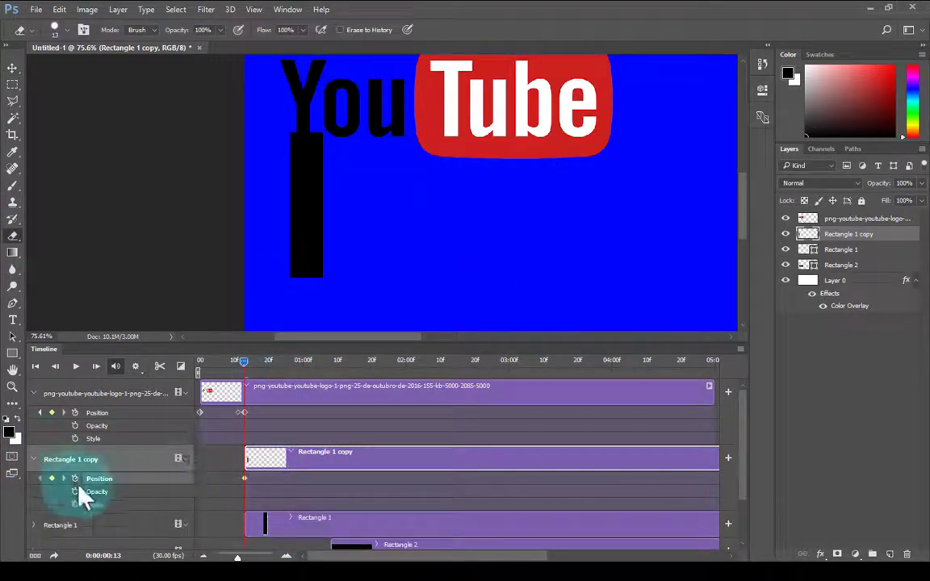
pyautogui.moveTo(268, 364); pyautogui.dragTo(274, 364)
pyautogui.press('v')
pyautogui.click(299, 171)
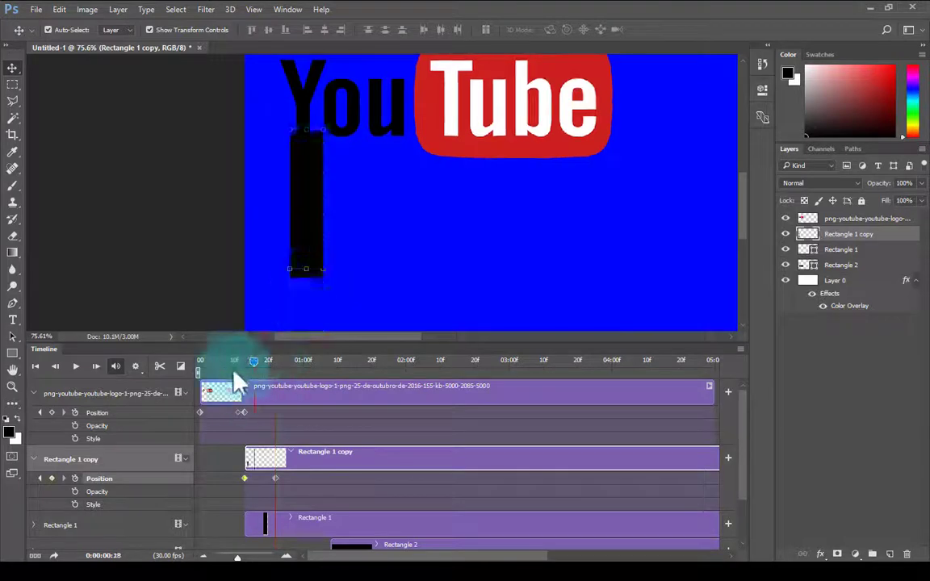
# Preview, move the copy's second keyframe later, and start Rectangle 2 earlier
pyautogui.click(75, 366)
pyautogui.moveTo(276, 478); pyautogui.dragTo(283, 478)
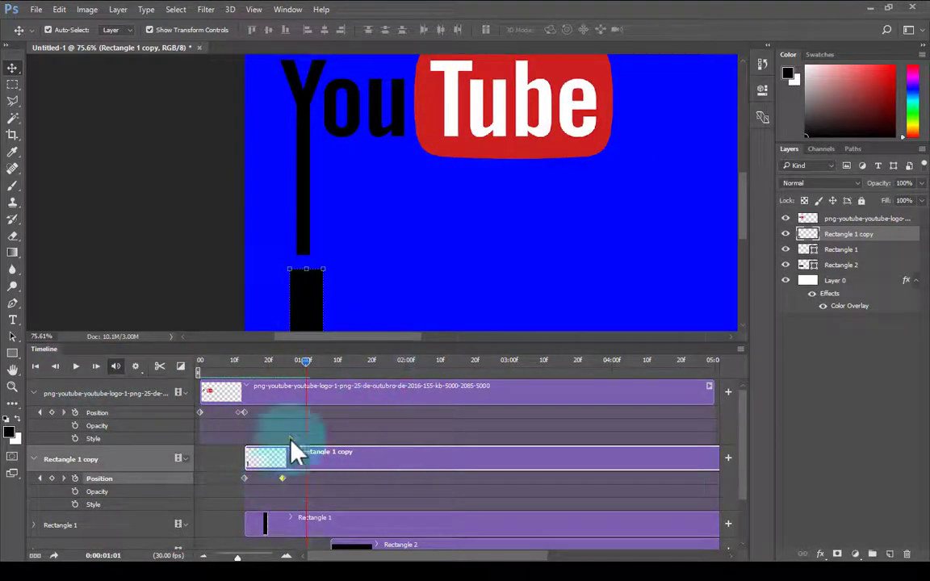
pyautogui.click(76, 366)
pyautogui.scroll(-2, 399, 484)
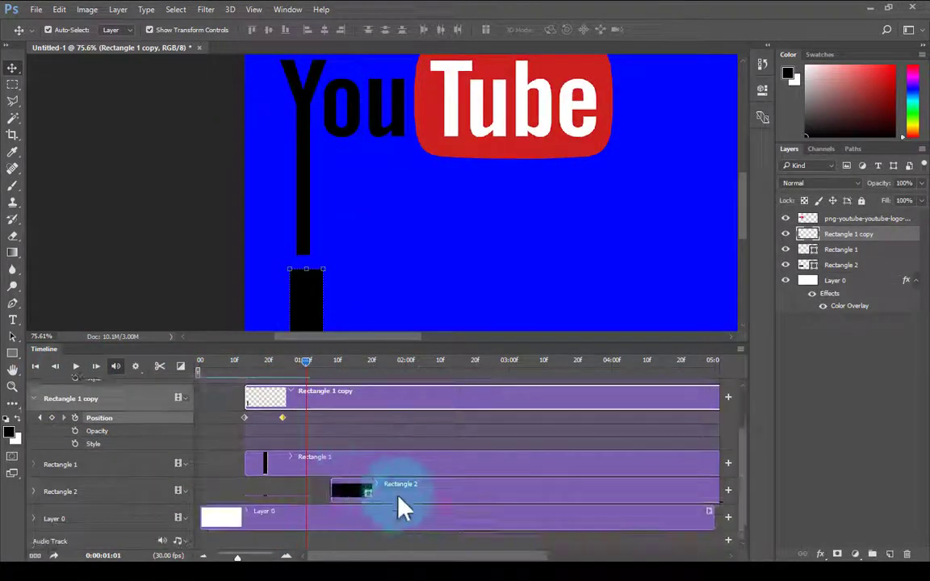
pyautogui.moveTo(396, 489); pyautogui.dragTo(370, 484)
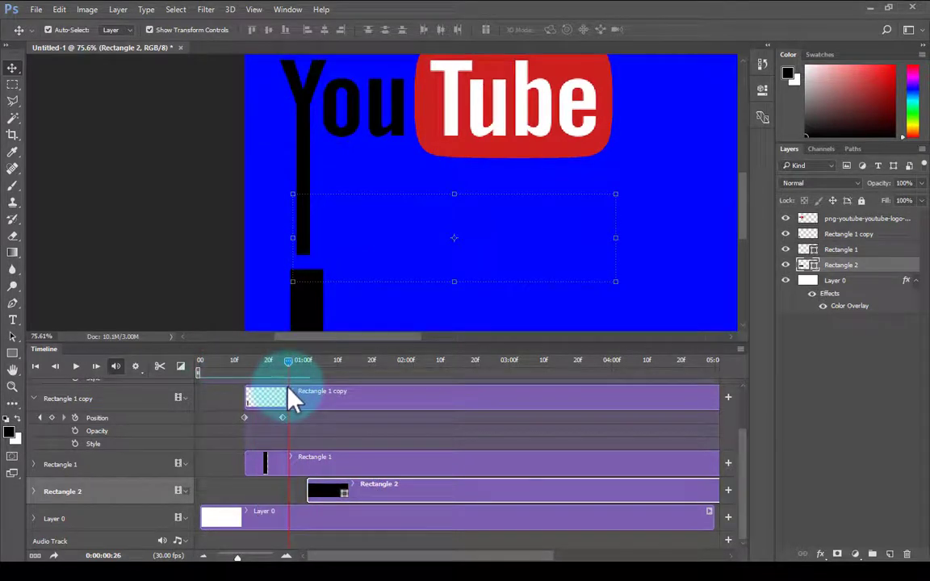
# Start Rectangle 2 at the playhead and move the wide black bar up under the logo
pyautogui.click(52, 417)
pyautogui.moveTo(342, 489); pyautogui.dragTo(339, 489)
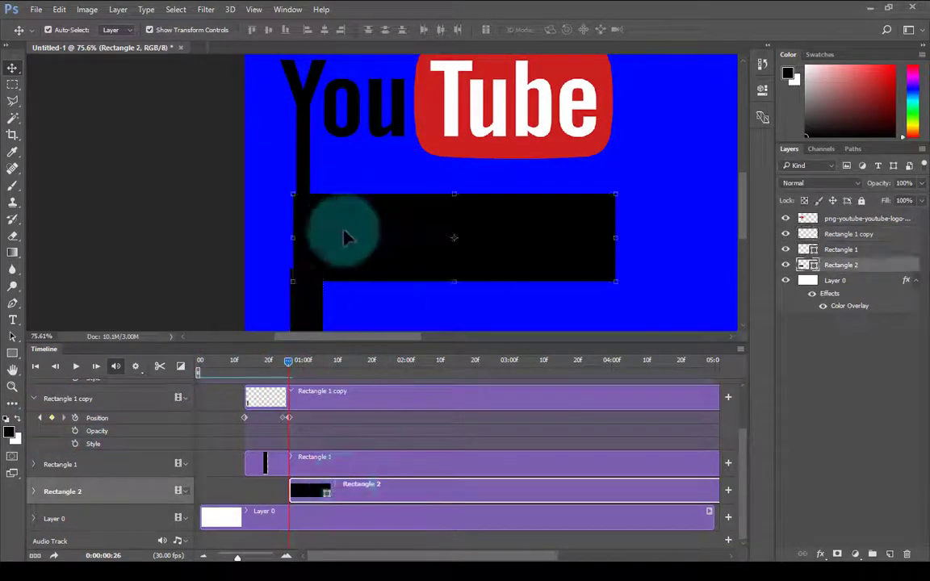
pyautogui.moveTo(345, 237); pyautogui.dragTo(367, 209)
pyautogui.scroll(2, 367, 209)
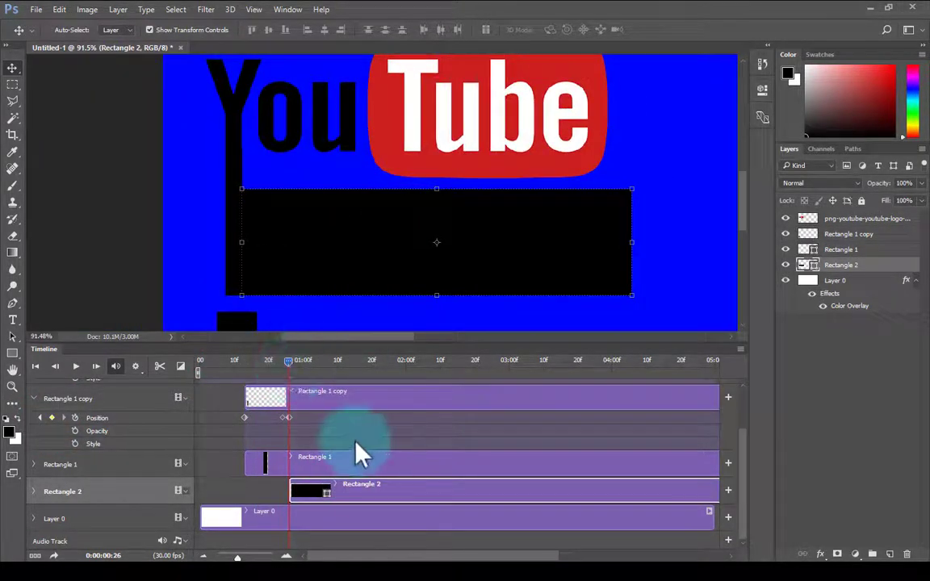
# Duplicate the wide bar and stretch the copy taller at top and bottom
pyautogui.hotkey('ctrl', 'j')
pyautogui.click(12, 236)
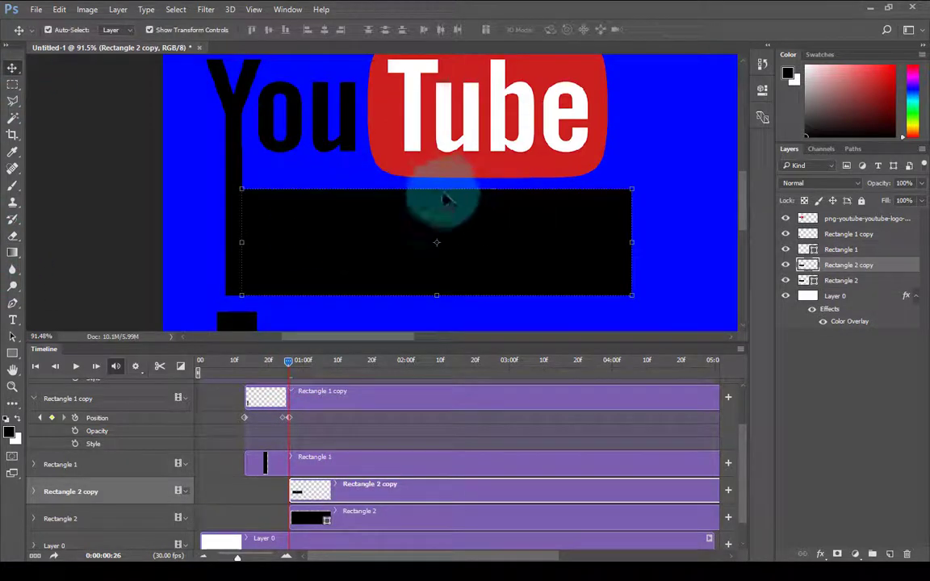
pyautogui.moveTo(439, 184); pyautogui.dragTo(437, 179)
pyautogui.moveTo(436, 296); pyautogui.dragTo(437, 307)
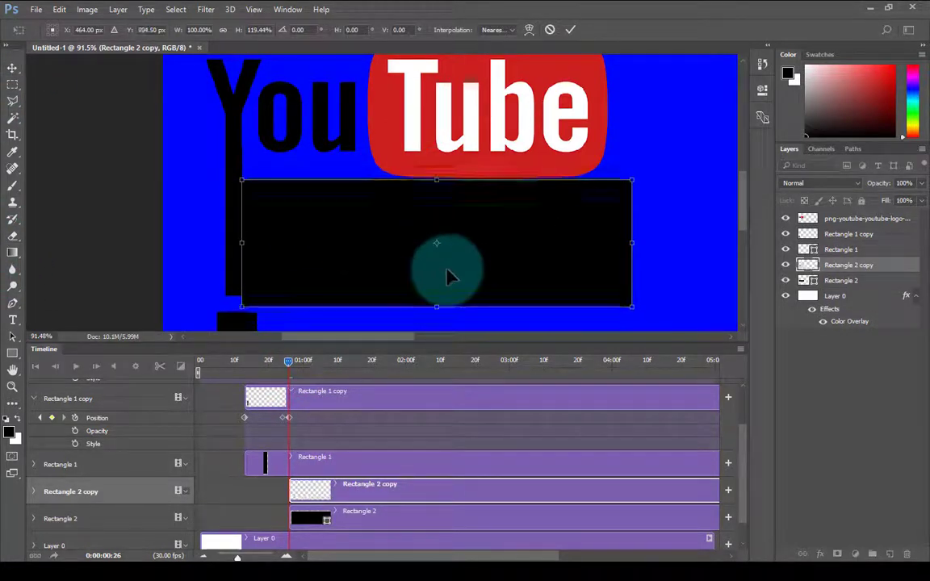
pyautogui.click(570, 31)
# Keyframe Rectangle 2 copy's Position so it slides off to the right, then preview
pyautogui.click(33, 491)
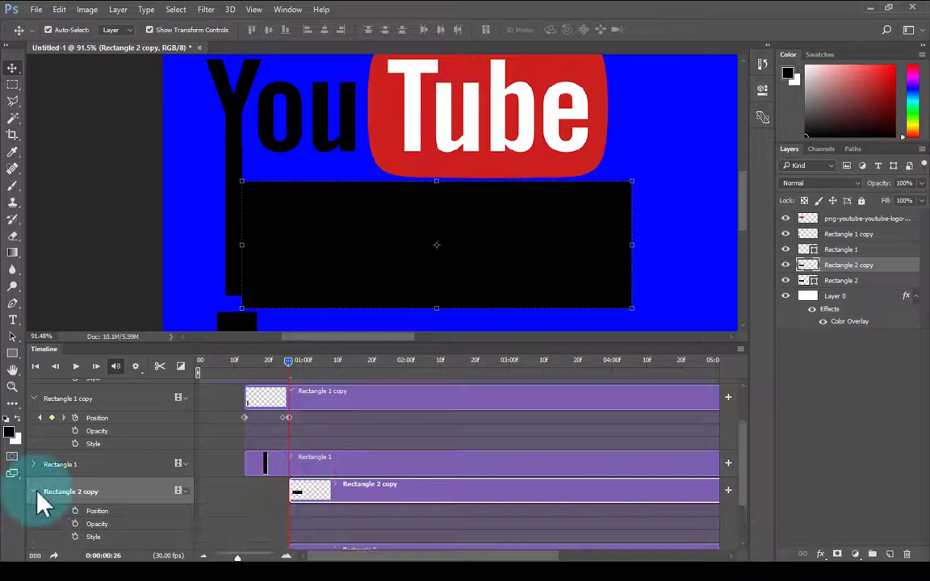
pyautogui.click(75, 510)
pyautogui.moveTo(327, 261); pyautogui.dragTo(501, 258)
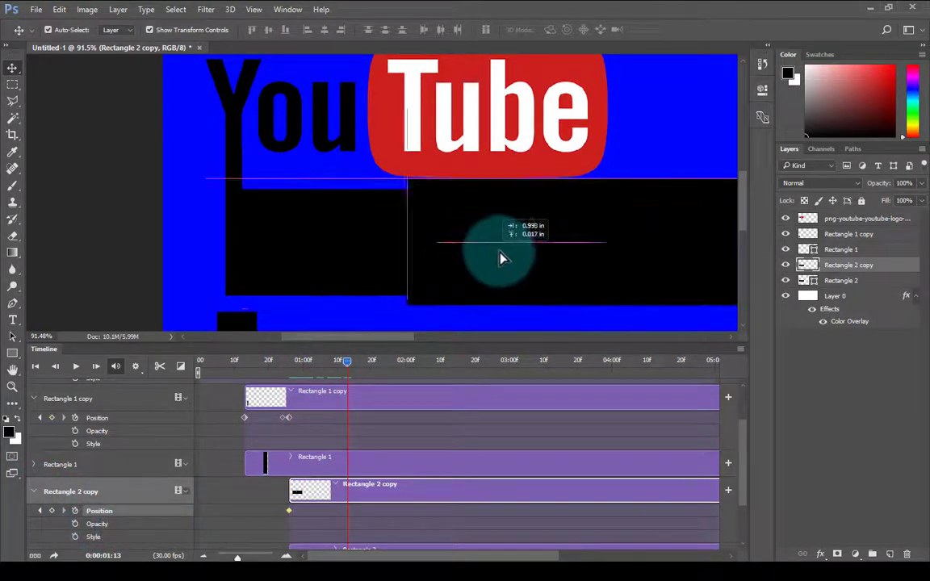
pyautogui.scroll(-3, 498, 229)
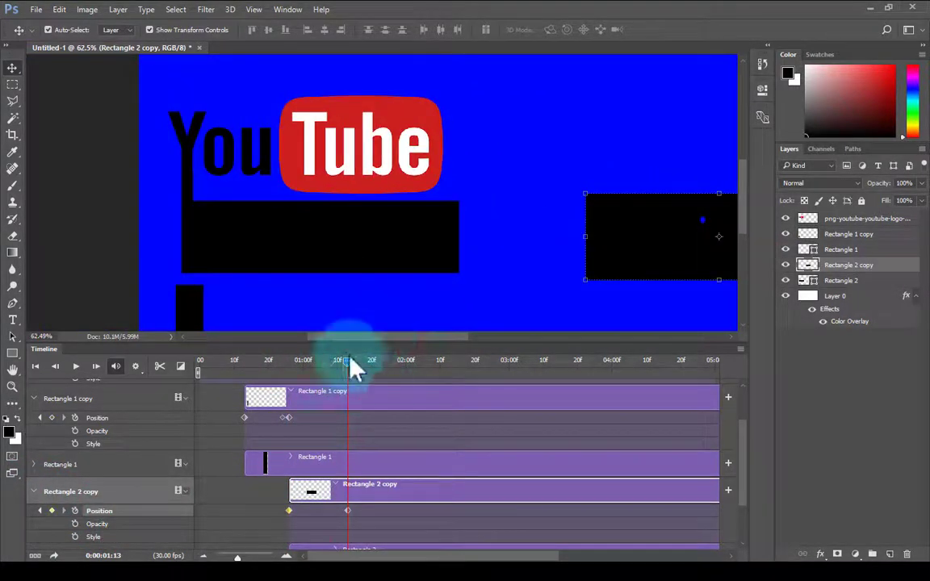
pyautogui.click(75, 368)
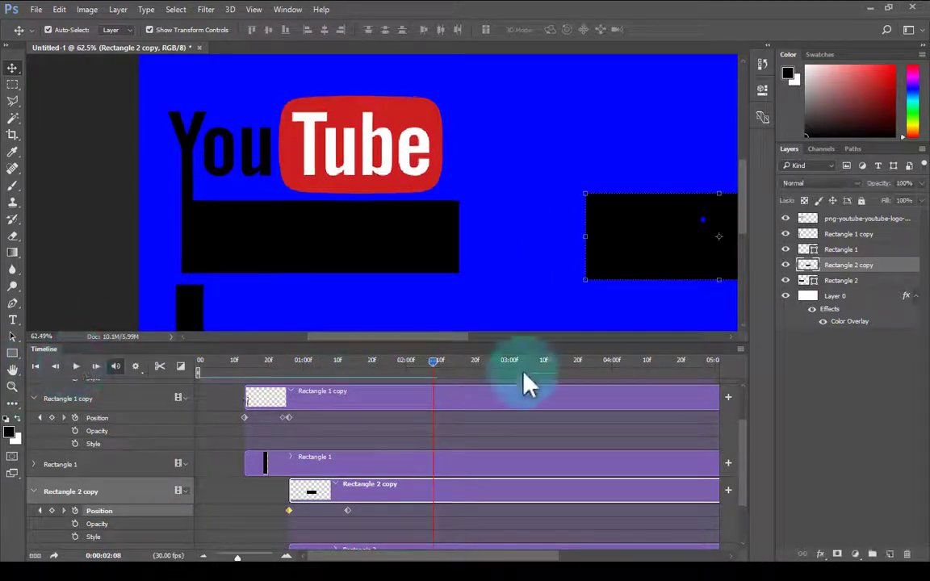
pyautogui.click(74, 367)
pyautogui.click(64, 510)
pyautogui.scroll(-3, 327, 222)
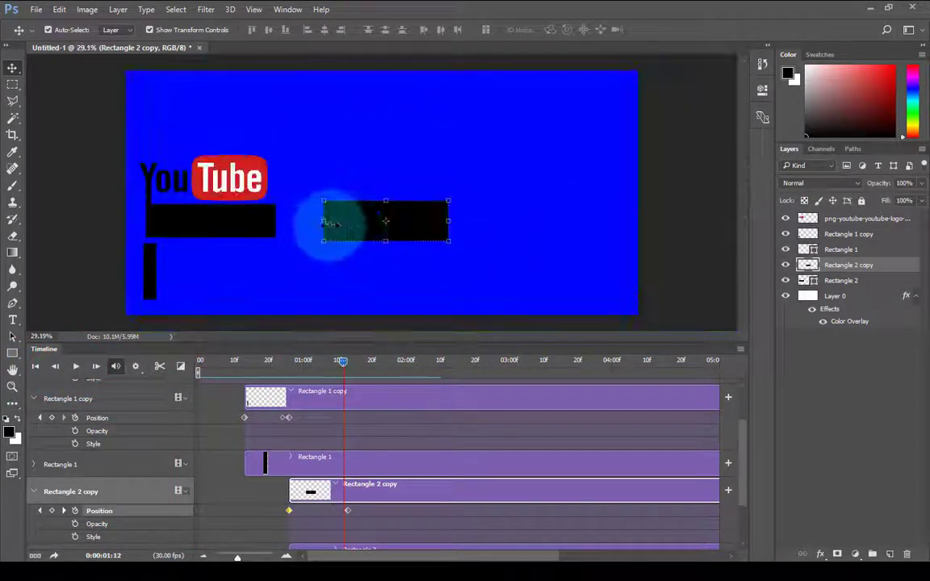
pyautogui.scroll(3, 367, 234)
# Give Rectangle 2 copy a bright green Color Overlay
pyautogui.scroll(-3, 367, 234)
pyautogui.click(820, 554)
pyautogui.click(750, 446)
pyautogui.click(633, 201)
pyautogui.click(481, 208)
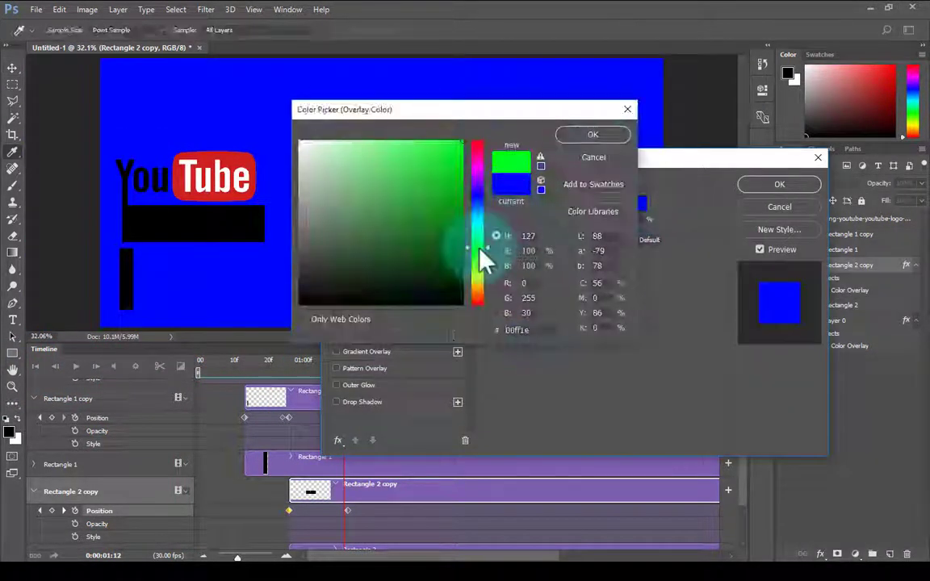
pyautogui.moveTo(466, 109); pyautogui.dragTo(574, 142)
pyautogui.press('Return')
pyautogui.press('Return')
pyautogui.press('v')
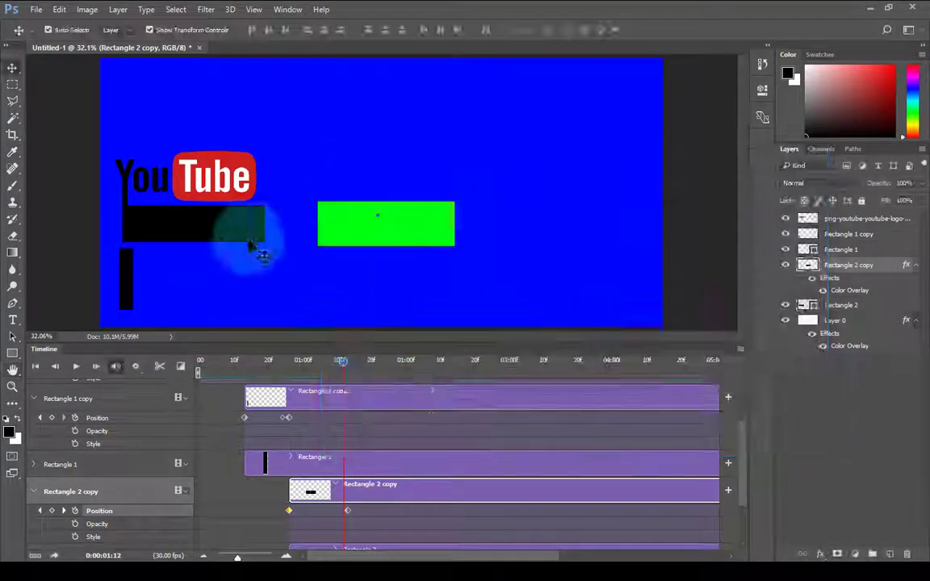
# Apply the same green Color Overlay to Rectangle 1 copy
pyautogui.click(127, 279)
pyautogui.click(832, 553)
pyautogui.click(751, 445)
pyautogui.press('Return')
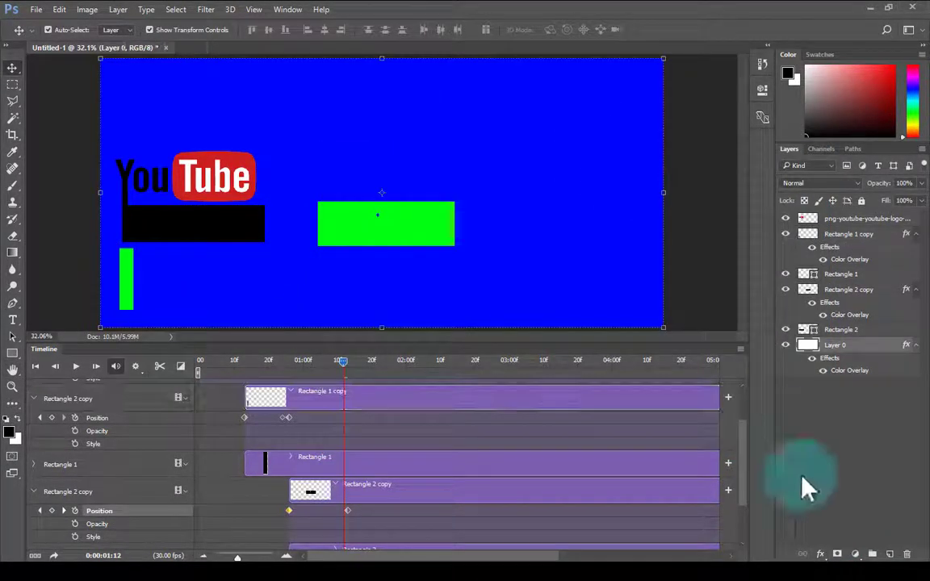
# Set Layer 0's Color Overlay to the green sampled from the bar, then preview the animation
pyautogui.doubleClick(849, 370)
pyautogui.click(633, 201)
pyautogui.click(125, 267)
pyautogui.click(701, 166)
pyautogui.click(779, 184)
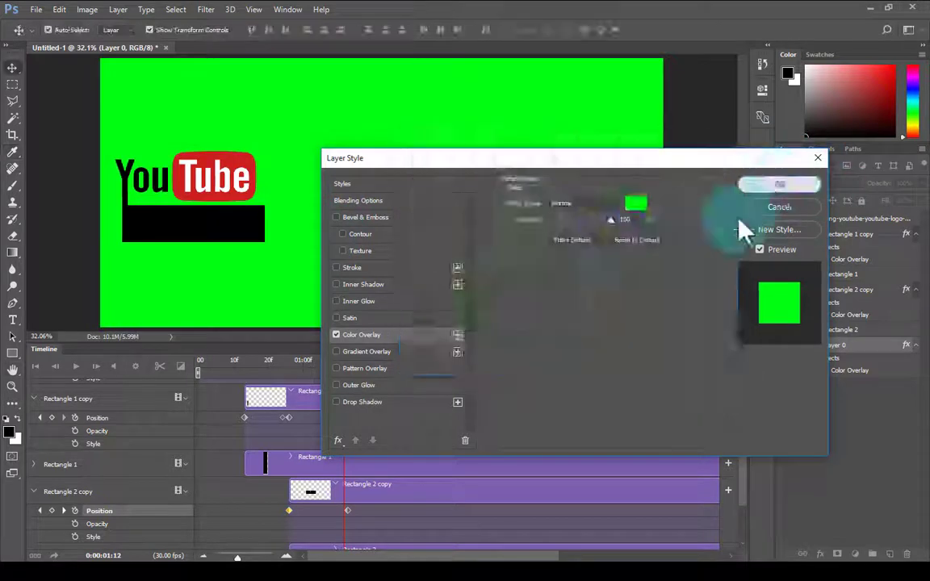
pyautogui.click(75, 367)
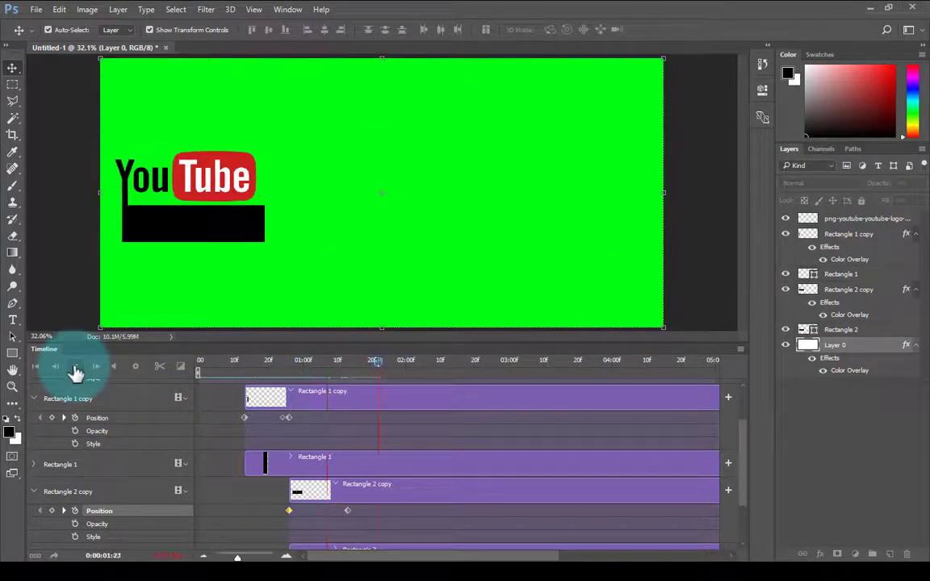
pyautogui.click(75, 368)
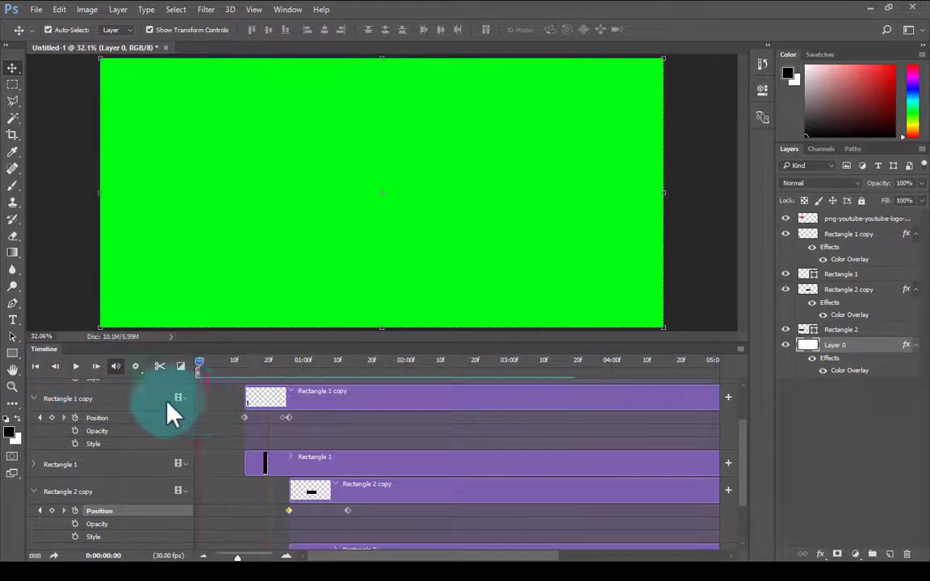
pyautogui.click(266, 367)
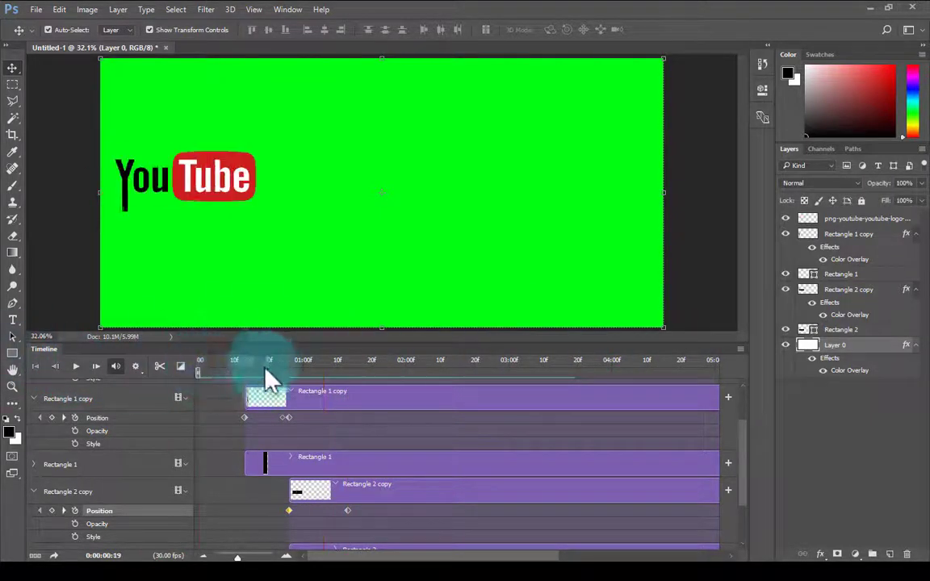
# Change the lower bar Rectangle 2's Color Overlay to red #cd201f
pyautogui.doubleClick(395, 313)
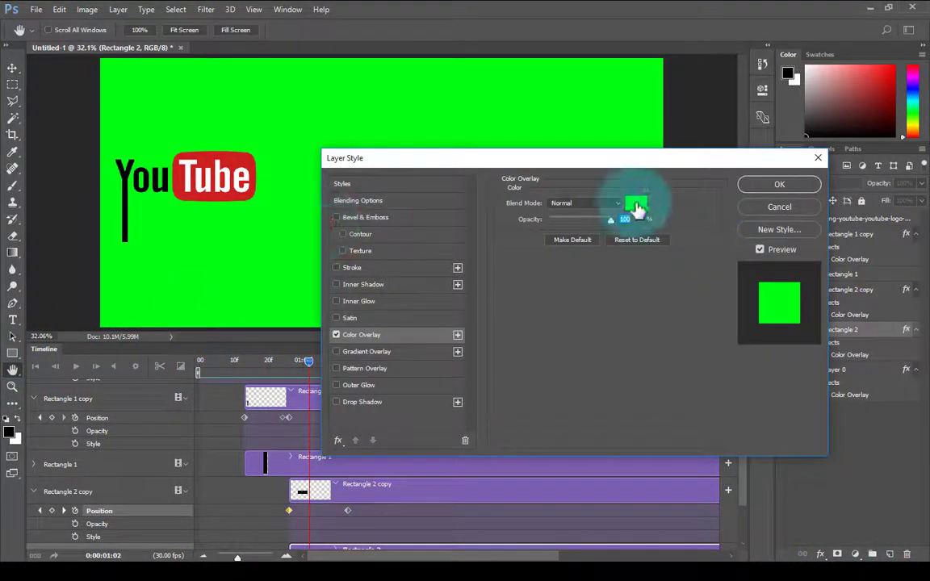
pyautogui.click(633, 202)
pyautogui.write('ff00cc')
pyautogui.click(585, 179)
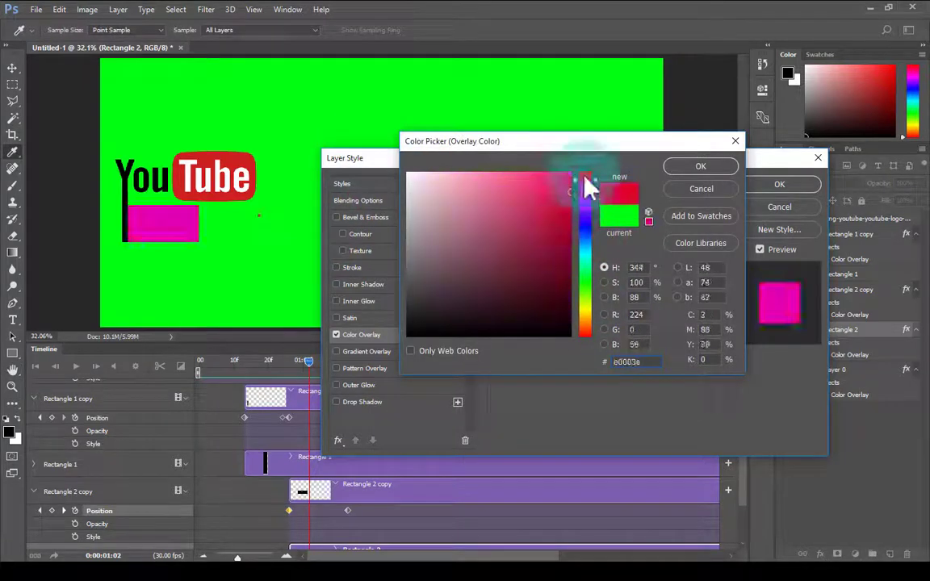
pyautogui.click(693, 170)
pyautogui.press('Return')
pyautogui.click(347, 360)
pyautogui.press('v')
pyautogui.scroll(5, 146, 249)
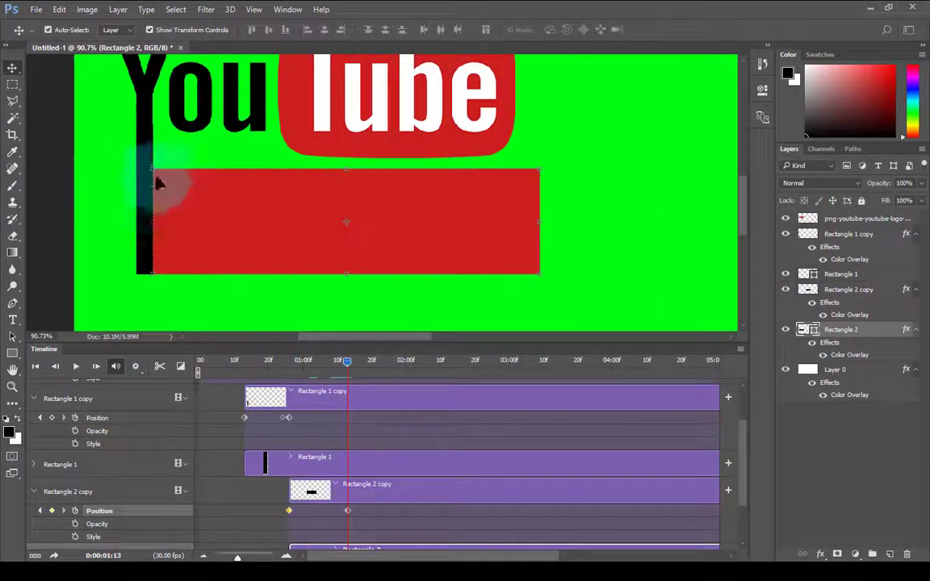
# Give the vertical bar Rectangle 1 a red #cd201f Color Overlay and replay the animation
pyautogui.click(840, 273)
pyautogui.click(820, 554)
pyautogui.click(735, 450)
pyautogui.click(633, 202)
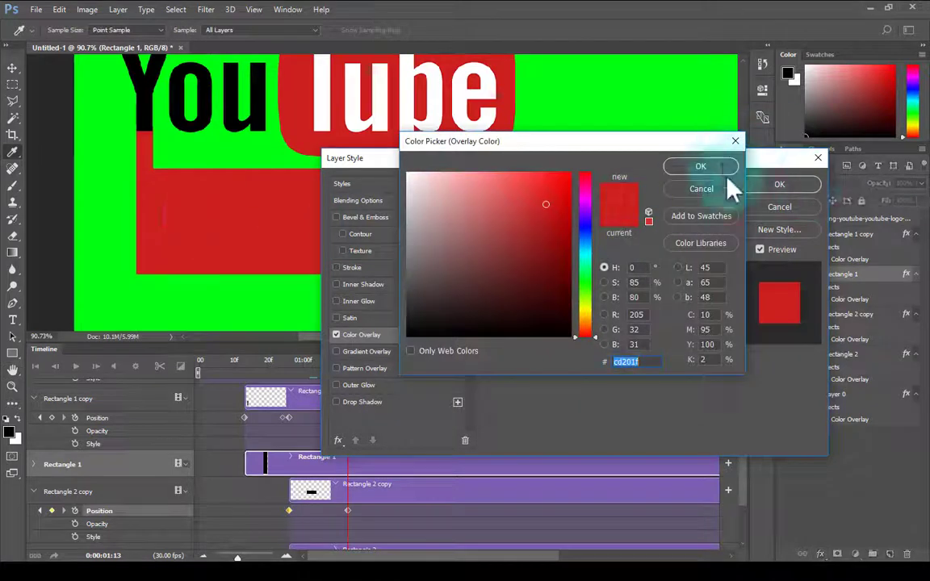
pyautogui.click(712, 169)
pyautogui.click(778, 184)
pyautogui.click(75, 367)
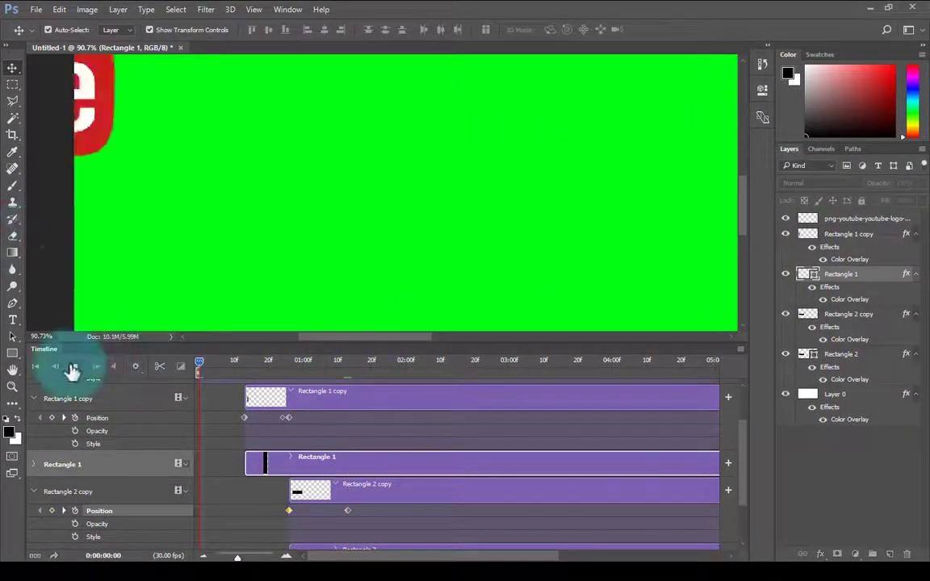
# Add a 'SUBSCRIBE' text layer placed on the red bar
pyautogui.press('t')
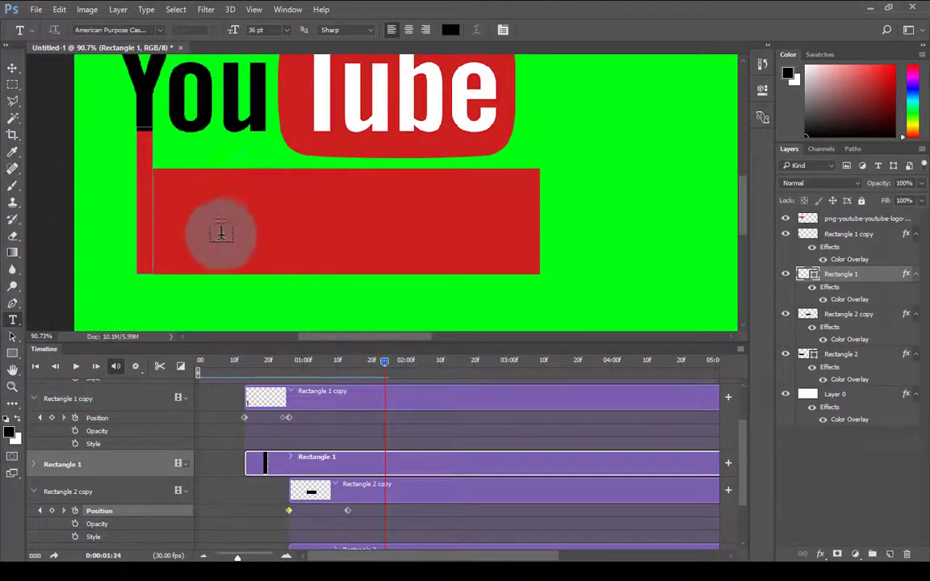
pyautogui.click(222, 233)
pyautogui.write('SUBSCRIB')
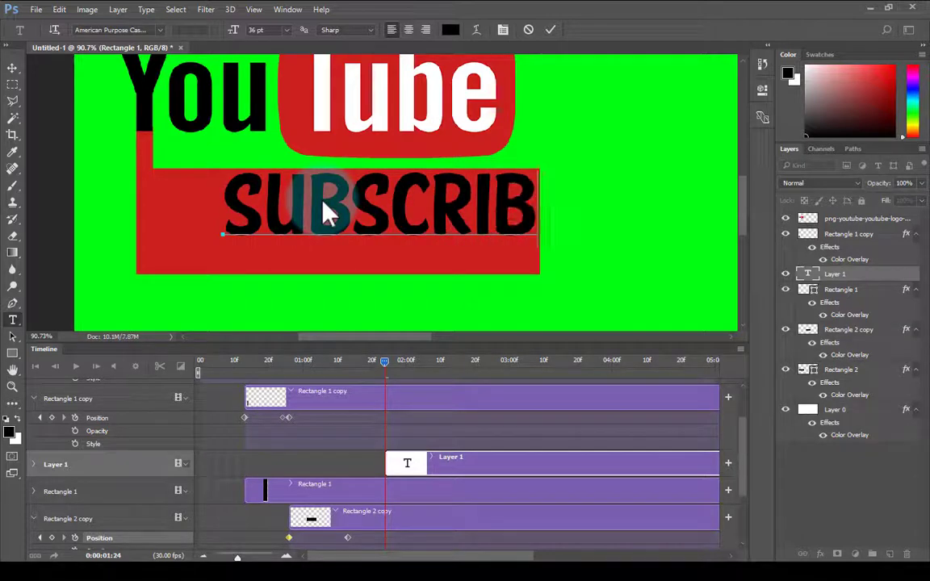
pyautogui.write('E')
pyautogui.moveTo(592, 265); pyautogui.dragTo(436, 270)
pyautogui.click(404, 174)
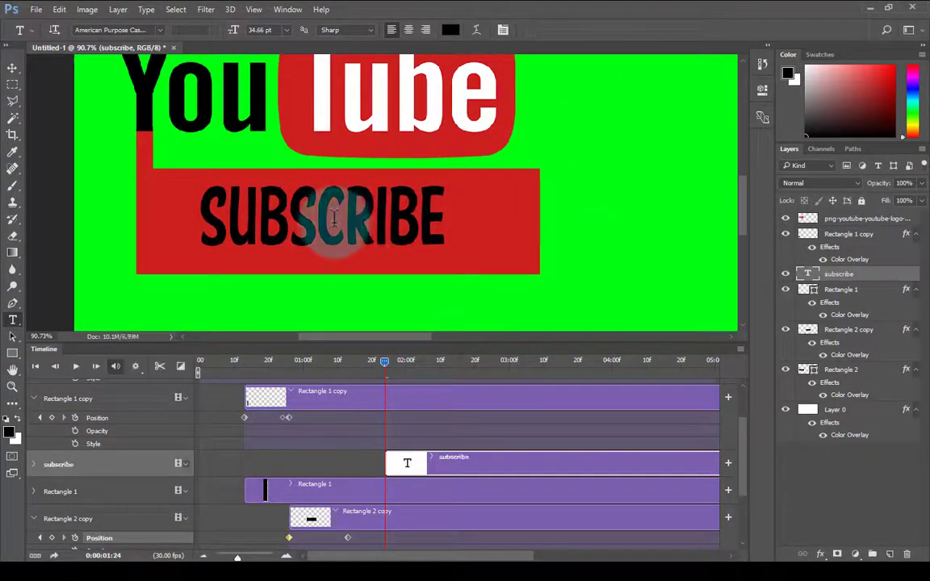
# Make the SUBSCRIBE text white
pyautogui.doubleClick(210, 211)
pyautogui.click(450, 29)
pyautogui.click(467, 206)
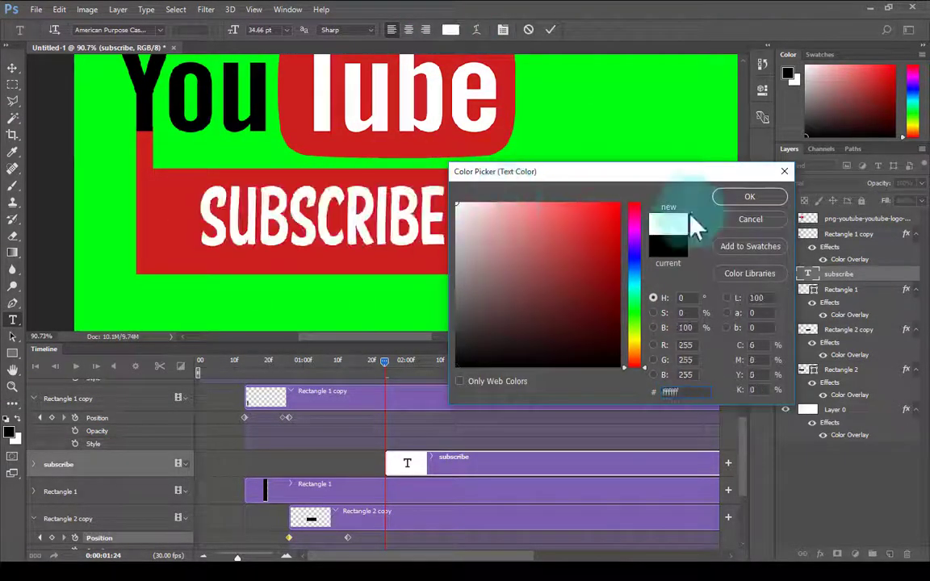
pyautogui.click(747, 192)
pyautogui.hscroll(-5, 443, 158)
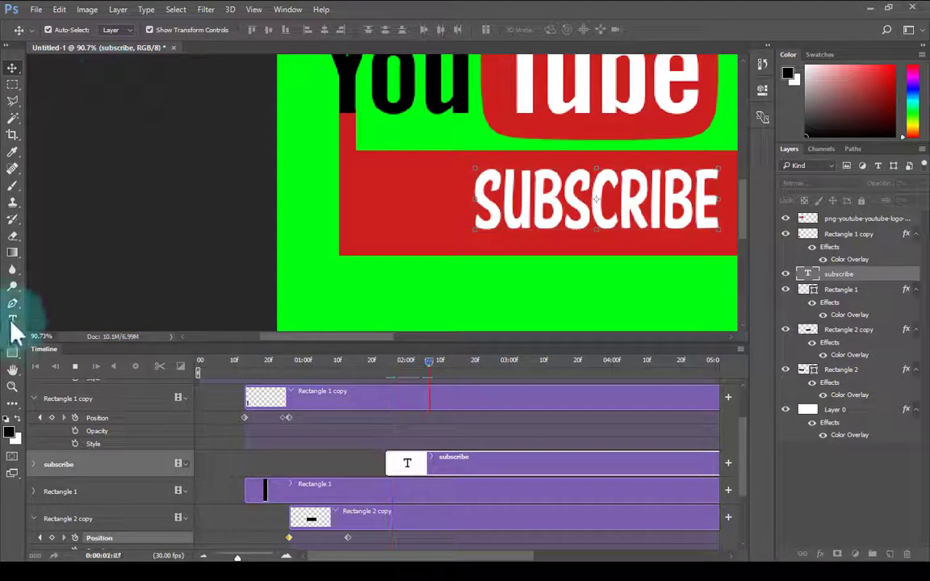
pyautogui.click(202, 68)
# Set the SUBSCRIBE text font to Ebrima
pyautogui.click(160, 30)
pyautogui.scroll(-3, 245, 183)
pyautogui.scroll(-3, 259, 322)
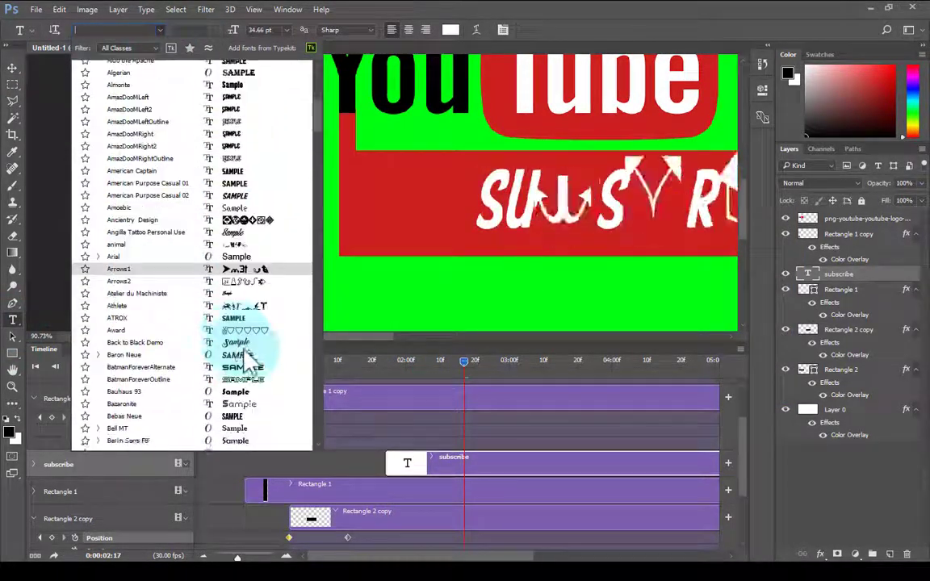
pyautogui.scroll(-3, 244, 353)
pyautogui.scroll(-3, 250, 370)
pyautogui.scroll(-6, 249, 384)
pyautogui.scroll(-2, 208, 405)
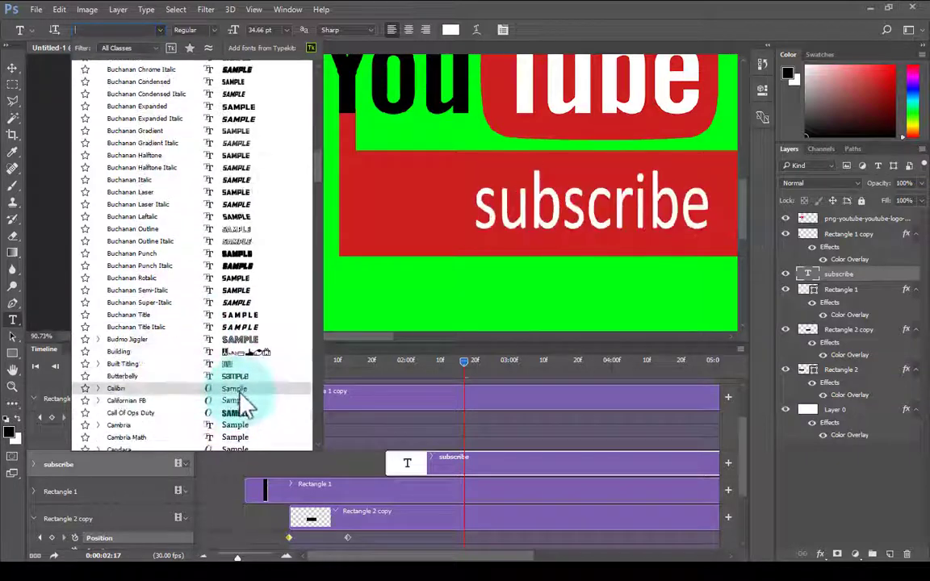
pyautogui.scroll(-1, 245, 386)
pyautogui.scroll(-3, 246, 404)
pyautogui.scroll(-3, 246, 407)
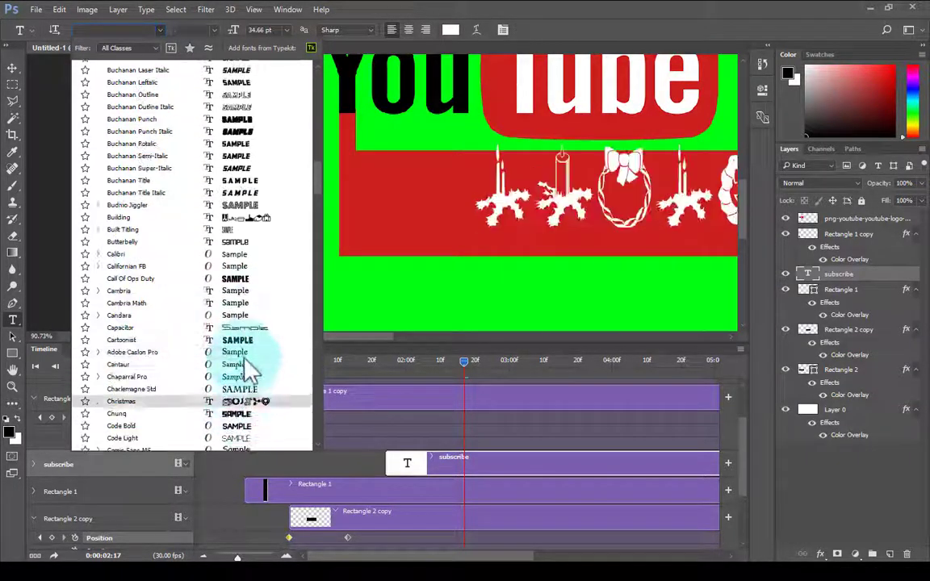
pyautogui.scroll(-1, 244, 371)
pyautogui.scroll(-1, 244, 388)
pyautogui.scroll(-2, 244, 380)
pyautogui.scroll(-1, 242, 386)
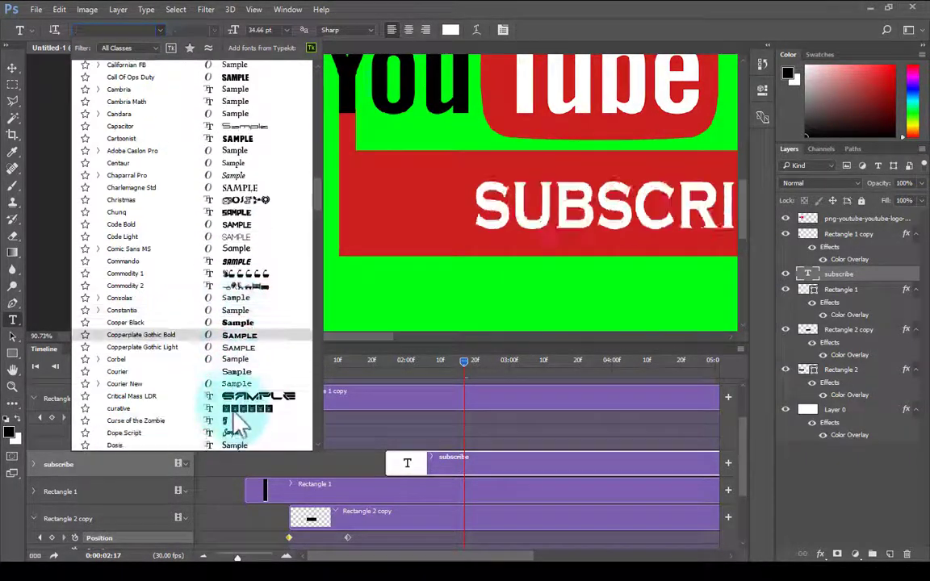
pyautogui.scroll(-1, 234, 396)
pyautogui.scroll(-2, 251, 404)
pyautogui.click(238, 396)
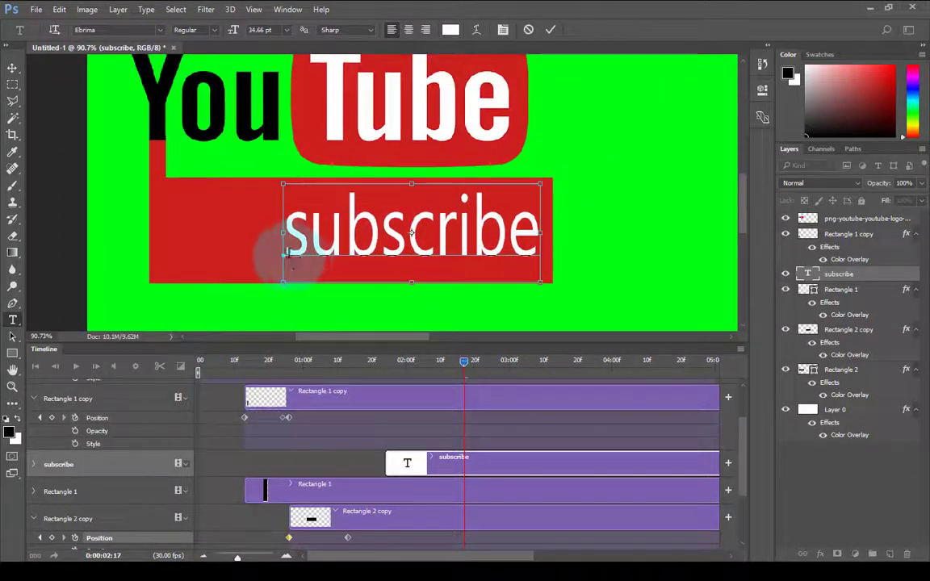
# Stretch the SUBSCRIBE text with Free Transform to fill the bar's width, then preview
pyautogui.click(12, 67)
pyautogui.hotkey('ctrl', 't')
pyautogui.moveTo(283, 222); pyautogui.dragTo(331, 227)
pyautogui.moveTo(438, 226); pyautogui.dragTo(538, 227)
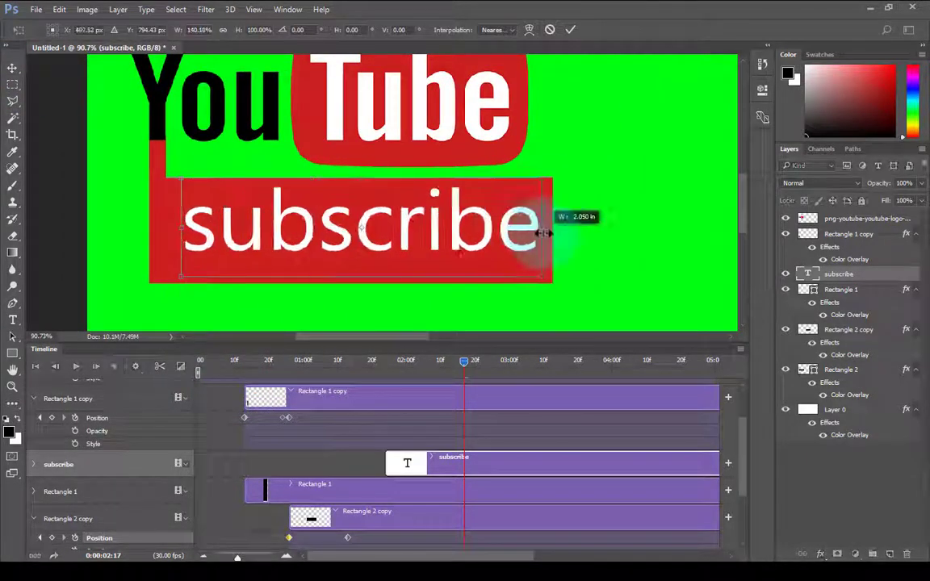
pyautogui.press('Return')
pyautogui.click(76, 366)
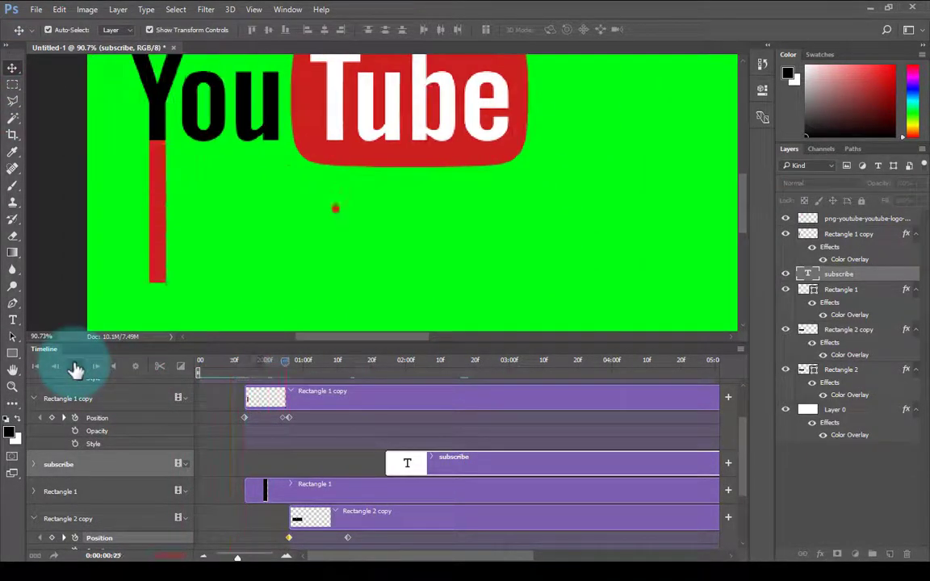
# Shift the subscribe clip earlier, preview, then hide the subscribe text layer
pyautogui.moveTo(426, 452); pyautogui.dragTo(311, 455)
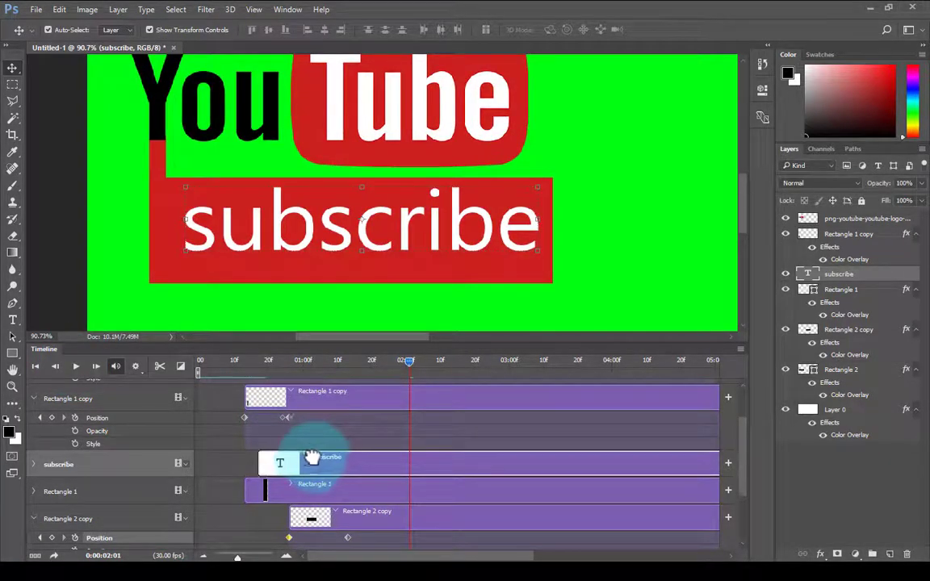
pyautogui.click(76, 365)
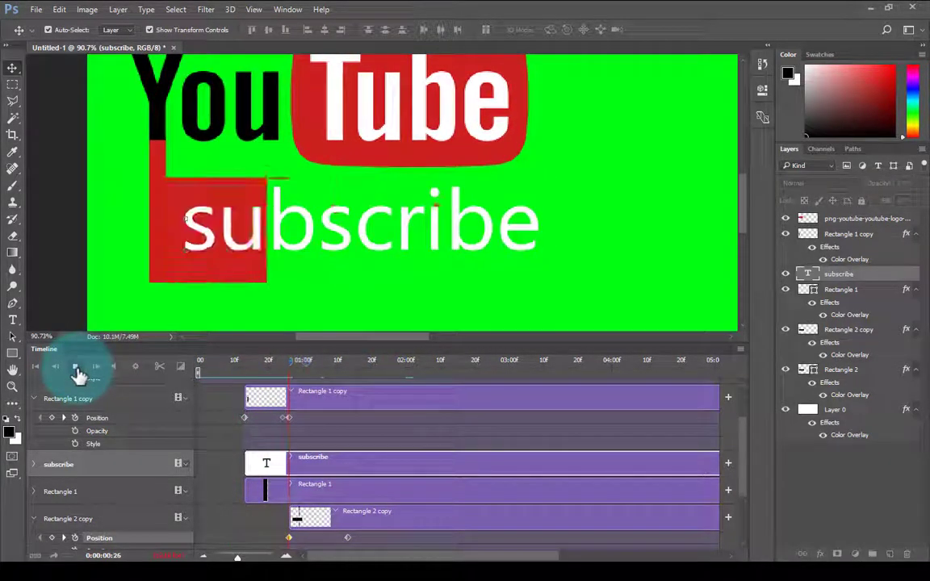
pyautogui.scroll(3, 280, 426)
pyautogui.scroll(-3, 280, 425)
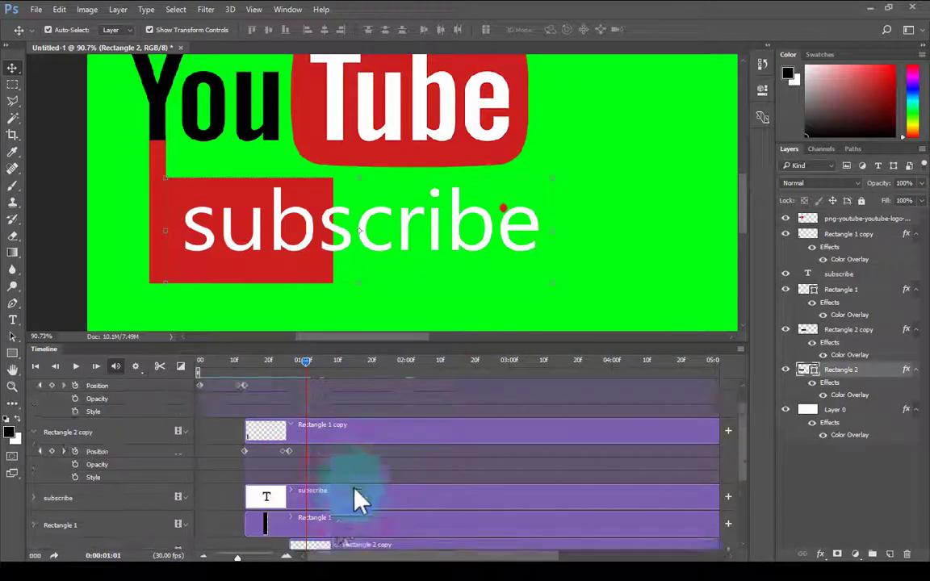
pyautogui.click(317, 231)
pyautogui.scroll(-2, 339, 468)
pyautogui.click(343, 509)
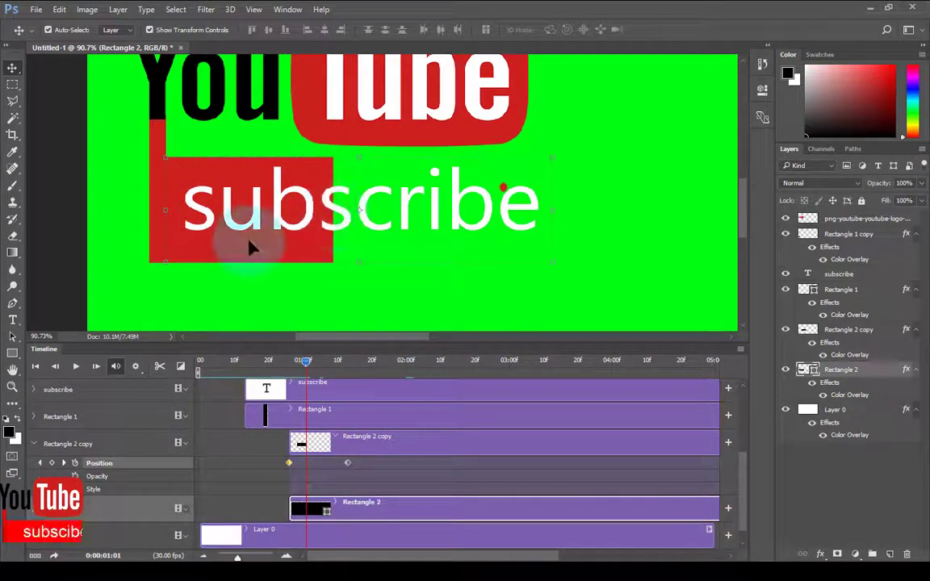
pyautogui.click(785, 273)
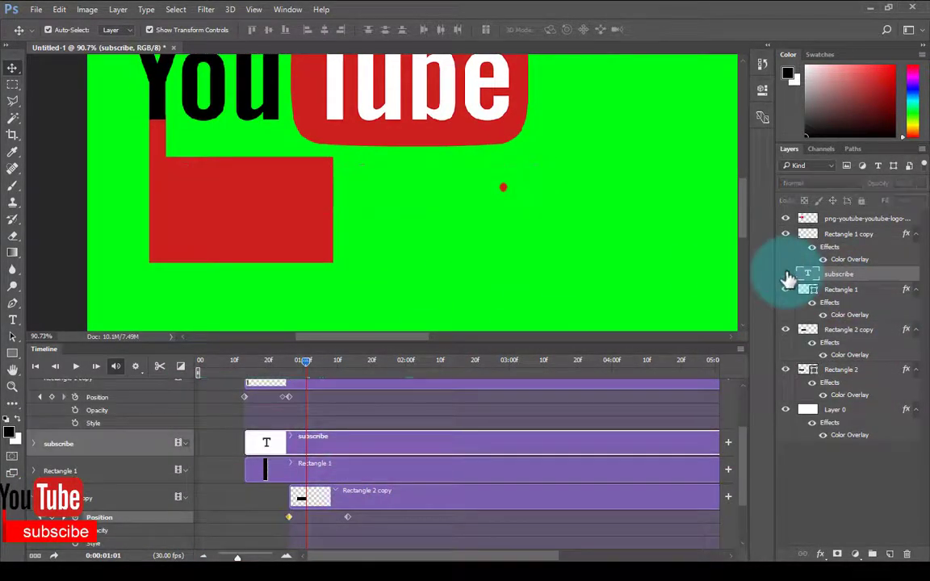
# Stack Rectangle 2 below the subscribe text, delay the subscribe clip, and replay
pyautogui.moveTo(808, 370); pyautogui.dragTo(775, 270)
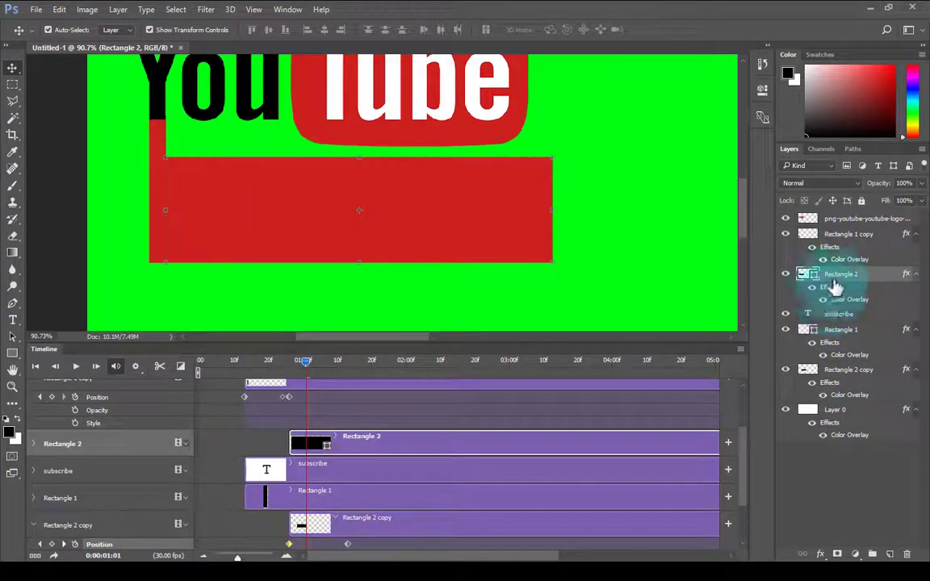
pyautogui.moveTo(835, 288); pyautogui.dragTo(852, 327)
pyautogui.moveTo(249, 363); pyautogui.dragTo(288, 363)
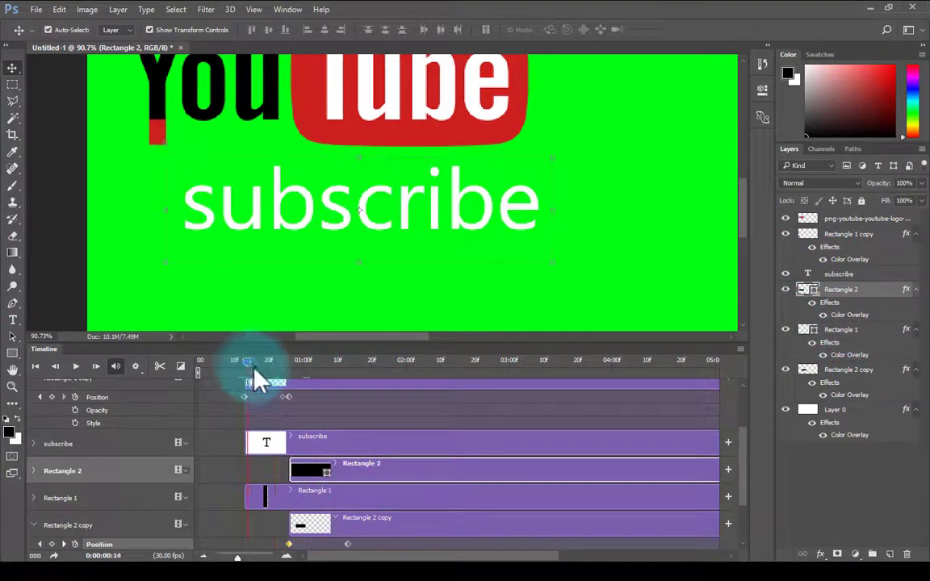
pyautogui.moveTo(316, 443); pyautogui.dragTo(341, 442)
pyautogui.click(262, 360)
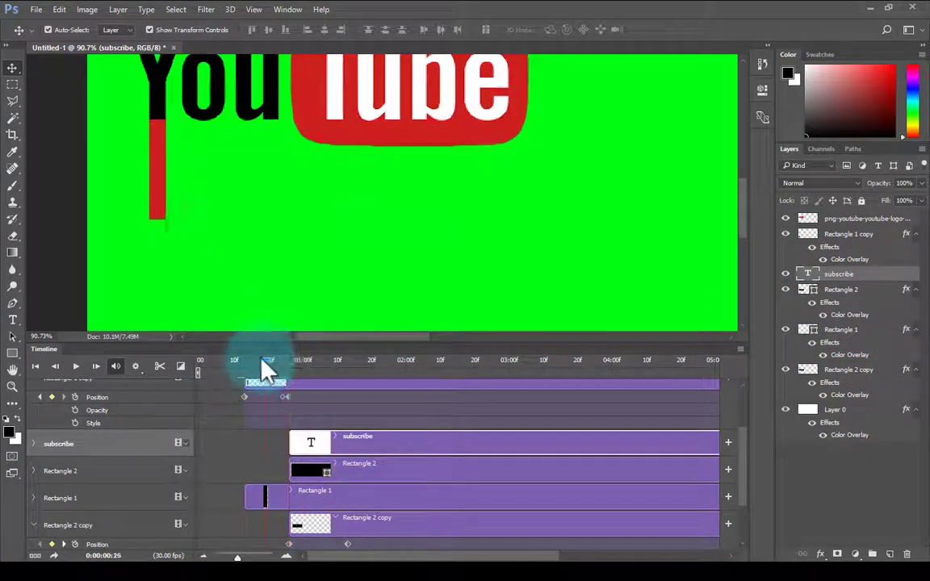
pyautogui.click(75, 366)
pyautogui.moveTo(326, 364); pyautogui.dragTo(302, 381)
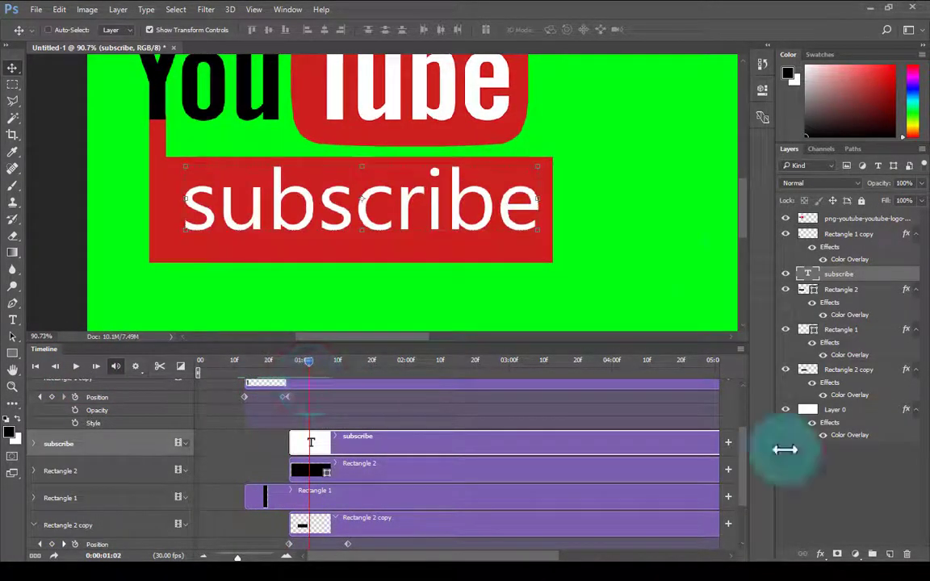
# Move Rectangle 2 copy above the subscribe layer and preview the animation
pyautogui.moveTo(848, 369); pyautogui.dragTo(847, 272)
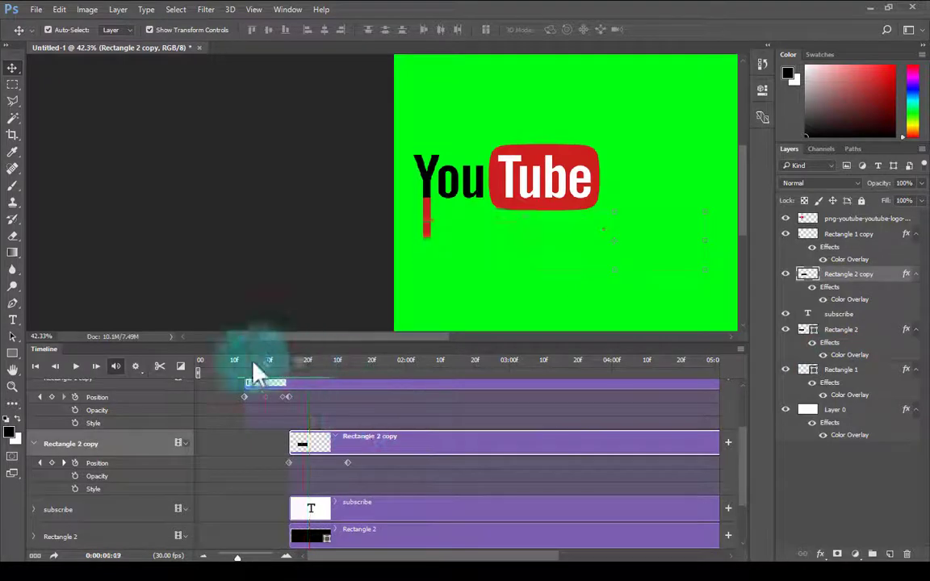
pyautogui.click(76, 367)
pyautogui.scroll(-1, 369, 446)
pyautogui.scroll(-2, 370, 446)
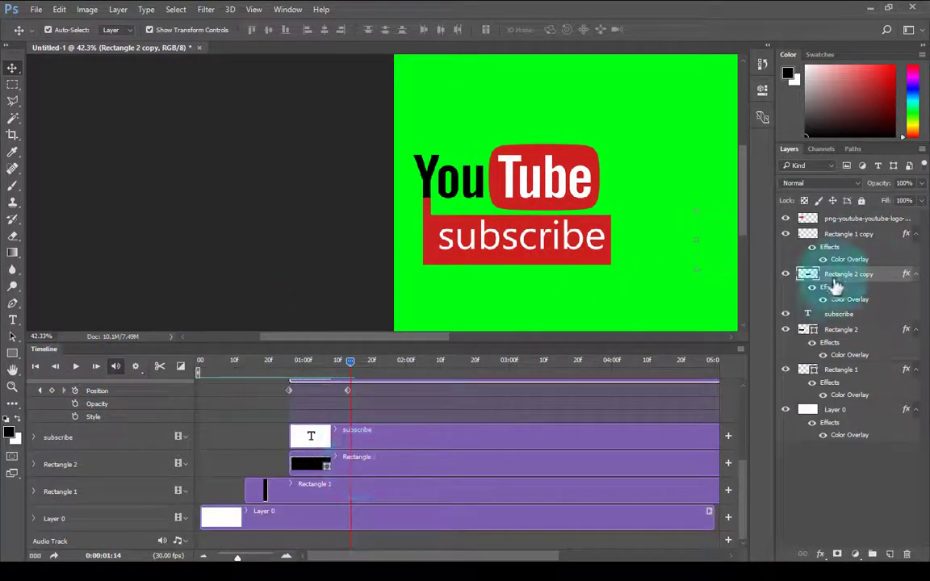
# Set Rectangle 2 copy's Color Overlay to black and replay from the first frame
pyautogui.doubleClick(849, 300)
pyautogui.click(633, 201)
pyautogui.click(468, 403)
pyautogui.click(751, 195)
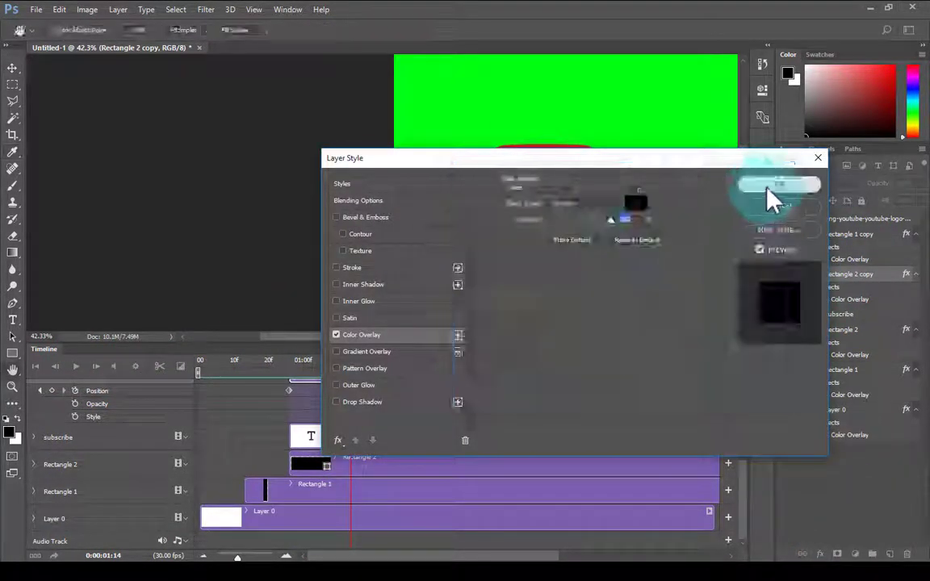
pyautogui.click(776, 187)
pyautogui.click(351, 371)
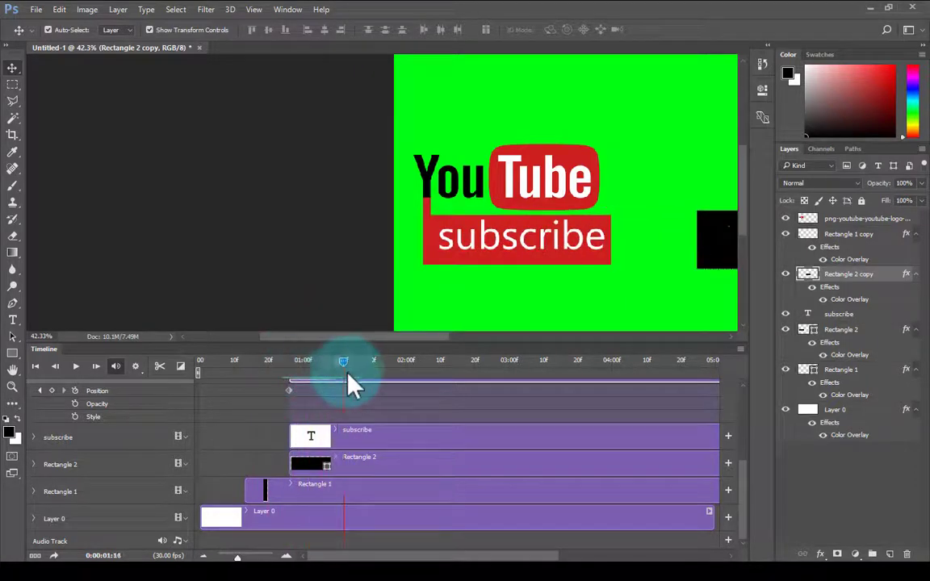
pyautogui.moveTo(352, 371); pyautogui.dragTo(199, 371)
pyautogui.click(73, 367)
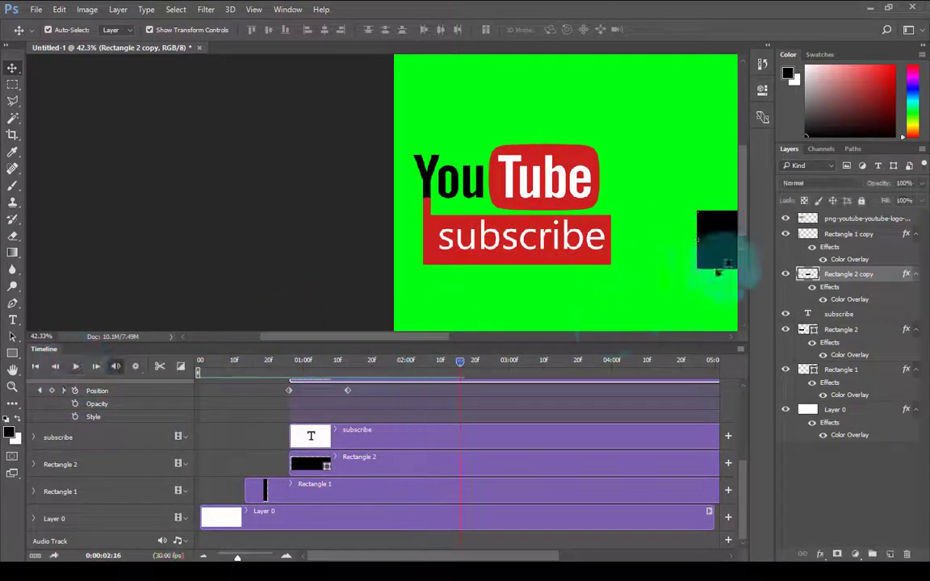
# Change the Color Overlay colour again and replay the animation
pyautogui.click(821, 554)
pyautogui.click(833, 481)
pyautogui.click(638, 202)
pyautogui.click(750, 197)
pyautogui.click(799, 184)
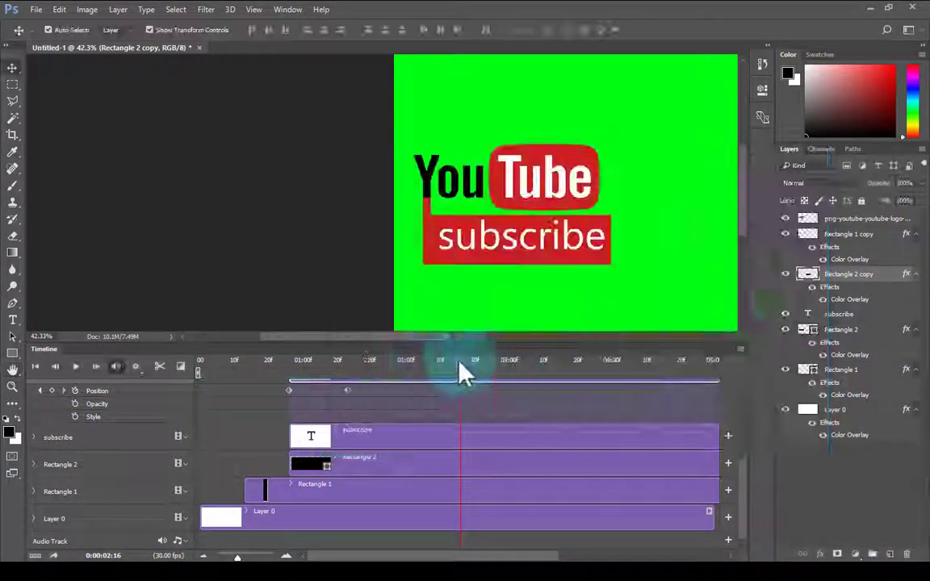
pyautogui.click(76, 367)
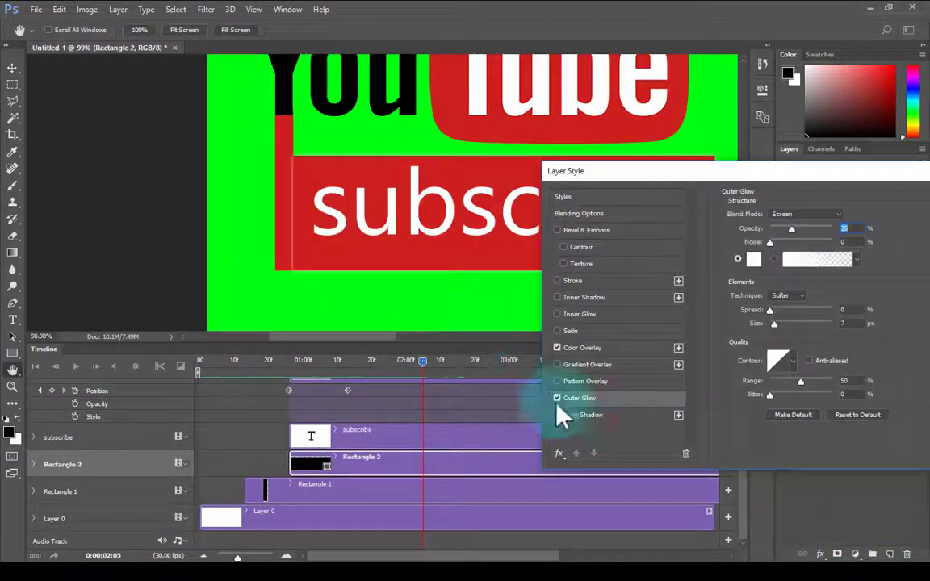
# Enable Drop Shadow on Rectangle 2 with larger distance, spread and size
pyautogui.click(557, 414)
pyautogui.moveTo(772, 272)
pyautogui.mouseDown()
pyautogui.moveTo(786, 272)
pyautogui.moveTo(796, 300)
pyautogui.mouseUp()
pyautogui.moveTo(791, 233); pyautogui.dragTo(790, 232)
pyautogui.moveTo(786, 286)
pyautogui.mouseDown()
pyautogui.moveTo(796, 286)
pyautogui.moveTo(773, 272)
pyautogui.moveTo(791, 272)
pyautogui.moveTo(803, 286)
pyautogui.moveTo(789, 299)
pyautogui.moveTo(774, 286)
pyautogui.mouseUp()
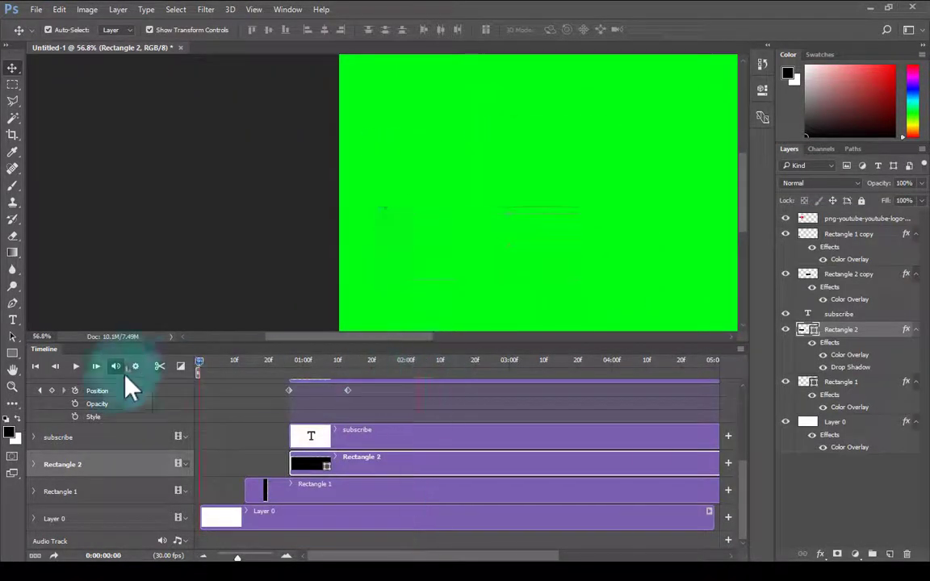
# Stop playback at 03:02 and trim the subscribe and rectangle clips to the playhead
pyautogui.click(76, 370)
pyautogui.moveTo(238, 558); pyautogui.dragTo(230, 557)
pyautogui.moveTo(414, 436)
pyautogui.mouseDown()
pyautogui.moveTo(308, 426)
pyautogui.moveTo(311, 440)
pyautogui.mouseUp()
pyautogui.scroll(3, 375, 420)
pyautogui.scroll(2, 363, 452)
pyautogui.moveTo(395, 457); pyautogui.dragTo(316, 441)
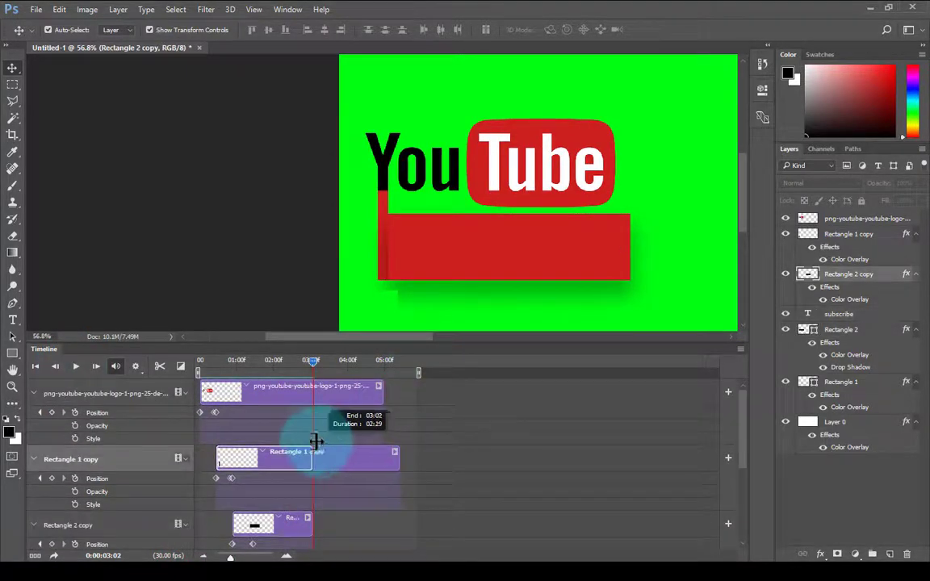
pyautogui.moveTo(382, 388); pyautogui.dragTo(312, 395)
pyautogui.scroll(-3, 321, 468)
pyautogui.scroll(-1, 321, 468)
pyautogui.moveTo(398, 463)
pyautogui.mouseDown()
pyautogui.moveTo(332, 447)
pyautogui.moveTo(311, 463)
pyautogui.mouseUp()
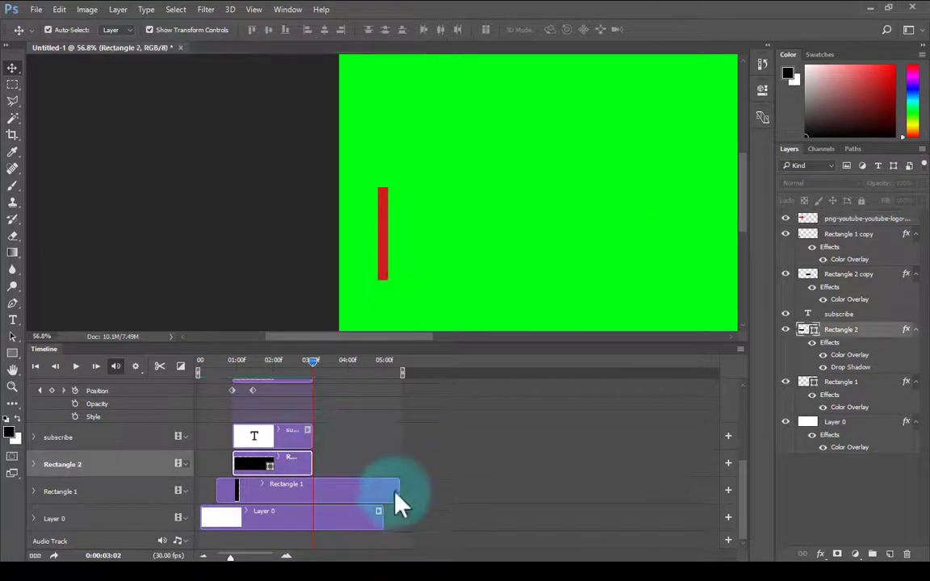
# Trim Rectangle 1 and Layer 0 to 03:02, extend Layer 0 slightly, and replay
pyautogui.moveTo(399, 490); pyautogui.dragTo(311, 490)
pyautogui.moveTo(383, 517); pyautogui.dragTo(312, 517)
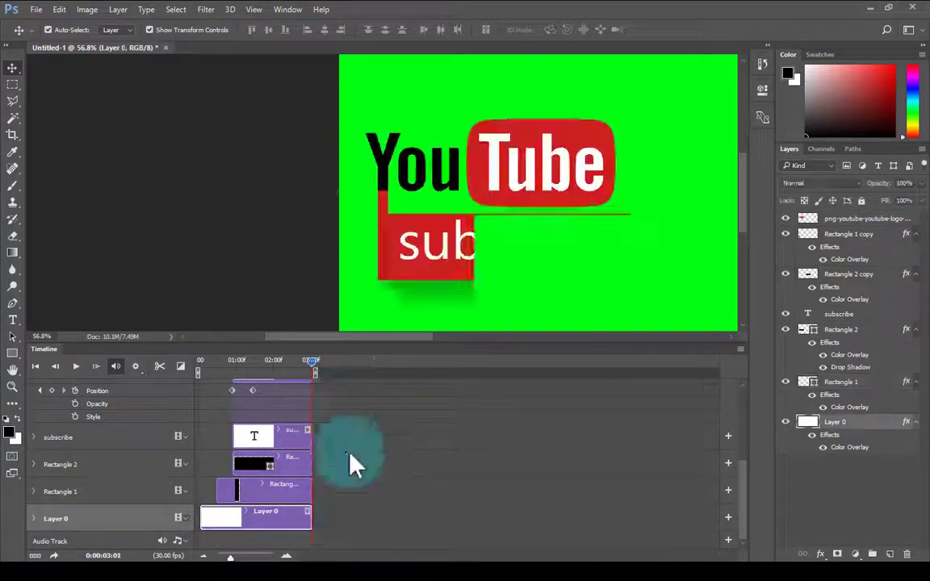
pyautogui.click(327, 381)
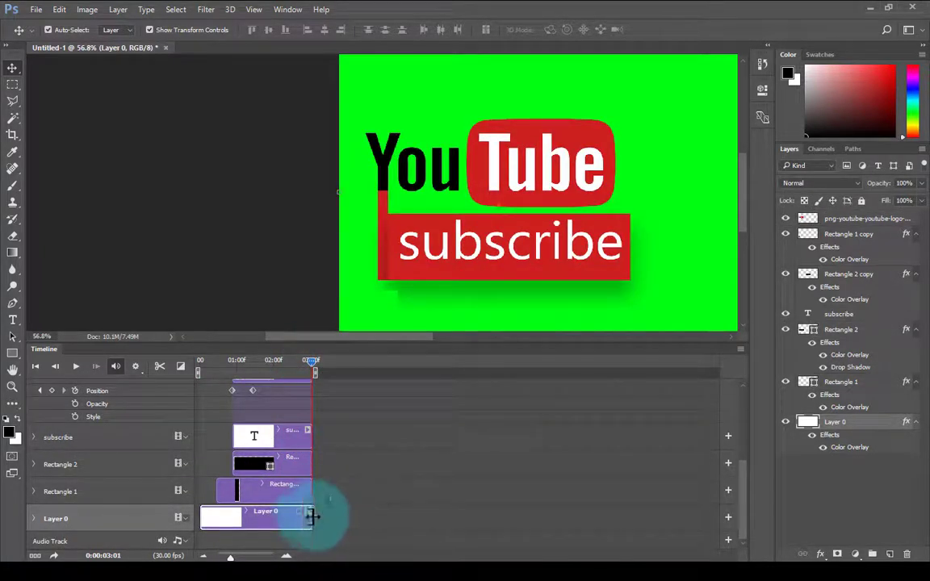
pyautogui.moveTo(312, 517); pyautogui.dragTo(336, 515)
pyautogui.moveTo(322, 370); pyautogui.dragTo(159, 373)
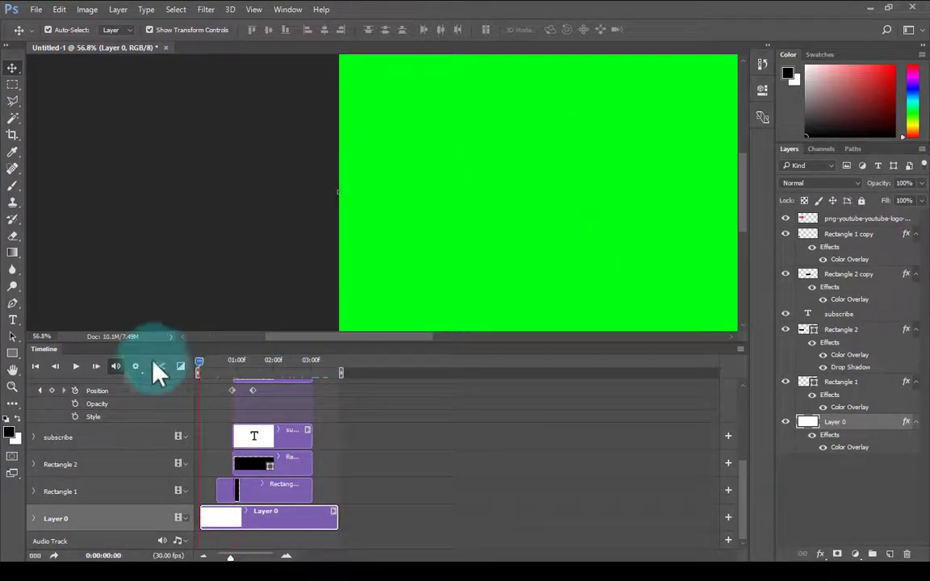
pyautogui.click(77, 367)
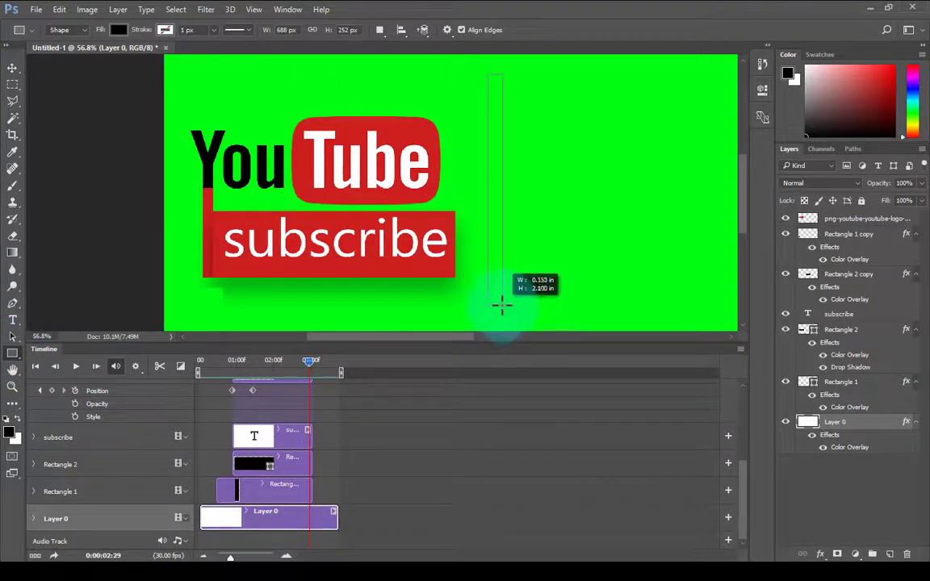
# Draw a tall bar right of the logo with a red Color Overlay and Drop Shadow
pyautogui.moveTo(501, 304); pyautogui.dragTo(502, 319)
pyautogui.hotkey('ctrl', 't')
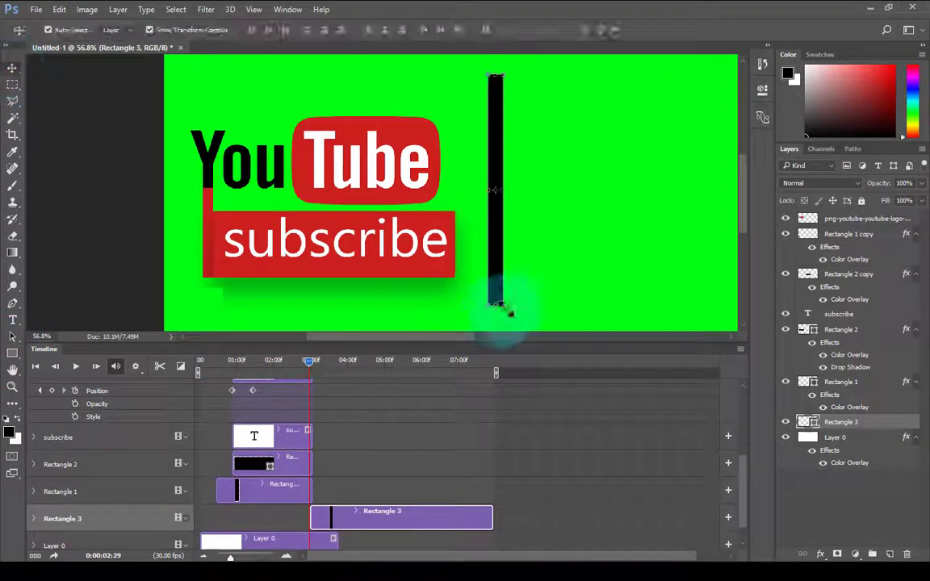
pyautogui.click(565, 29)
pyautogui.click(819, 554)
pyautogui.click(751, 436)
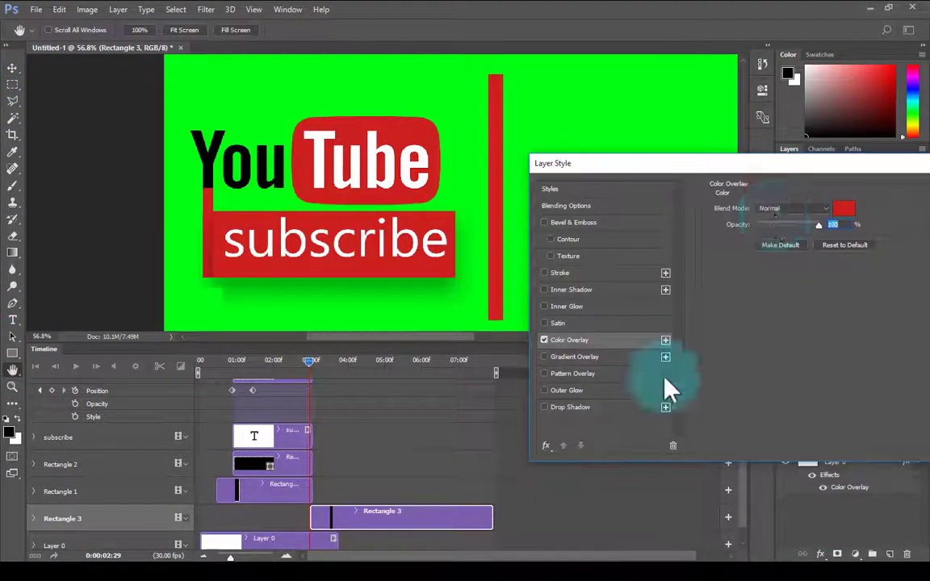
pyautogui.click(569, 407)
pyautogui.press('Return')
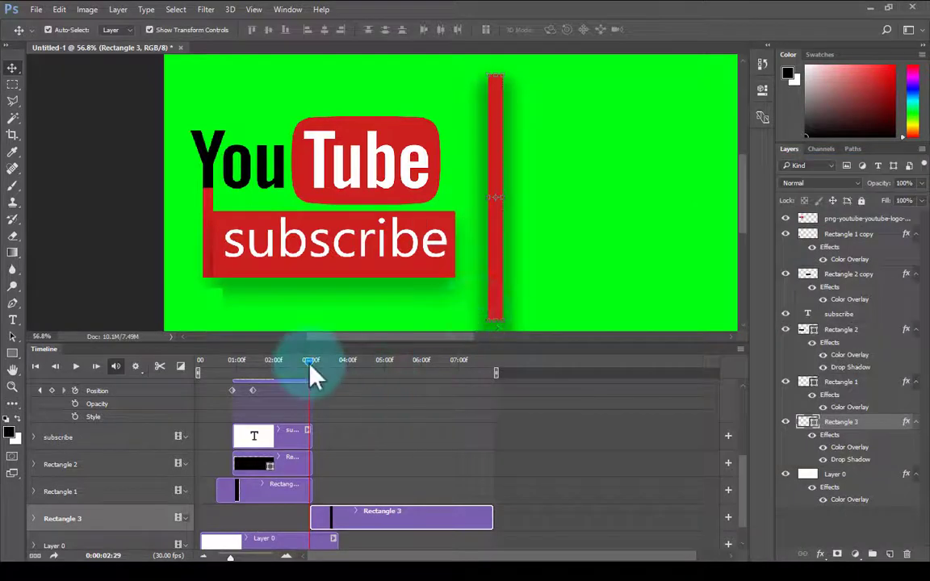
# Draw a large rectangle to the right of the red bar
pyautogui.scroll(-1, 339, 517)
pyautogui.click(12, 353)
pyautogui.moveTo(502, 76)
pyautogui.mouseDown()
pyautogui.moveTo(691, 319)
pyautogui.moveTo(701, 317)
pyautogui.mouseUp()
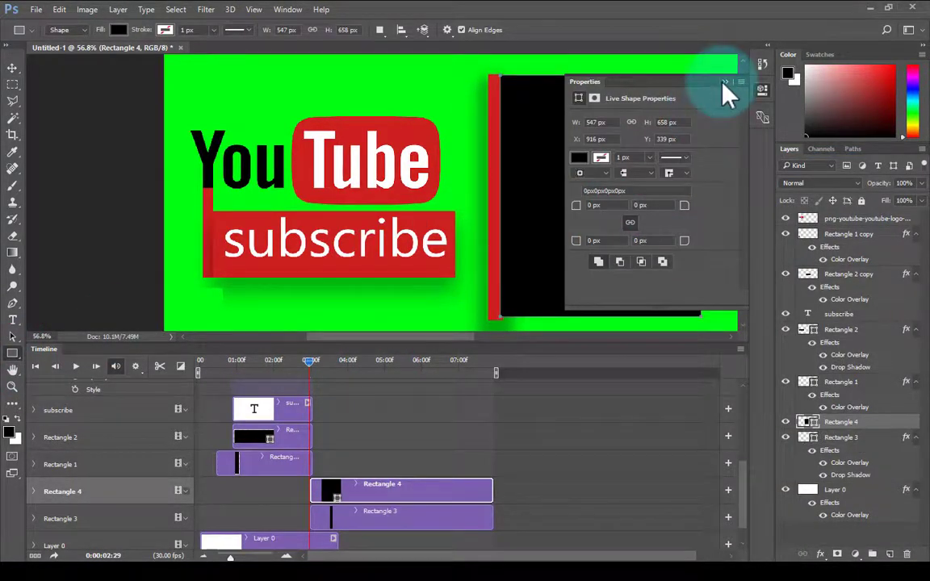
# Move Rectangle 4 to the top of the layer stack and give it a green Color Overlay
pyautogui.click(724, 83)
pyautogui.moveTo(844, 421); pyautogui.dragTo(844, 215)
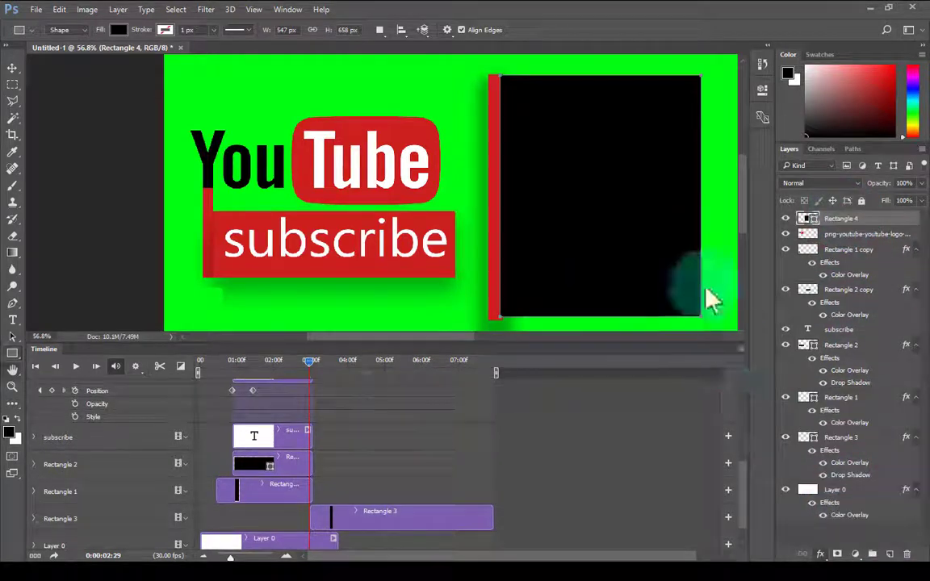
pyautogui.click(747, 193)
pyautogui.click(820, 191)
pyautogui.press('v')
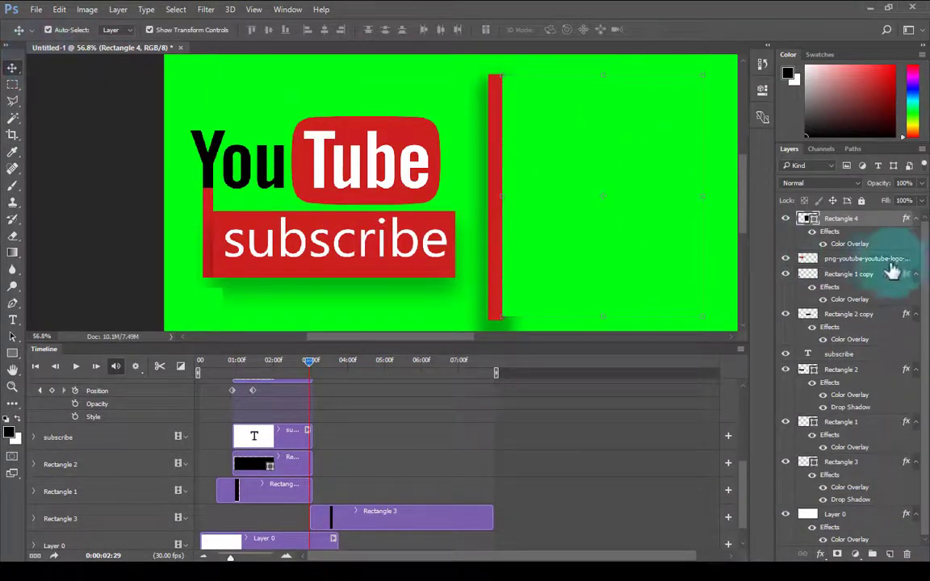
# Move Rectangle 3 directly below Rectangle 4 and select both rectangles
pyautogui.scroll(3, 496, 101)
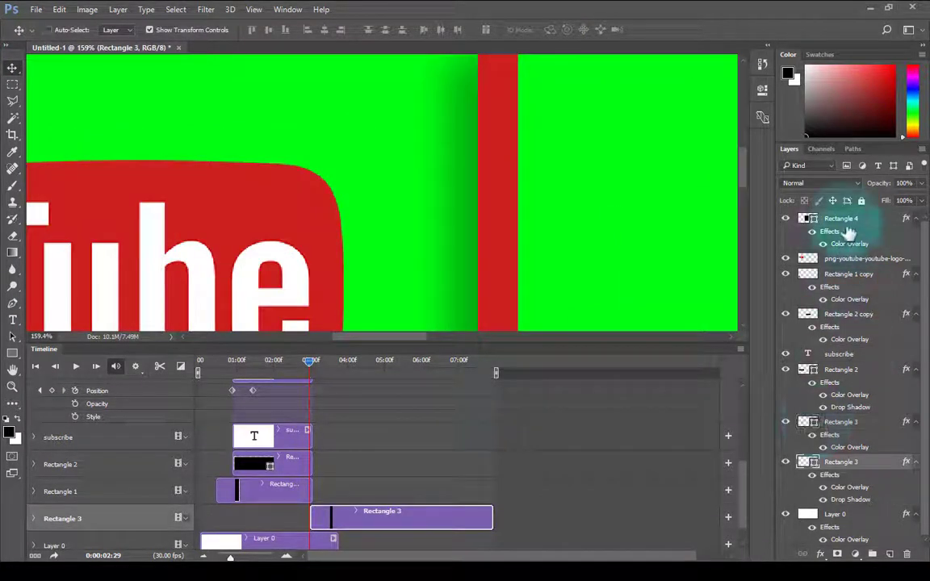
pyautogui.scroll(-3, 602, 266)
pyautogui.press('z')
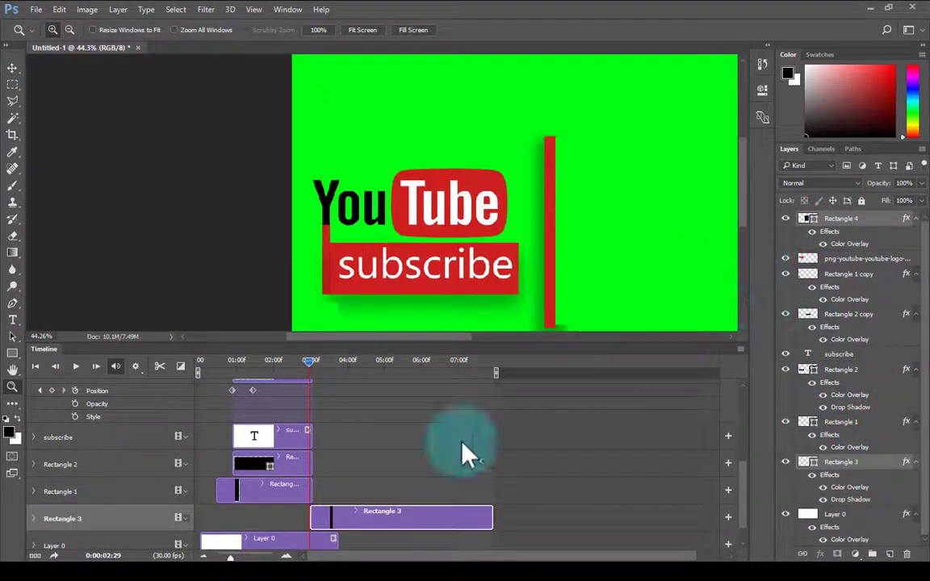
pyautogui.click(841, 462)
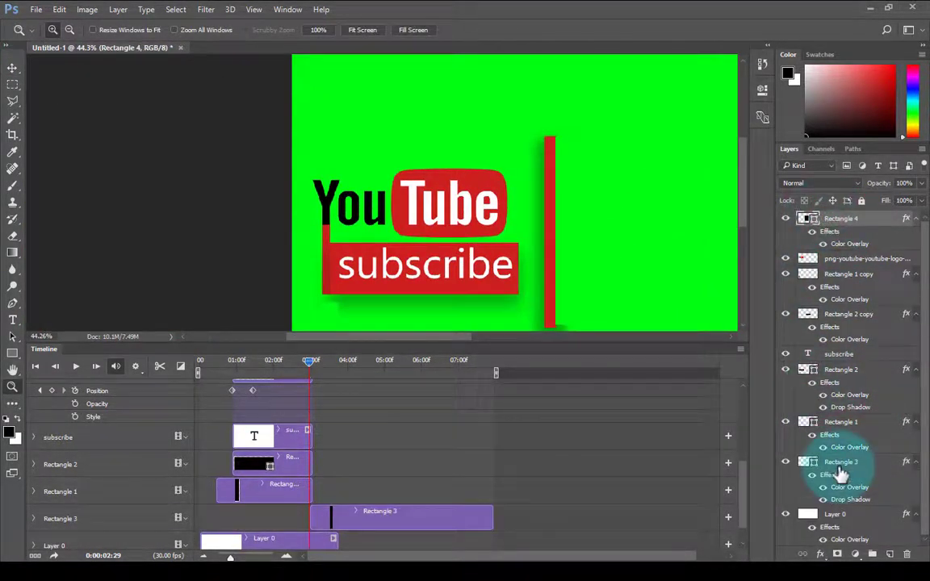
pyautogui.click(12, 68)
pyautogui.moveTo(820, 461); pyautogui.dragTo(823, 236)
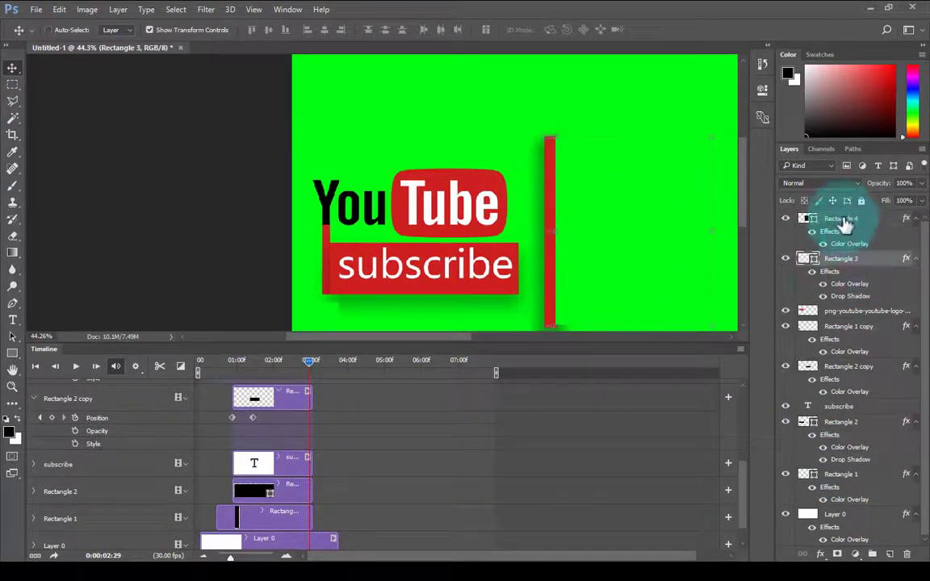
pyautogui.keyDown('shift'); pyautogui.click(848, 260); pyautogui.keyUp('shift')
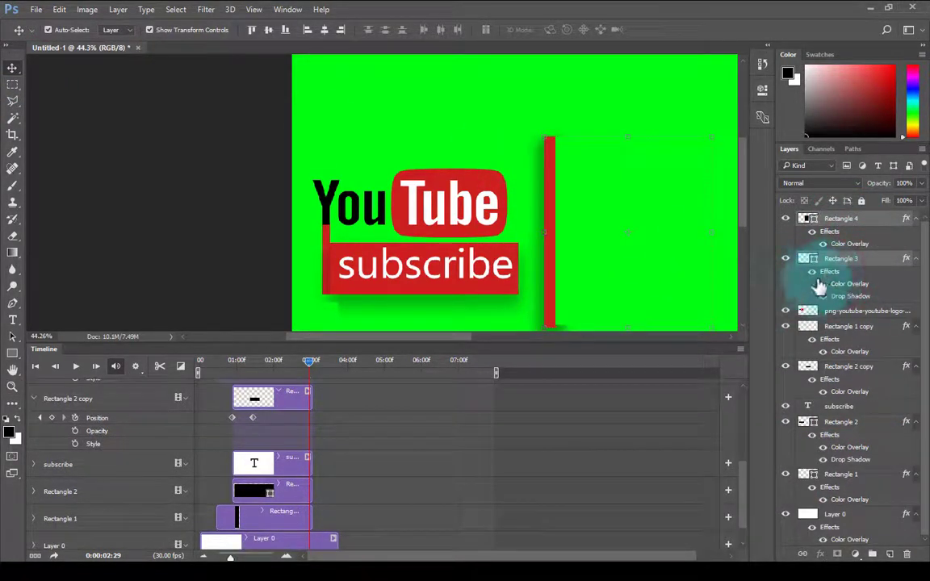
# Select the logo's position keyframes, collapse the timeline tracks, and scrub through the animation
pyautogui.scroll(3, 41, 461)
pyautogui.click(99, 394)
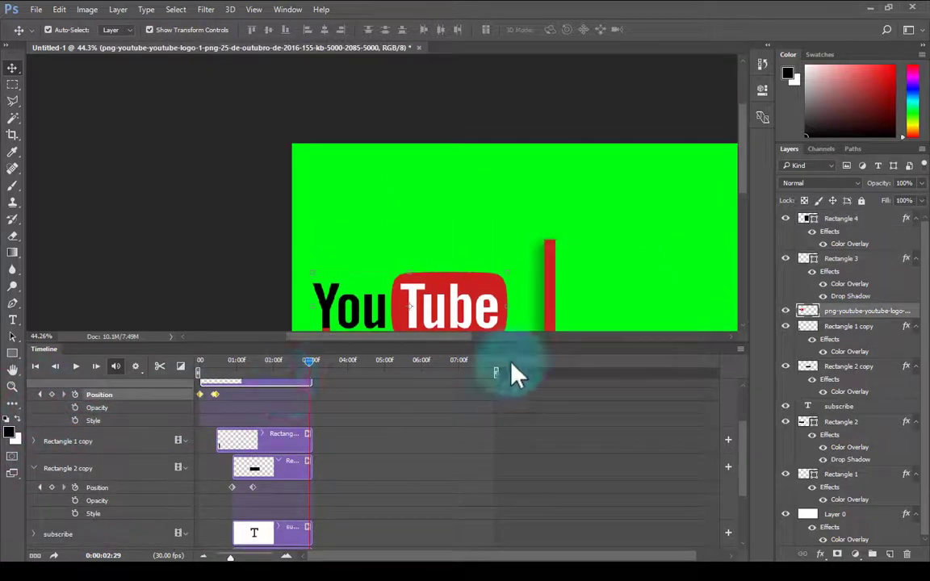
pyautogui.scroll(-2, 379, 301)
pyautogui.moveTo(310, 360); pyautogui.dragTo(162, 370)
pyautogui.scroll(-2, 207, 399)
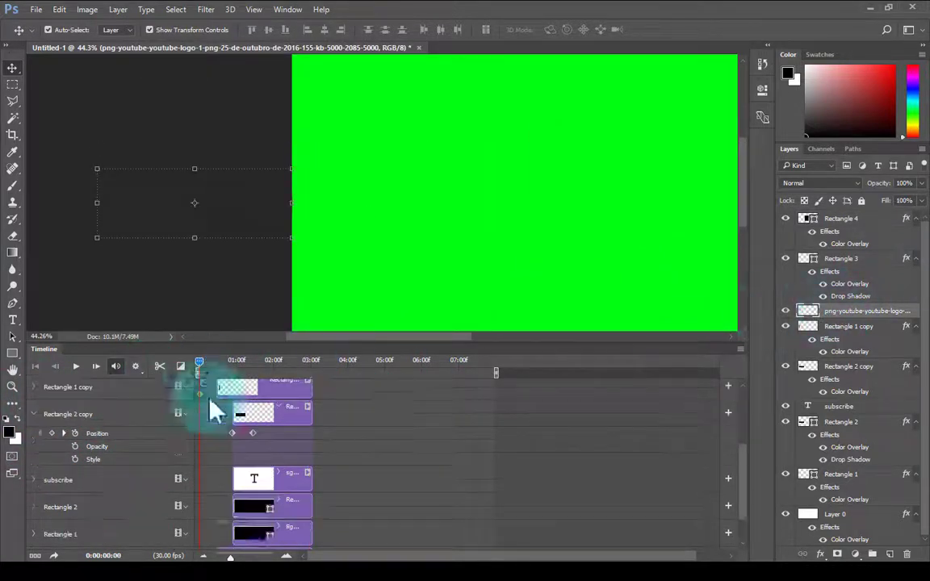
pyautogui.click(33, 414)
pyautogui.scroll(3, 731, 426)
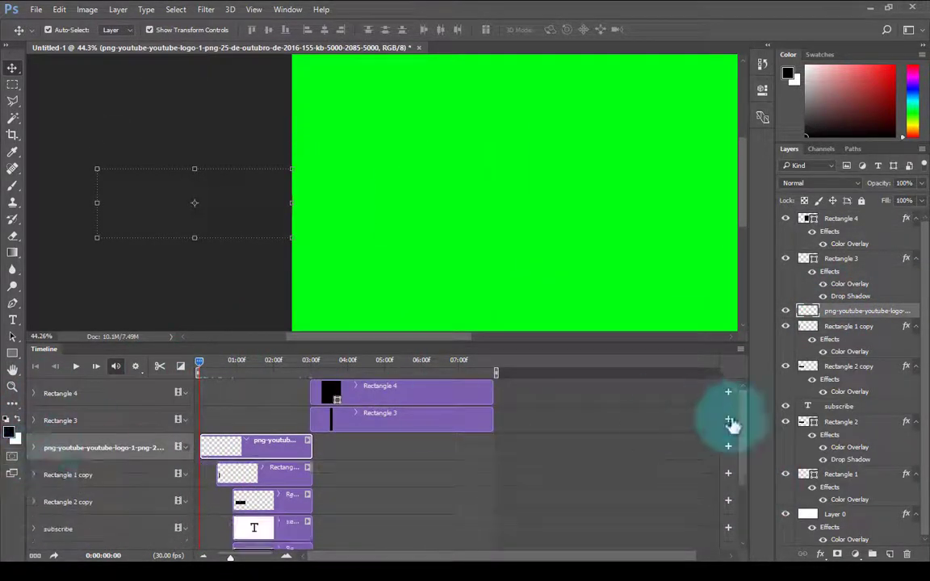
pyautogui.moveTo(230, 367); pyautogui.dragTo(302, 430)
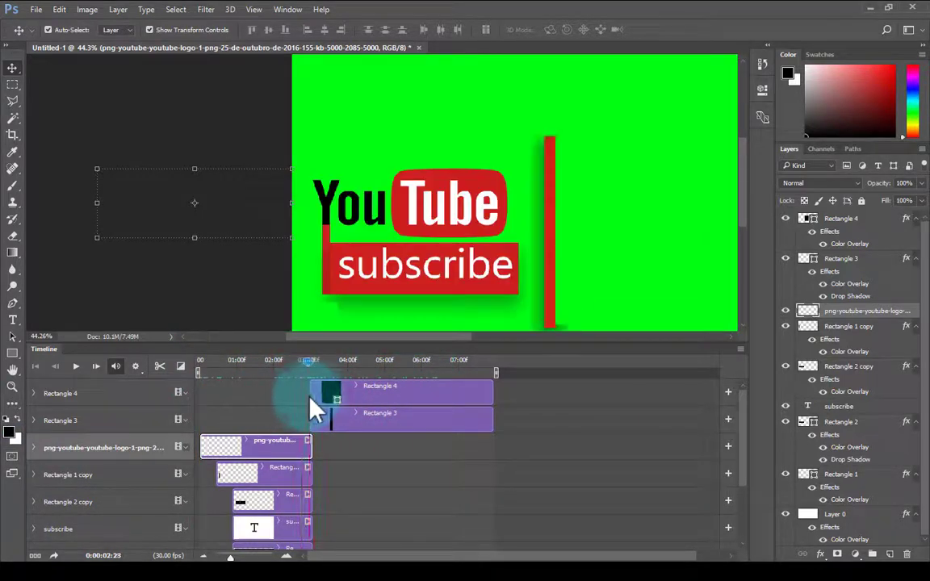
# Merge Rectangle 3 into Rectangle 4, accepting the rasterize prompt
pyautogui.click(387, 394)
pyautogui.keyDown('shift'); pyautogui.click(387, 416); pyautogui.keyUp('shift')
pyautogui.press('e')
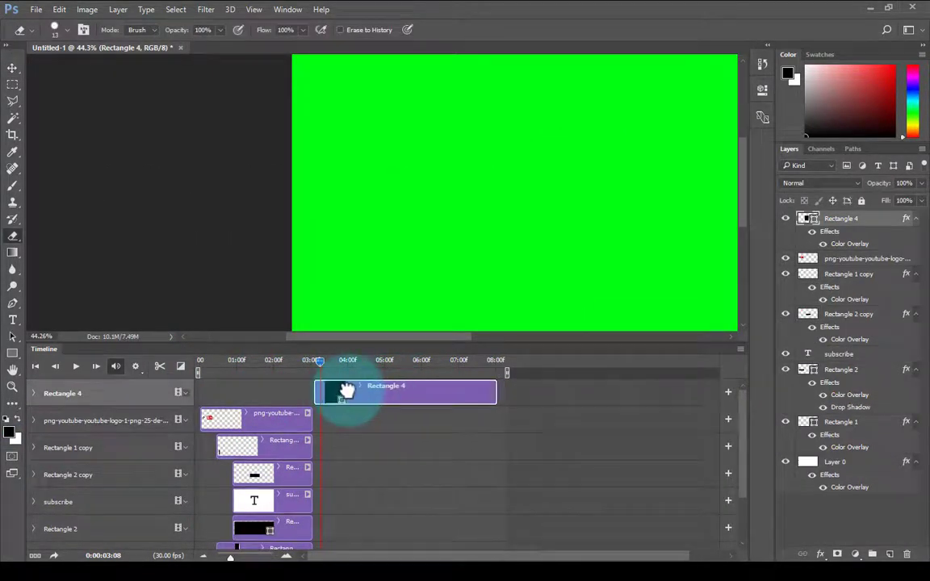
pyautogui.click(343, 413)
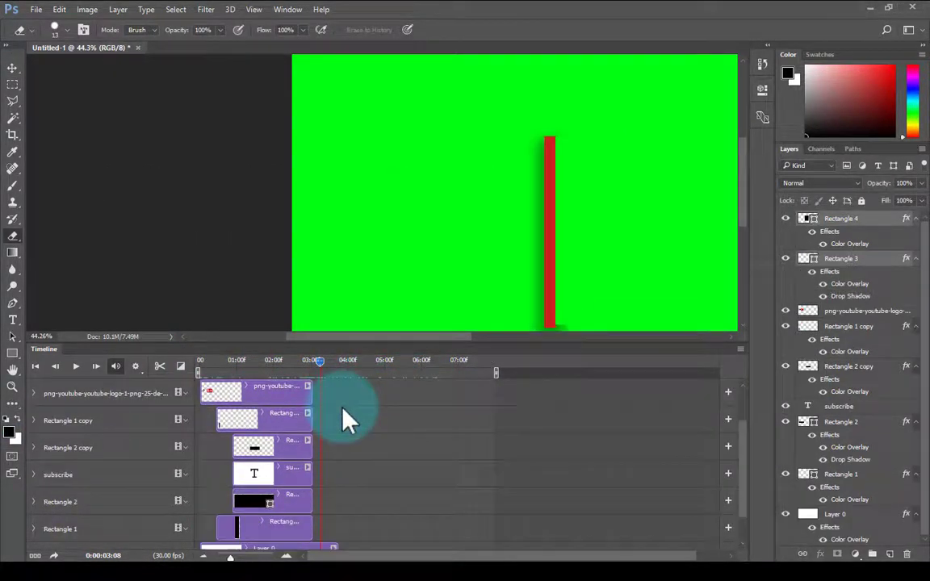
pyautogui.click(456, 190)
pyautogui.click(436, 229)
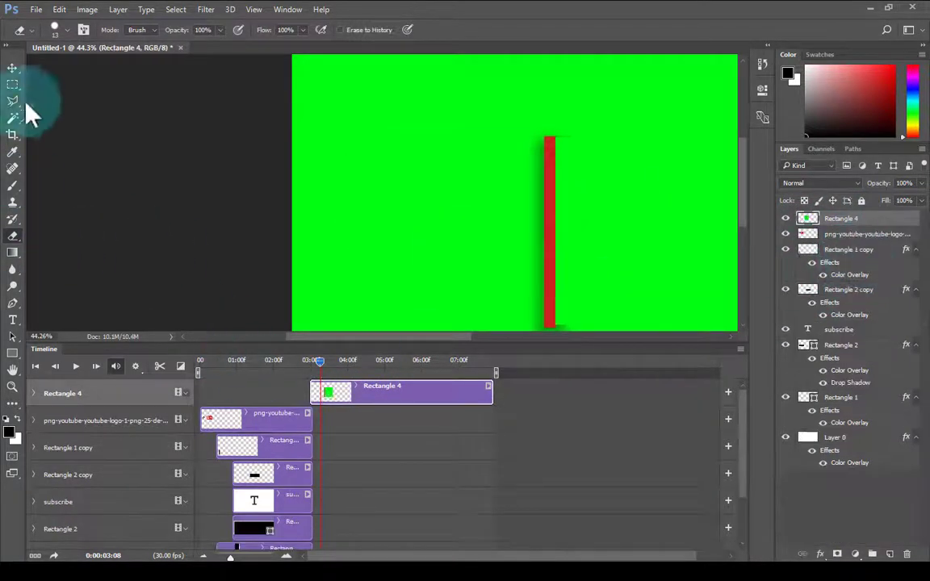
# Shift the Rectangle 4 clip so it starts at about 02:25
pyautogui.click(13, 84)
pyautogui.scroll(-1, 321, 484)
pyautogui.scroll(1, 307, 452)
pyautogui.click(269, 361)
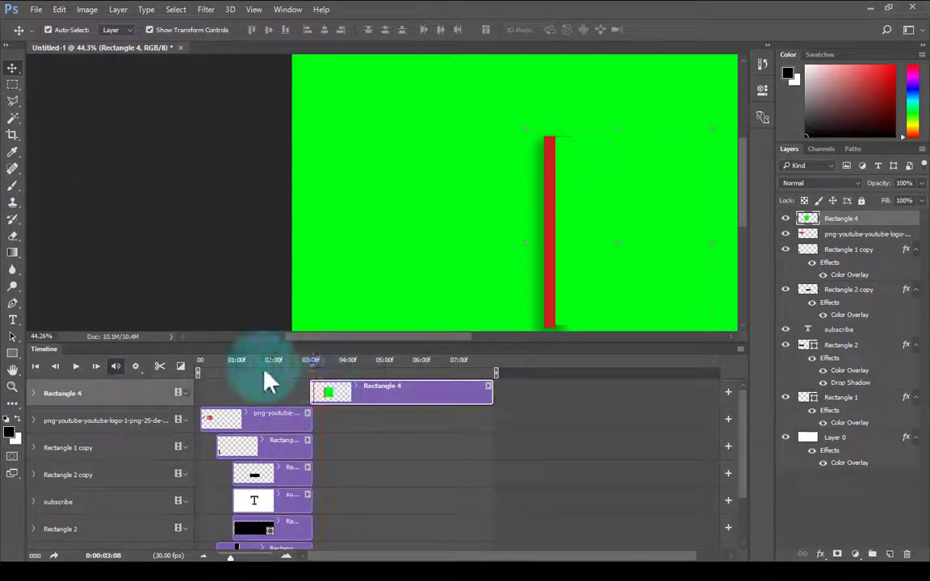
pyautogui.click(362, 398)
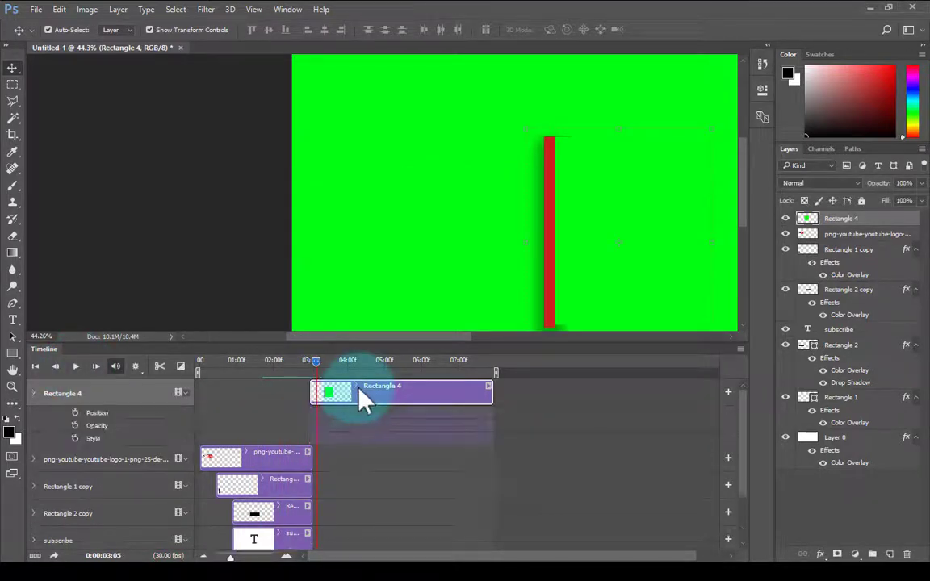
pyautogui.click(307, 365)
pyautogui.moveTo(357, 391); pyautogui.dragTo(307, 372)
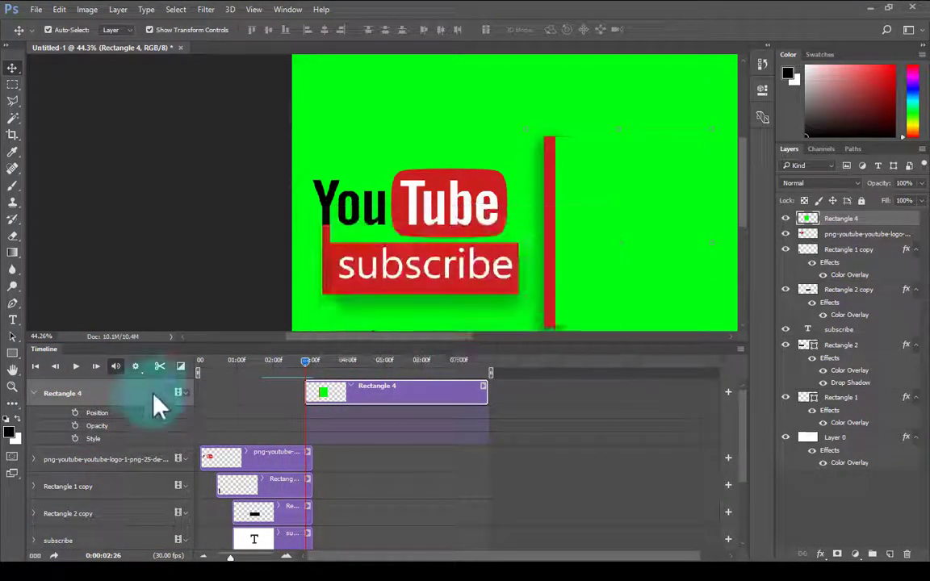
# Enable Position animation on Rectangle 4 and add a keyframe at about 02:11
pyautogui.click(75, 412)
pyautogui.moveTo(306, 361)
pyautogui.mouseDown()
pyautogui.moveTo(325, 363)
pyautogui.moveTo(311, 388)
pyautogui.mouseUp()
pyautogui.press('z')
pyautogui.click(284, 361)
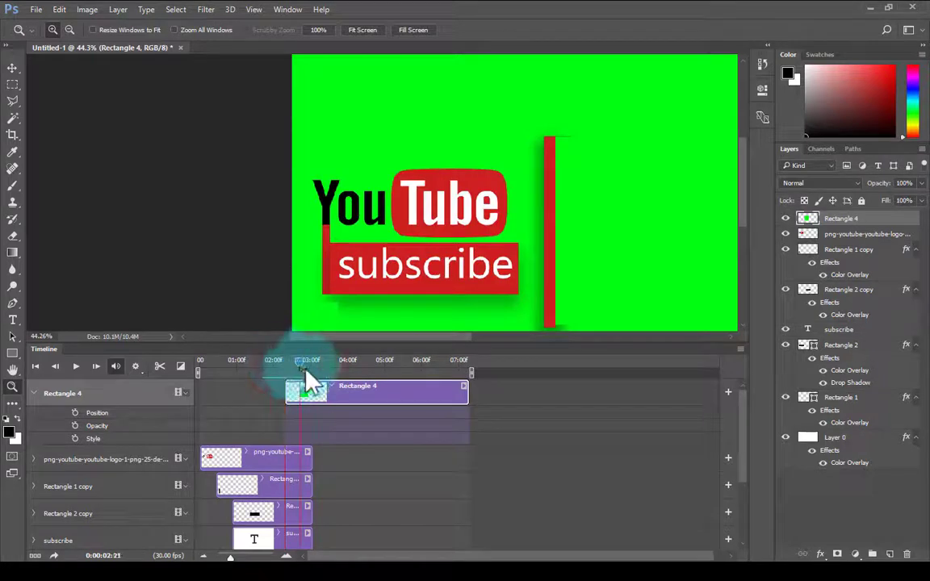
pyautogui.click(289, 363)
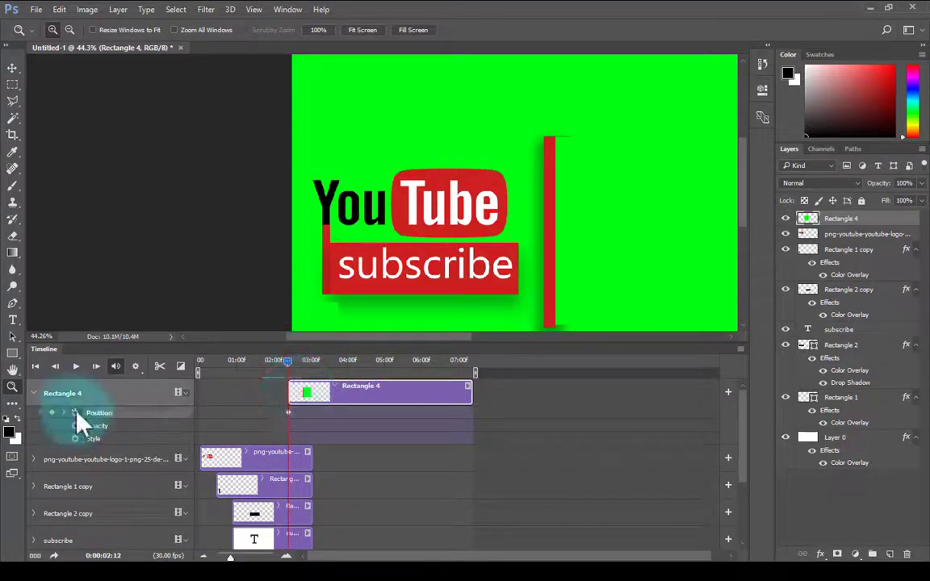
pyautogui.click(75, 412)
# At 03:00, slide Rectangle 4 left and stretch it to cover the whole canvas
pyautogui.click(311, 364)
pyautogui.click(12, 68)
pyautogui.moveTo(550, 238); pyautogui.dragTo(109, 234)
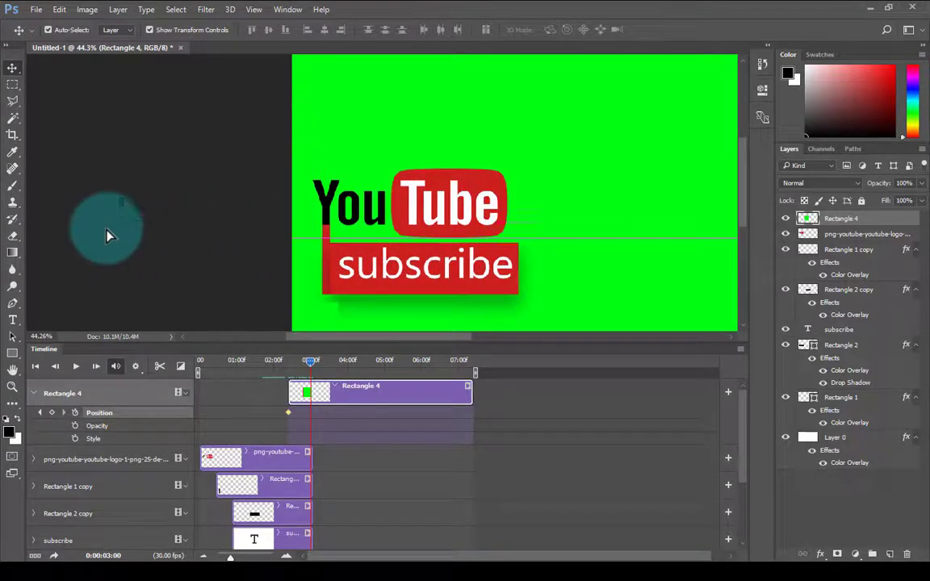
pyautogui.moveTo(291, 274); pyautogui.dragTo(557, 242)
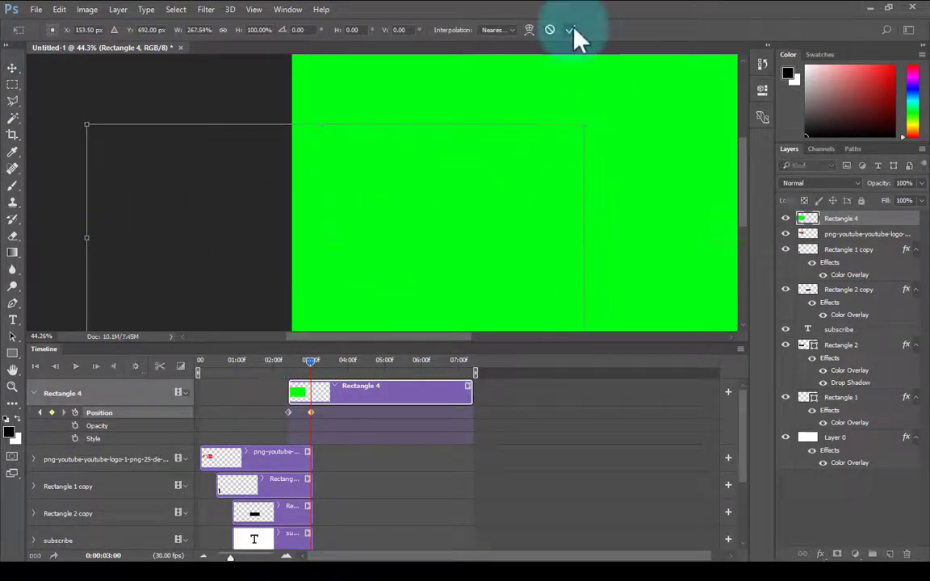
pyautogui.click(571, 29)
# Play the animation back and trim the Rectangle 4 clip at about 03:03
pyautogui.click(77, 368)
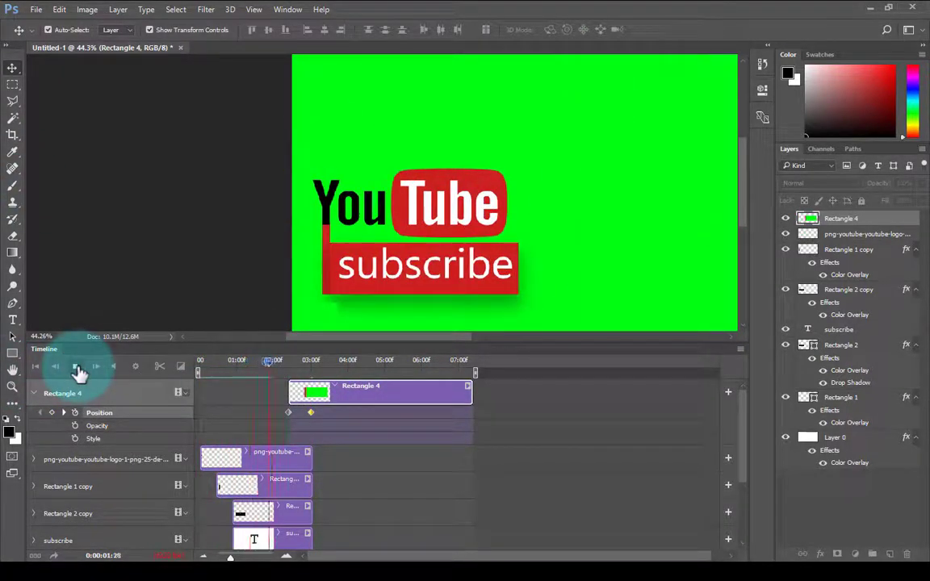
pyautogui.click(76, 367)
pyautogui.moveTo(357, 363); pyautogui.dragTo(321, 363)
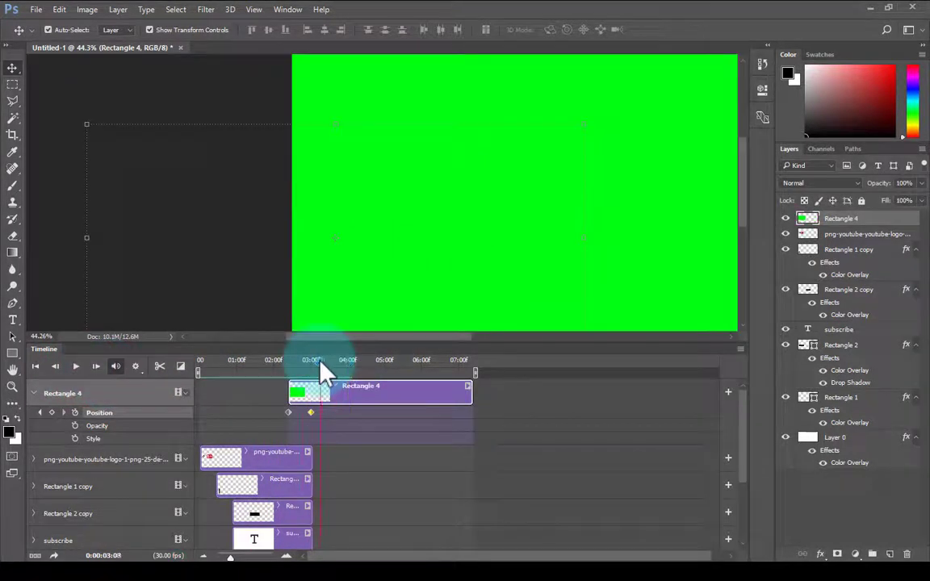
pyautogui.moveTo(471, 391); pyautogui.dragTo(320, 389)
pyautogui.scroll(-3, 345, 516)
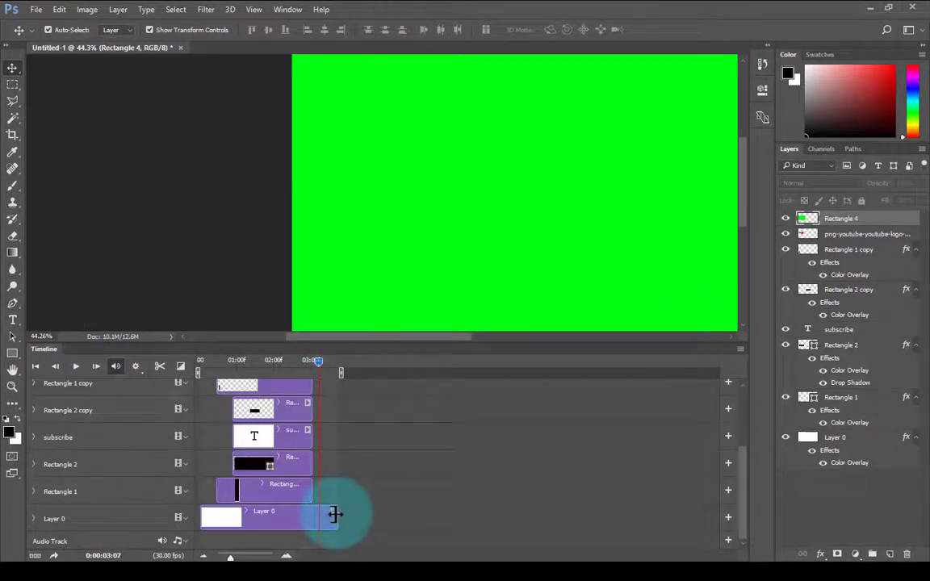
# Trim Layer 0 to end around 03:03 and render the animation as new green.mp4
pyautogui.moveTo(337, 514); pyautogui.dragTo(337, 514)
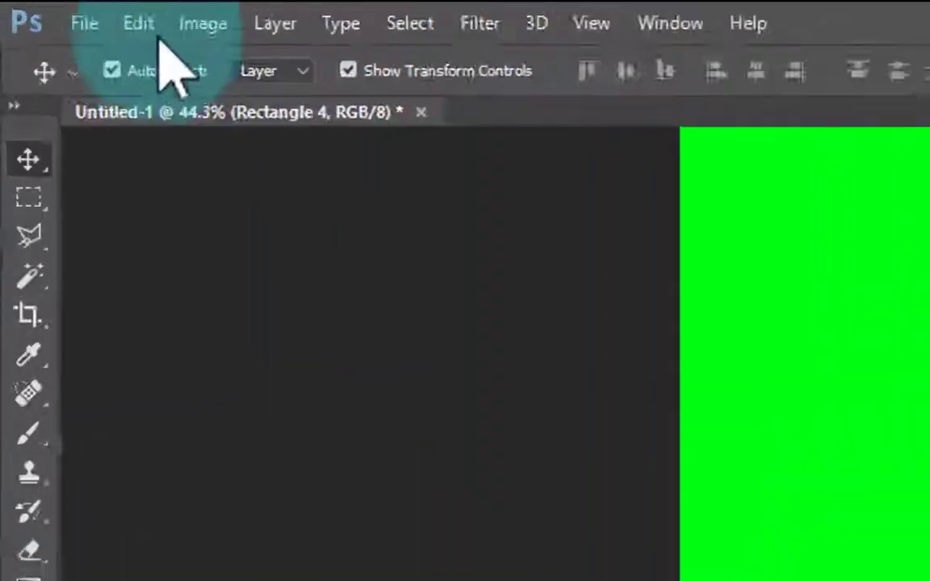
pyautogui.click(36, 9)
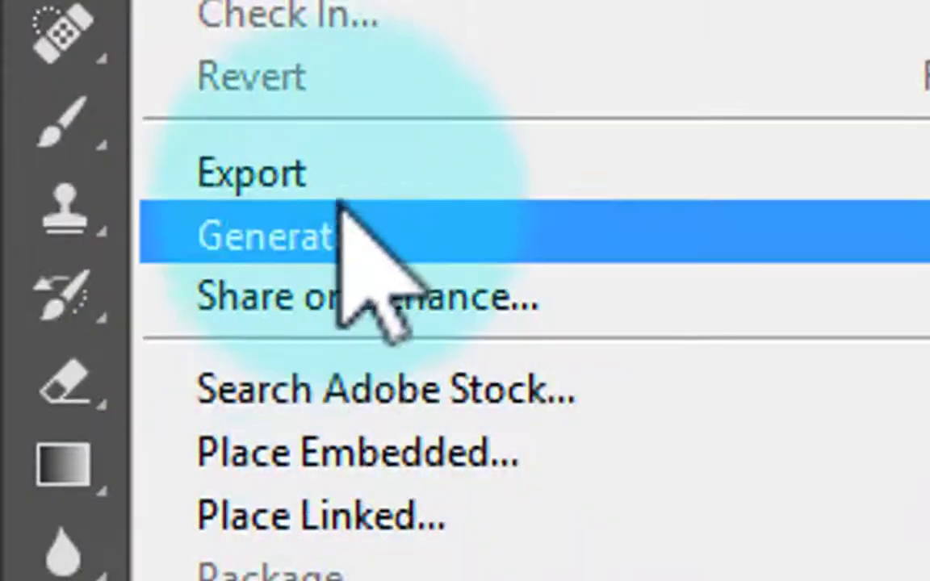
pyautogui.moveTo(251, 173)
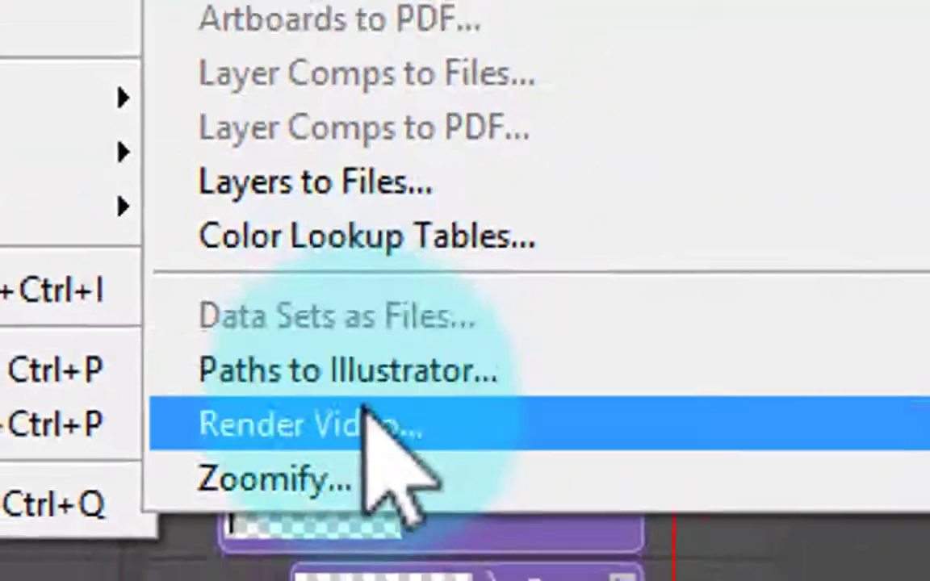
pyautogui.click(367, 414)
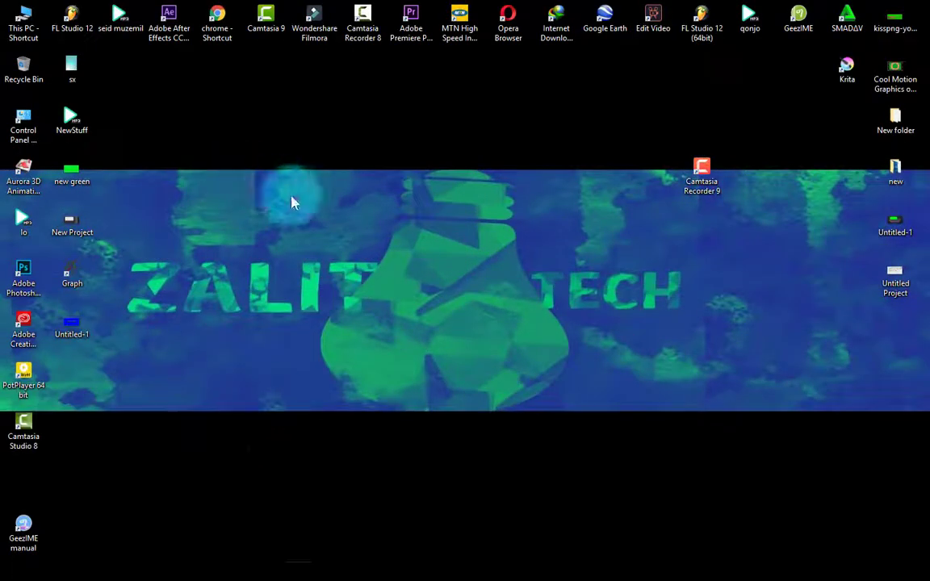
pyautogui.moveTo(72, 173)
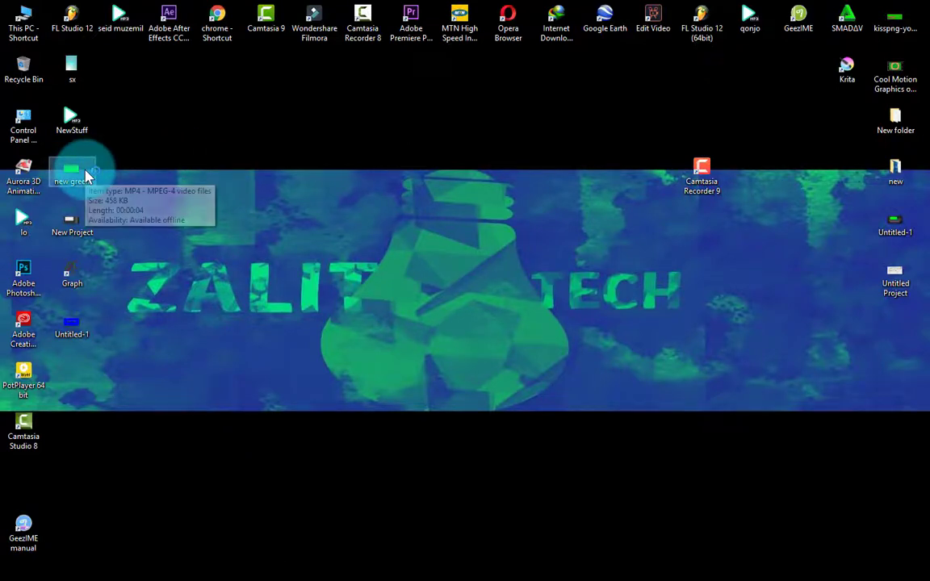
# Play new green.mp4 in PotPlayer, then launch Camtasia 9, dismiss its notice, and refresh the desktop
pyautogui.doubleClick(85, 175)
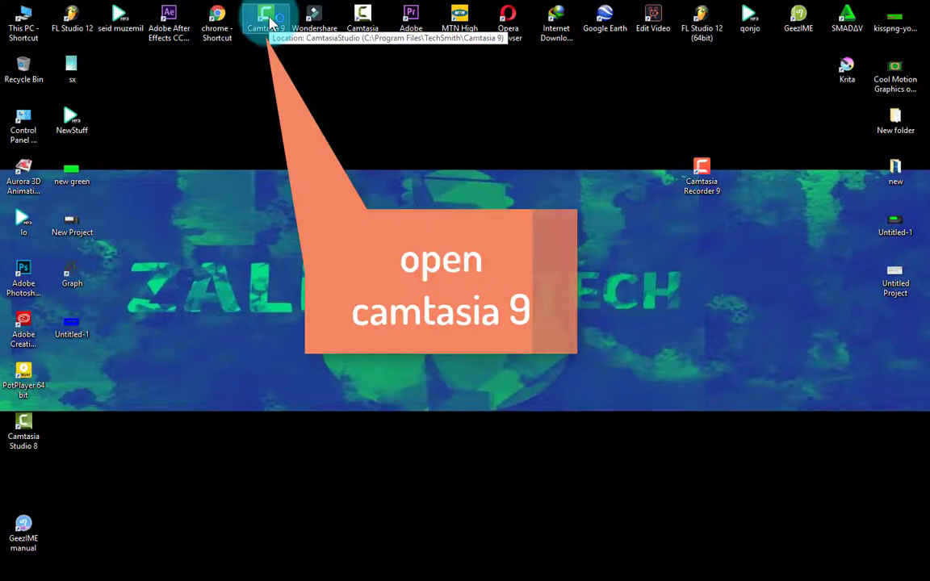
pyautogui.doubleClick(271, 22)
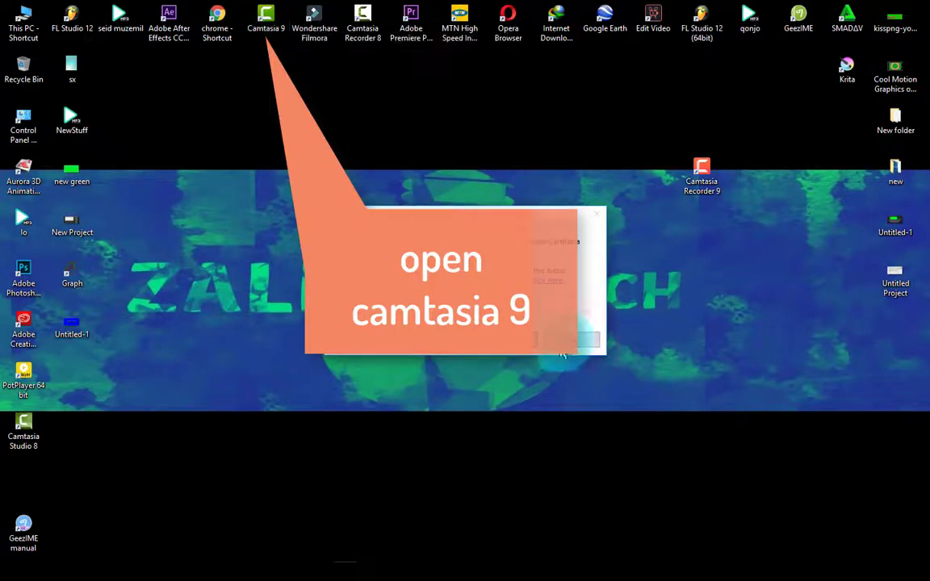
pyautogui.click(576, 347)
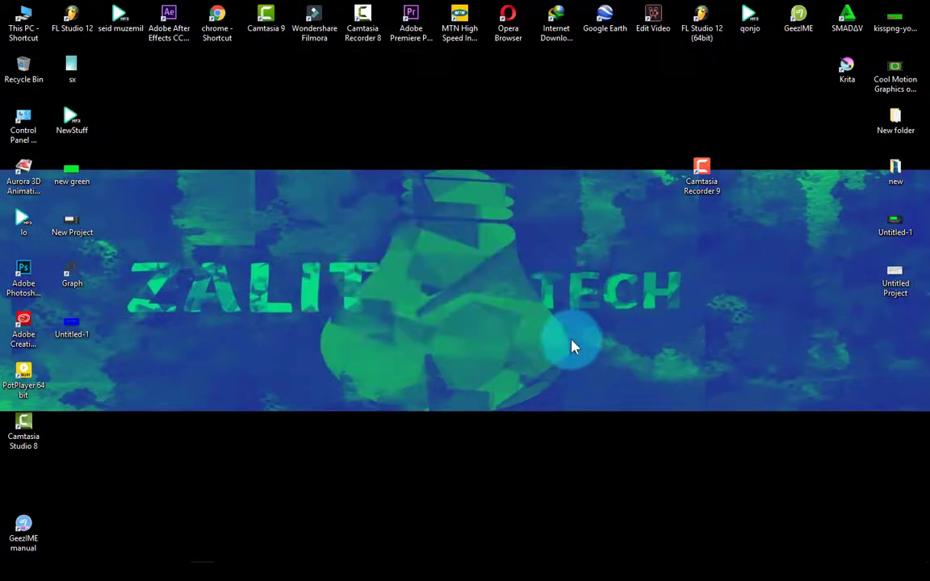
pyautogui.rightClick(562, 294)
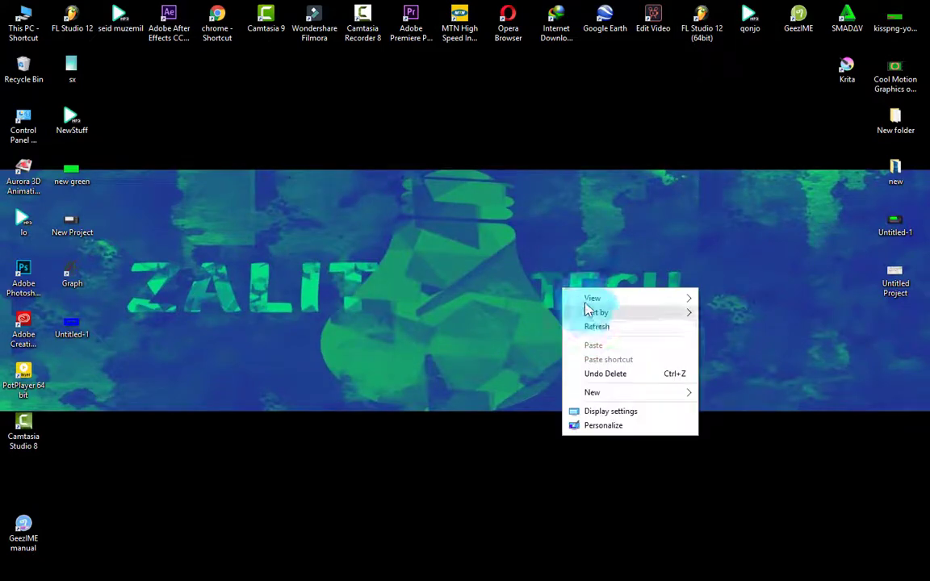
pyautogui.click(588, 326)
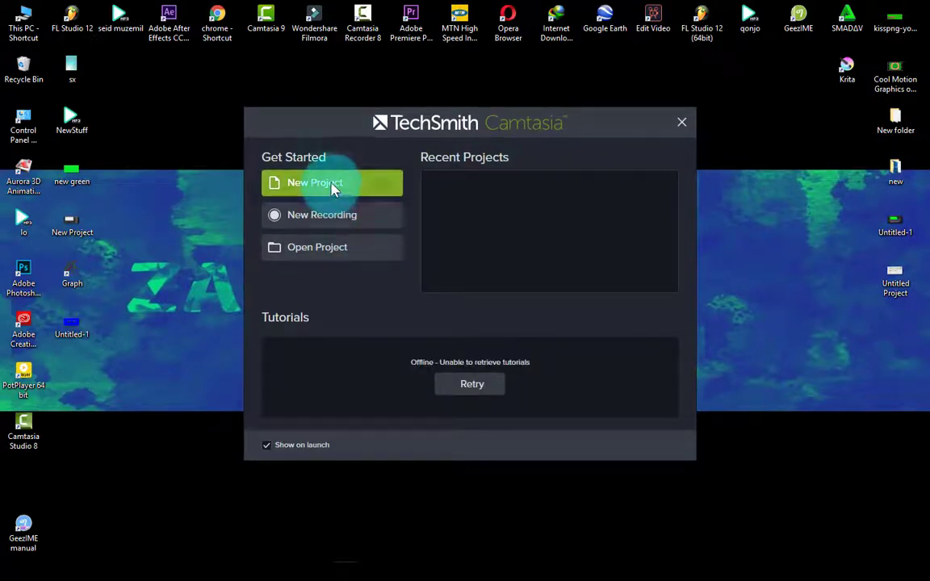
# Start a new Camtasia project and import new green.mp4 from the Desktop
pyautogui.click(332, 187)
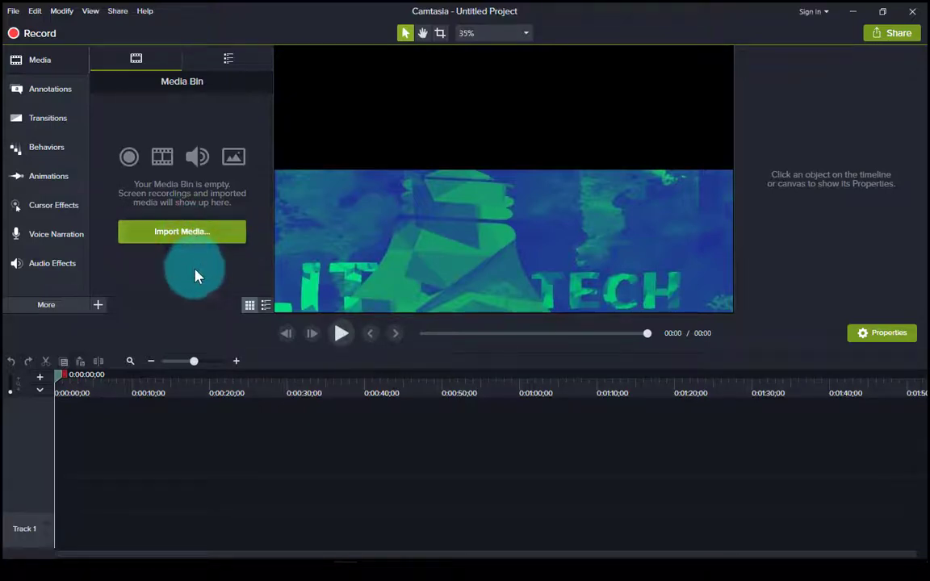
pyautogui.click(187, 234)
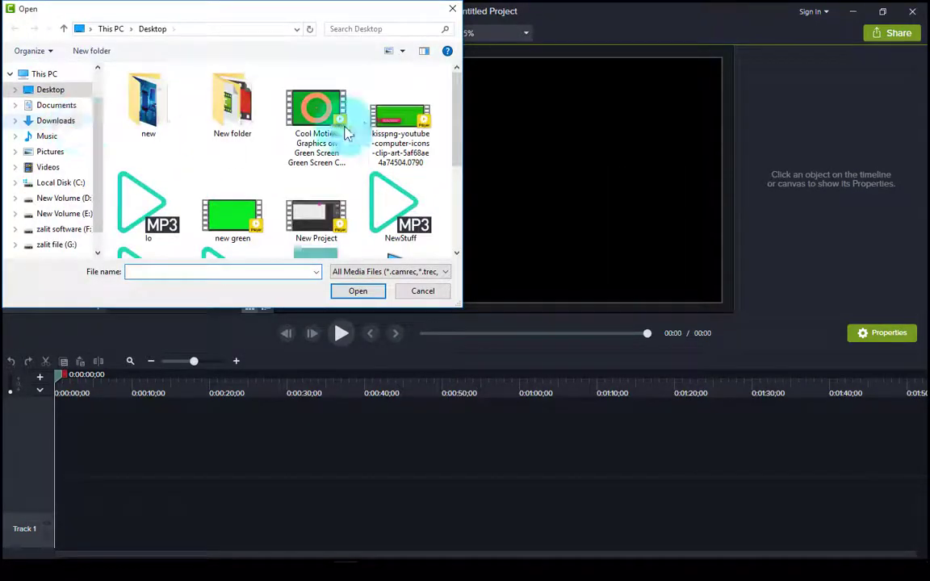
pyautogui.scroll(-2, 350, 139)
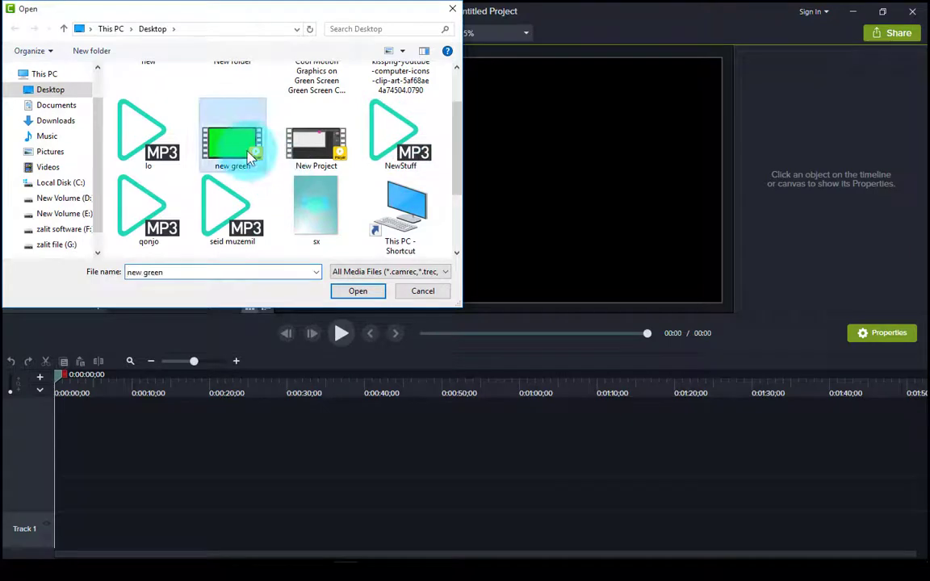
pyautogui.click(358, 291)
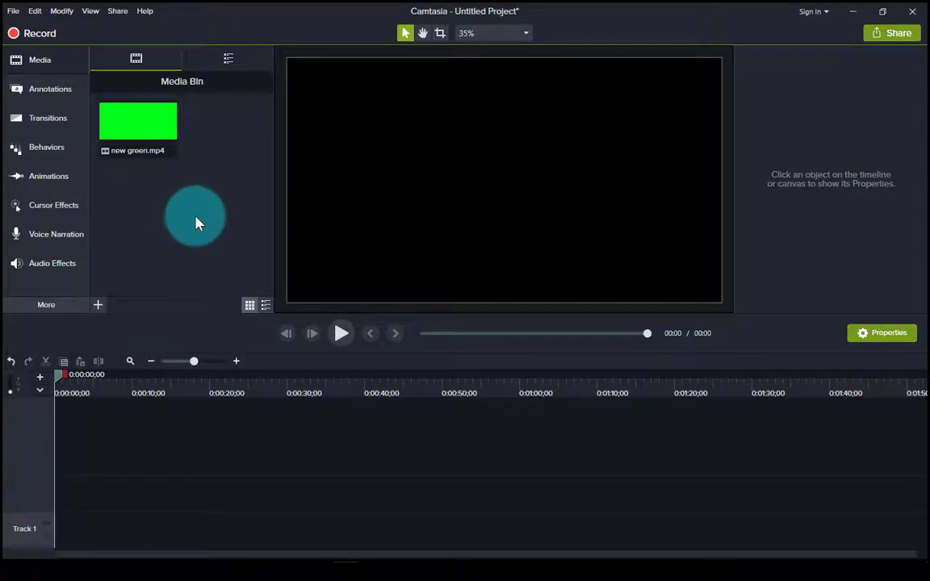
# Put the Top 20 Unexpected Goals clip on Track 1 and add new green to the timeline
pyautogui.click(852, 16)
pyautogui.moveTo(380, 200); pyautogui.dragTo(173, 200)
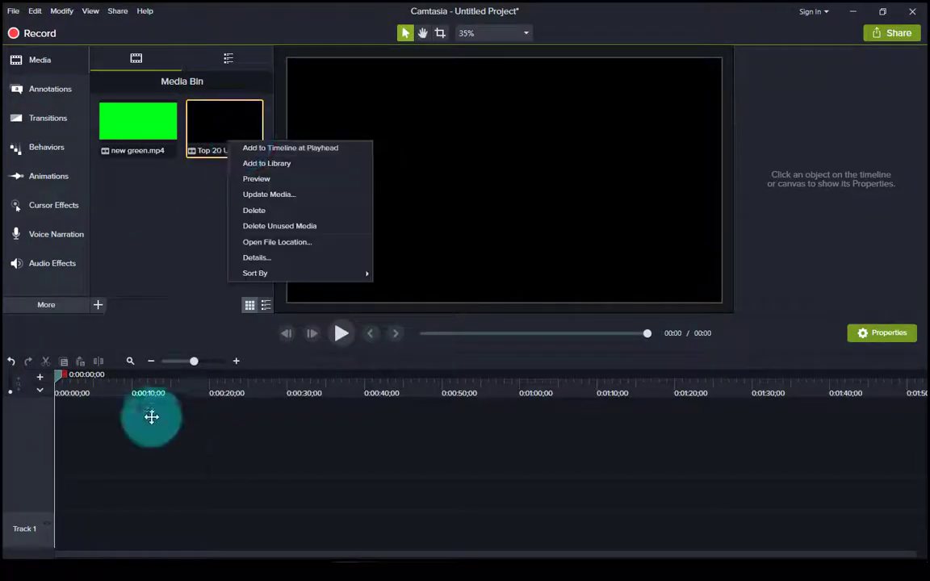
pyautogui.moveTo(222, 134); pyautogui.dragTo(149, 465)
pyautogui.rightClick(135, 118)
pyautogui.click(173, 137)
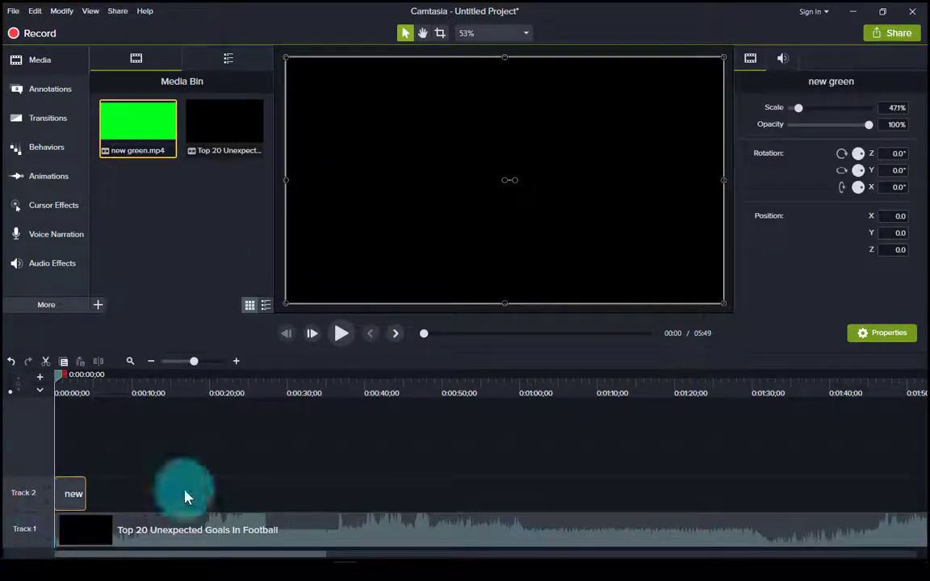
# Move the new green clip to about 0:27 on Track 2 and preview it
pyautogui.moveTo(68, 385); pyautogui.dragTo(193, 385)
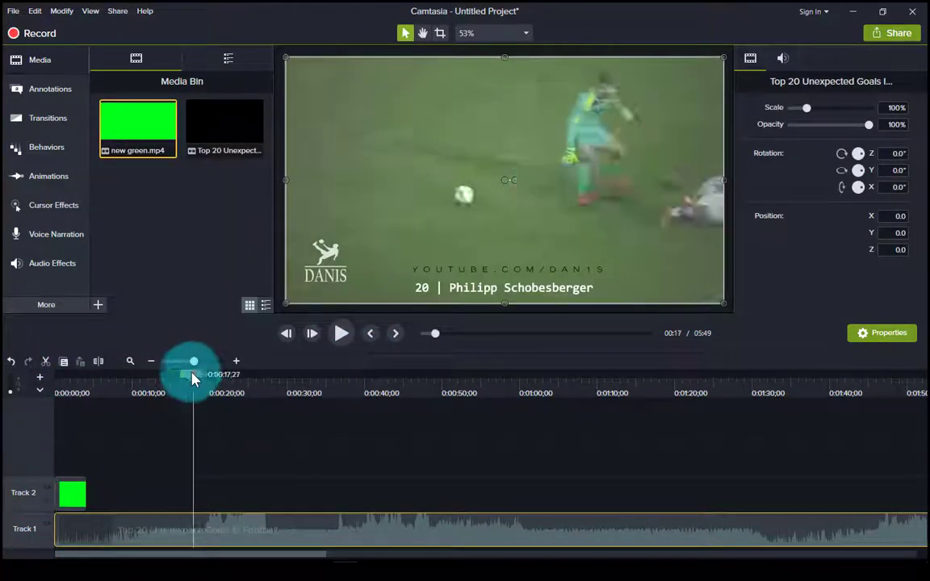
pyautogui.click(783, 60)
pyautogui.moveTo(228, 380); pyautogui.dragTo(264, 376)
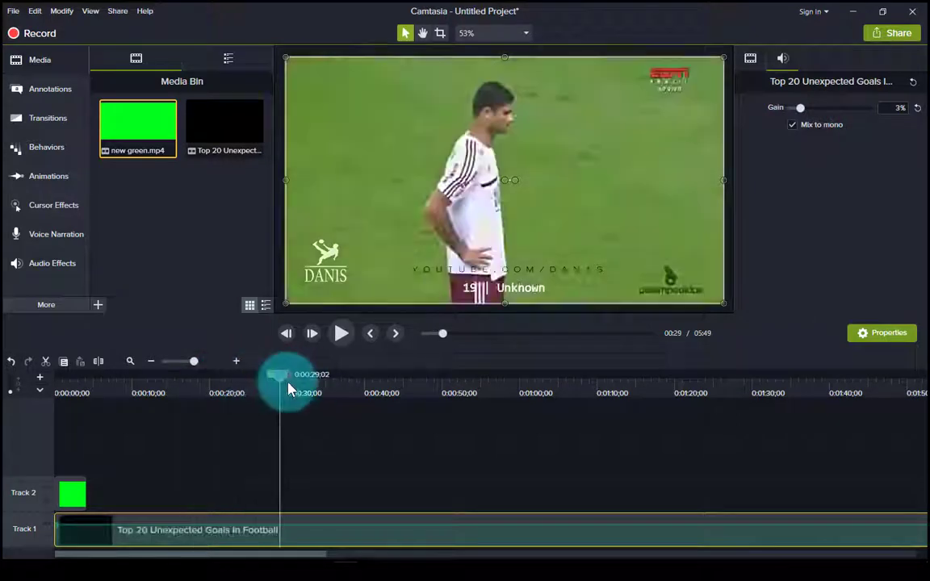
pyautogui.moveTo(120, 498); pyautogui.dragTo(312, 497)
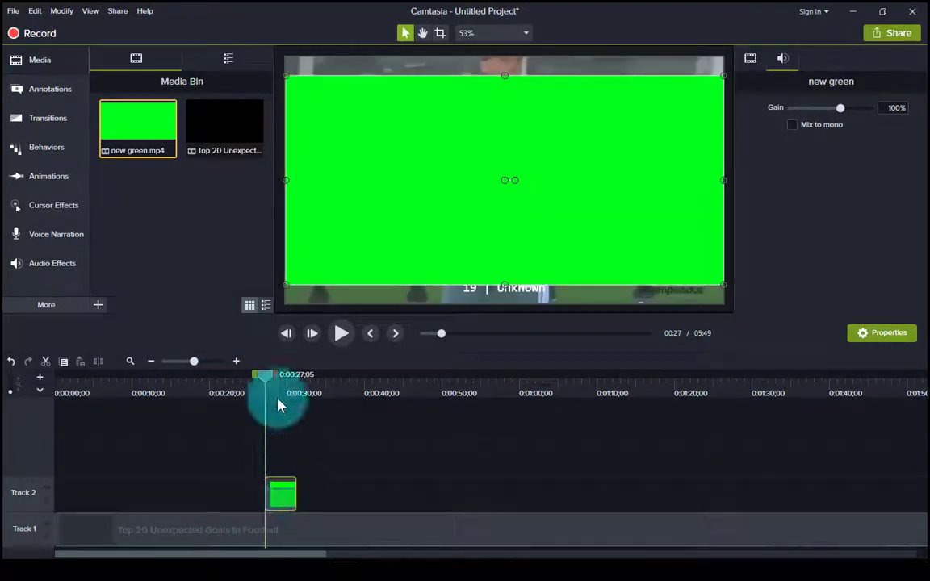
pyautogui.click(263, 377)
pyautogui.click(342, 333)
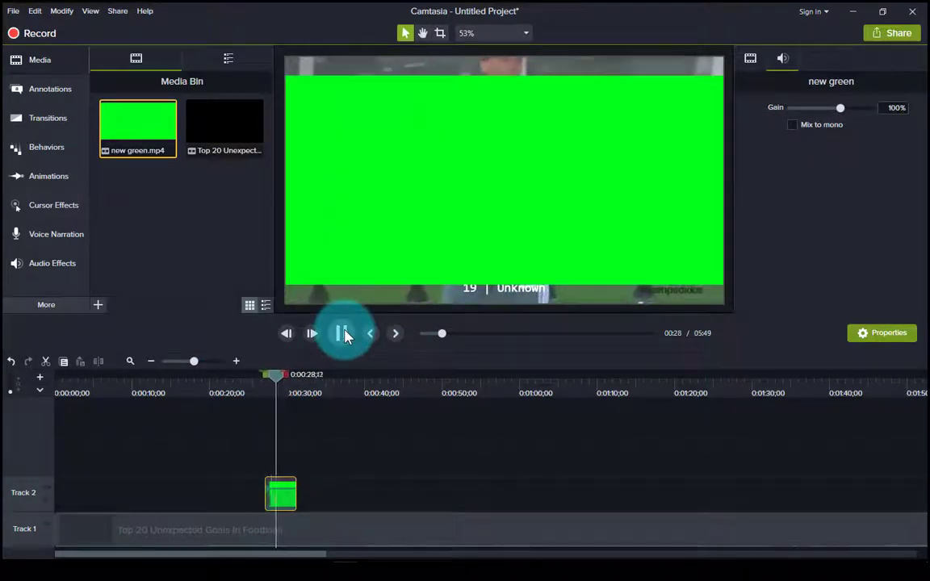
pyautogui.click(343, 333)
pyautogui.click(287, 377)
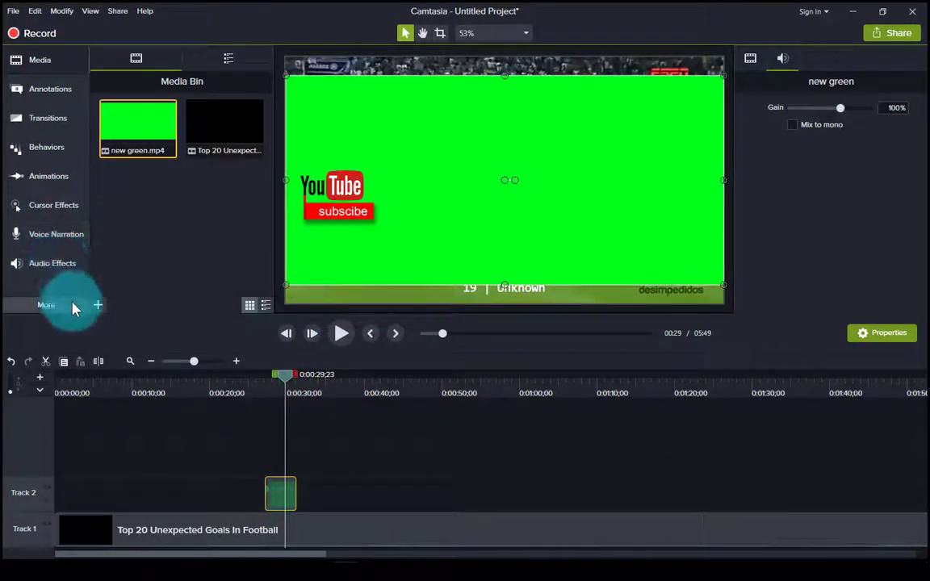
# Pick the Remove a Color effect from Visual Effects
pyautogui.click(67, 312)
pyautogui.click(105, 283)
pyautogui.click(164, 227)
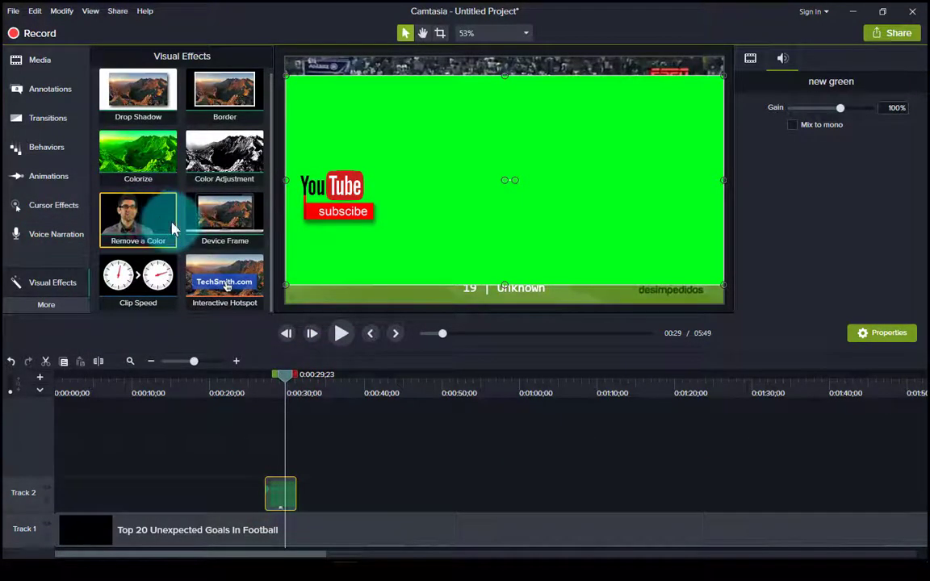
# Apply Remove a Color to the green clip and raise its Tolerance to clear the green
pyautogui.moveTo(172, 228); pyautogui.dragTo(485, 299)
pyautogui.scroll(3, 339, 222)
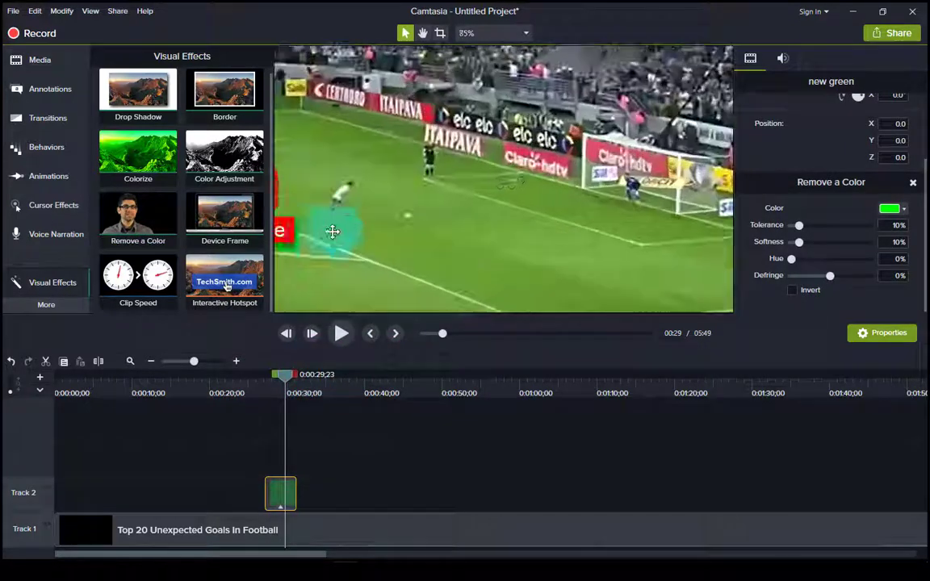
pyautogui.moveTo(435, 53); pyautogui.dragTo(560, 182)
pyautogui.click(422, 33)
pyautogui.moveTo(799, 229); pyautogui.dragTo(824, 232)
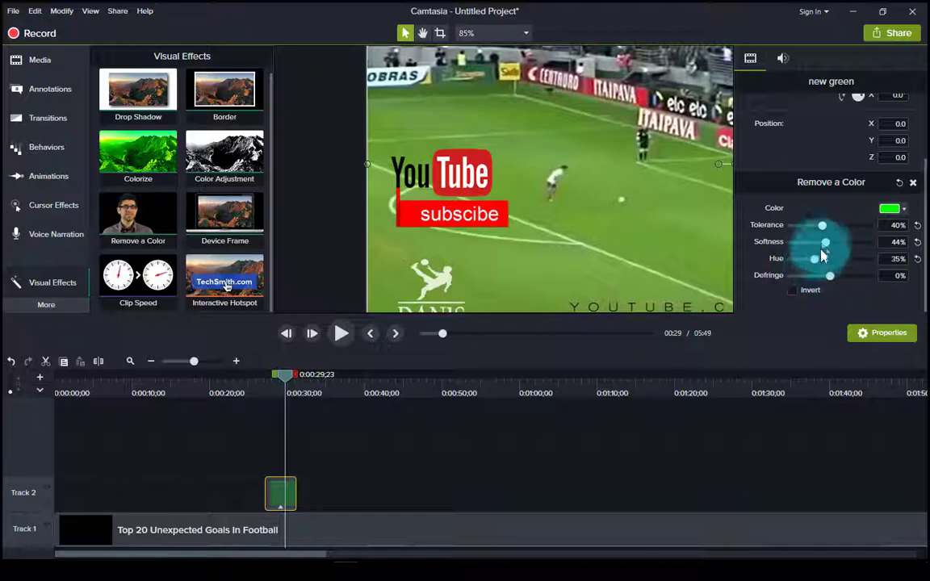
# Split the football clip where the logo ends and delete the leftover footage
pyautogui.click(259, 378)
pyautogui.click(312, 542)
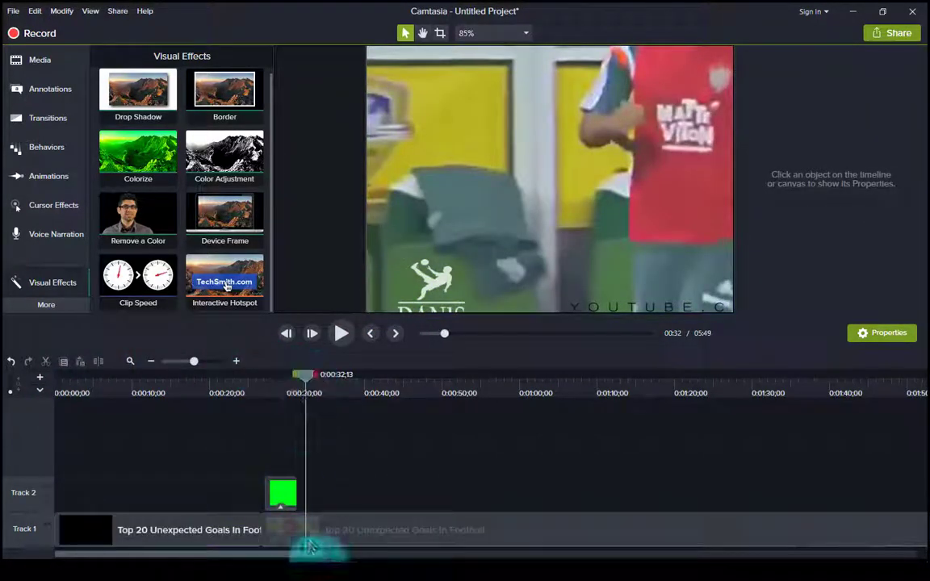
pyautogui.click(98, 361)
pyautogui.click(363, 535)
pyautogui.click(197, 537)
pyautogui.press('Delete')
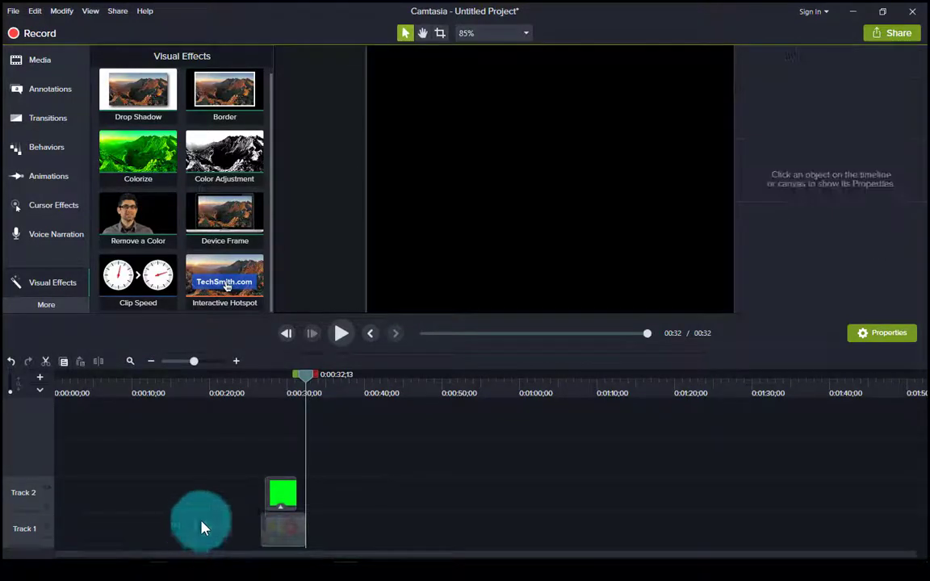
# Remove the footage before the logo, preview, and move both clips to 0:00
pyautogui.click(257, 375)
pyautogui.click(342, 333)
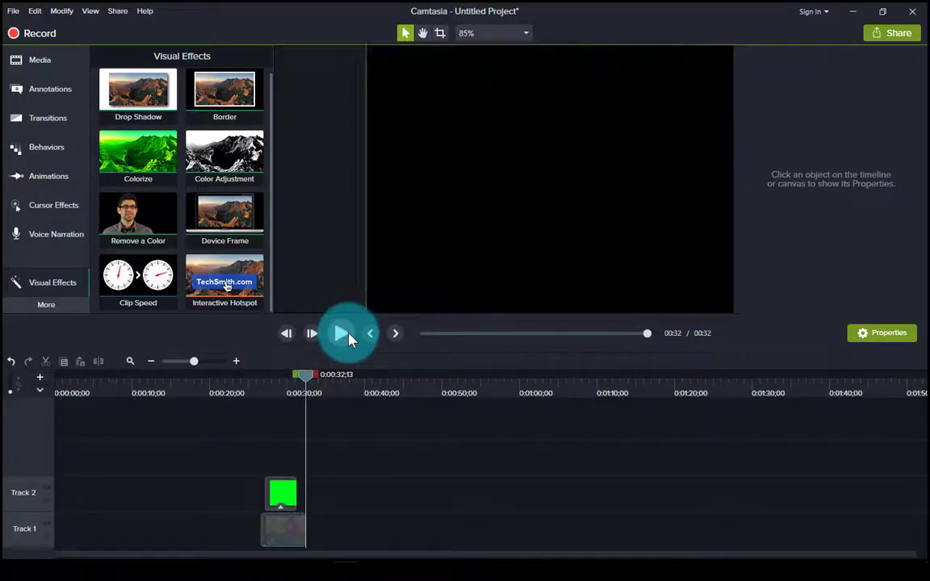
pyautogui.moveTo(274, 529)
pyautogui.mouseDown()
pyautogui.moveTo(66, 519)
pyautogui.moveTo(93, 535)
pyautogui.moveTo(133, 525)
pyautogui.mouseUp()
pyautogui.moveTo(283, 498)
pyautogui.mouseDown()
pyautogui.moveTo(105, 505)
pyautogui.moveTo(110, 476)
pyautogui.mouseUp()
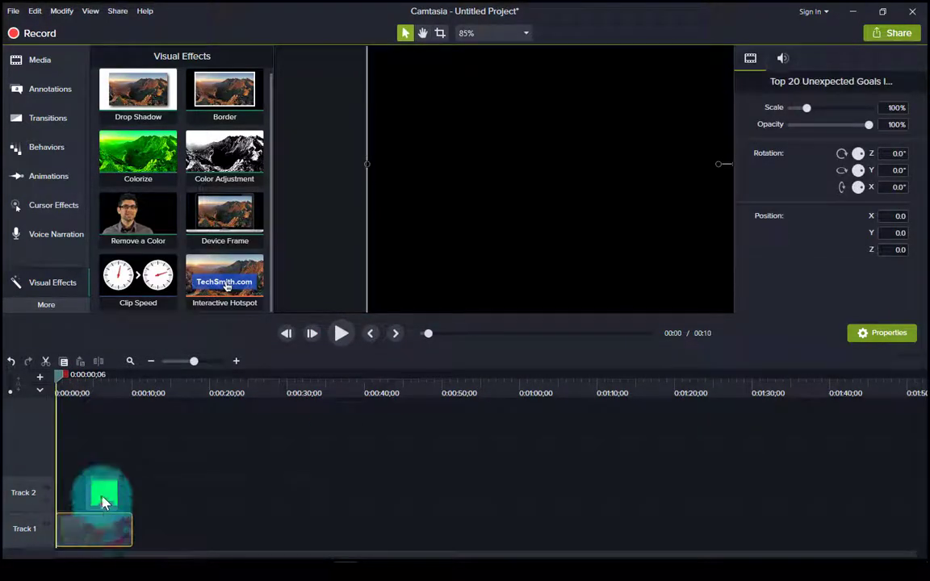
pyautogui.click(423, 33)
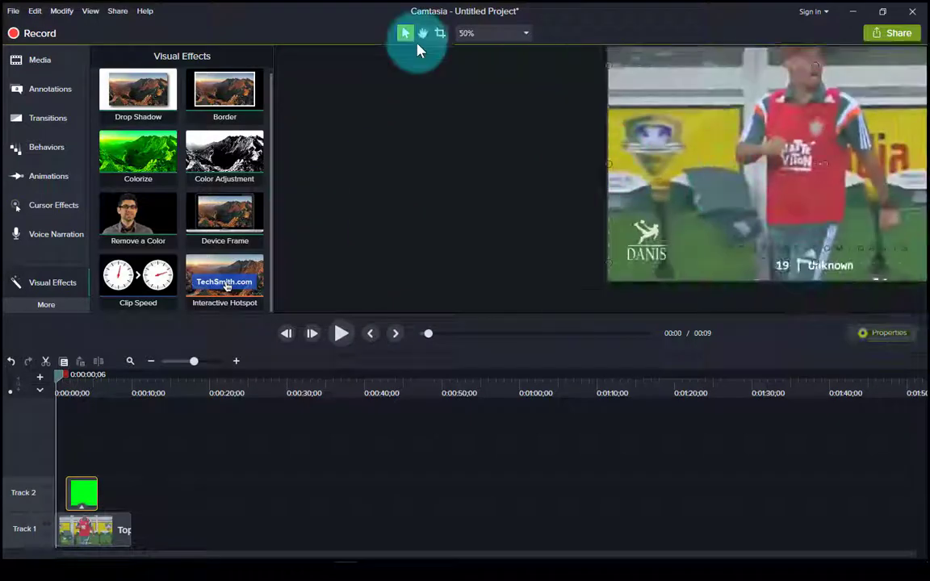
pyautogui.moveTo(566, 178); pyautogui.dragTo(235, 178)
pyautogui.click(341, 333)
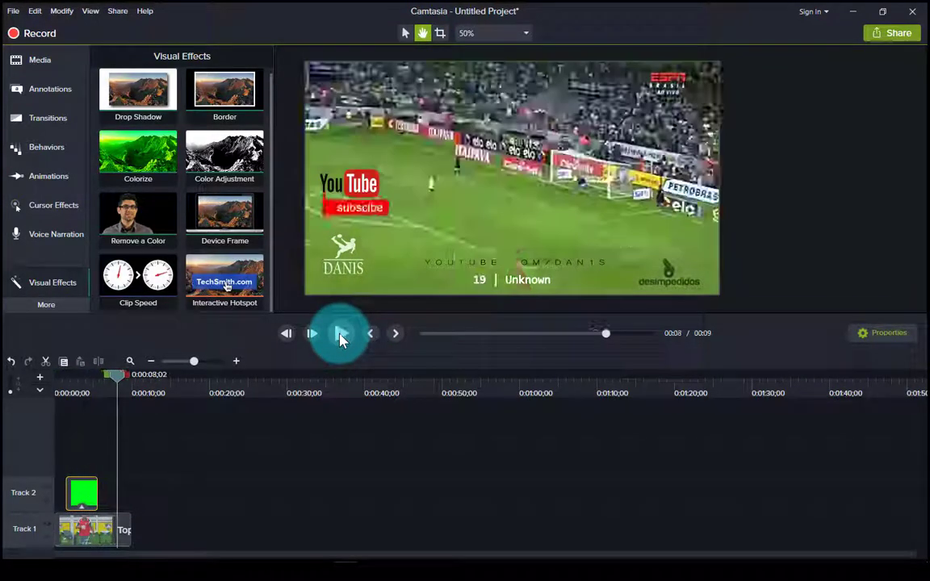
pyautogui.click(341, 333)
pyautogui.moveTo(113, 374); pyautogui.dragTo(61, 374)
# Choose Share to Local File, keeping the MP4 format
pyautogui.click(892, 34)
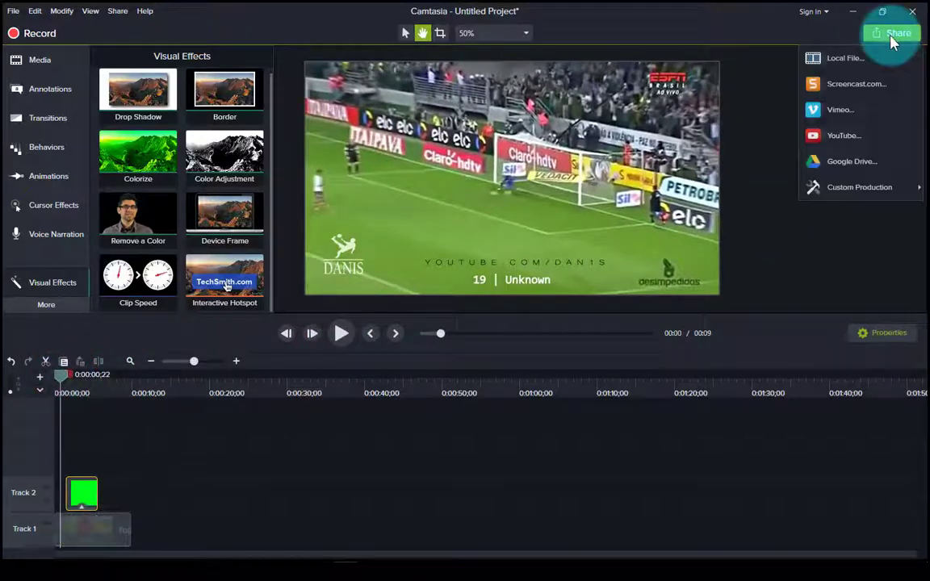
pyautogui.click(848, 58)
pyautogui.click(593, 346)
pyautogui.click(557, 462)
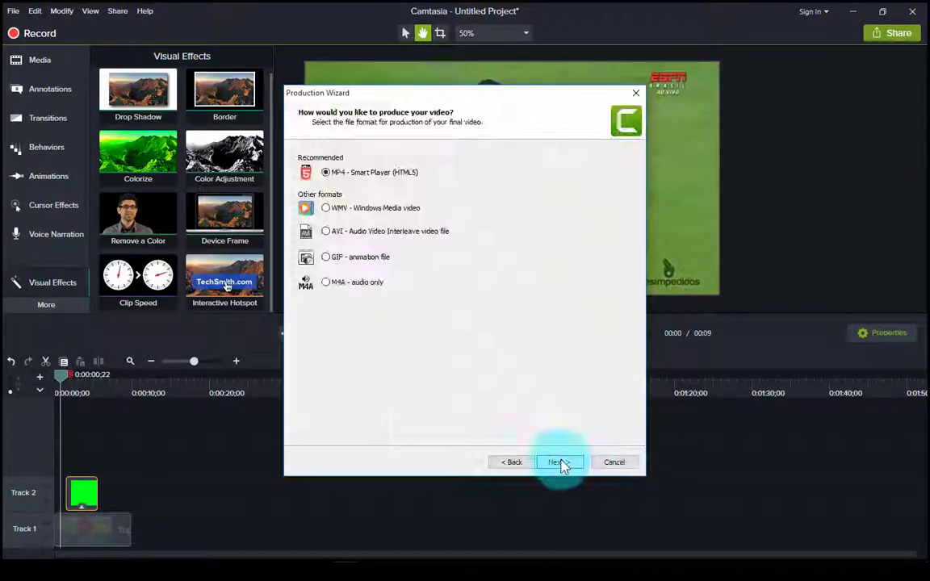
pyautogui.click(557, 462)
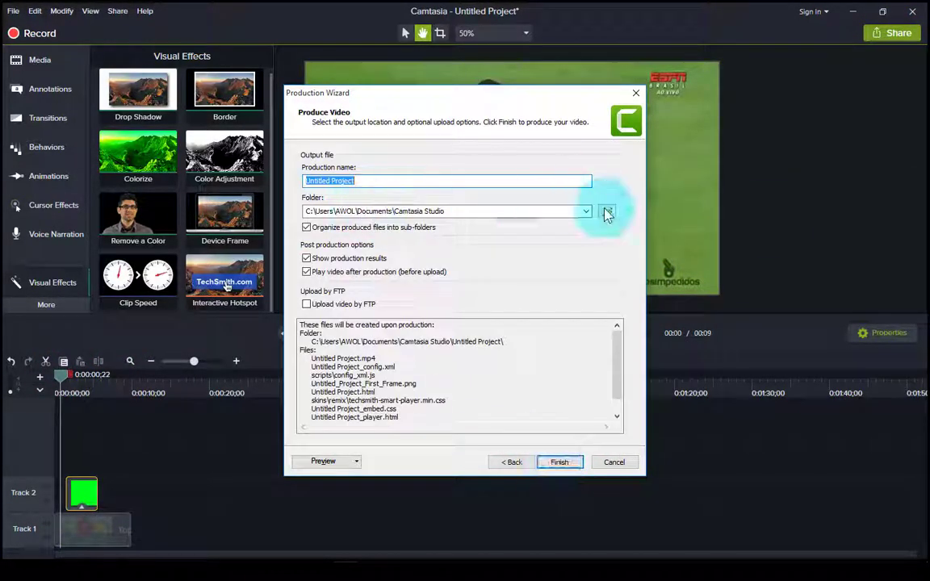
# Save the output to the Desktop as 'new gg' and start rendering
pyautogui.click(604, 211)
pyautogui.click(334, 194)
pyautogui.click(533, 347)
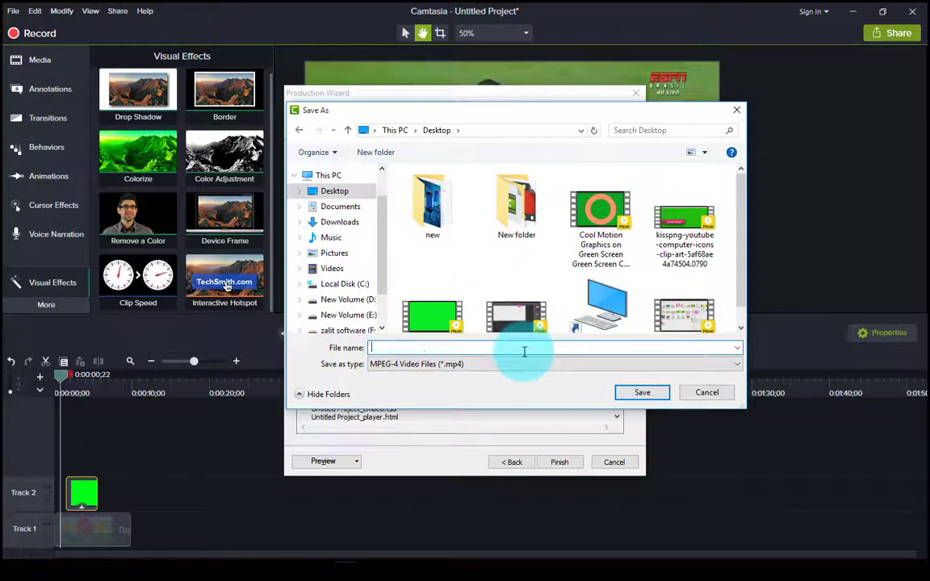
pyautogui.write('new gg')
pyautogui.click(642, 394)
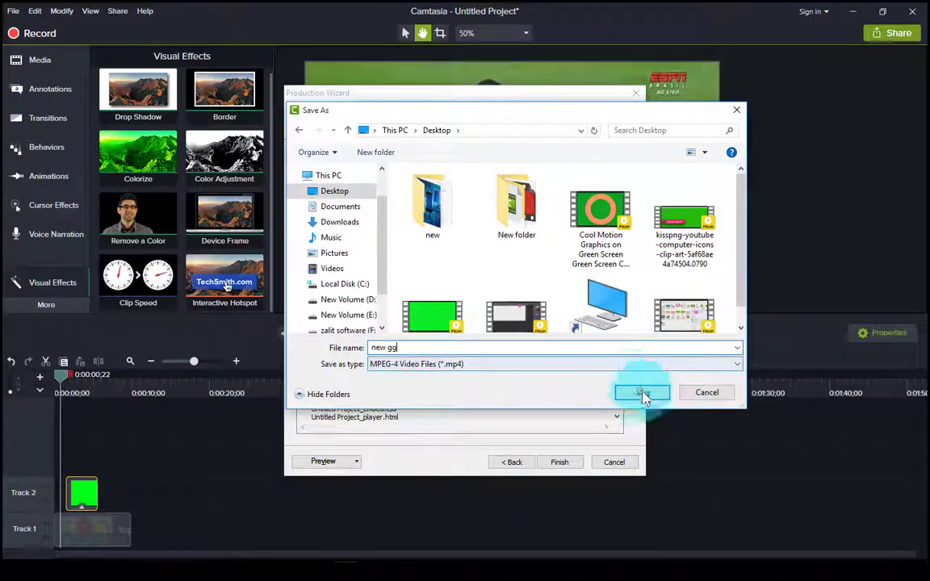
pyautogui.click(549, 467)
# Reposition the rendering progress window and open the folder of produced files
pyautogui.click(910, 8)
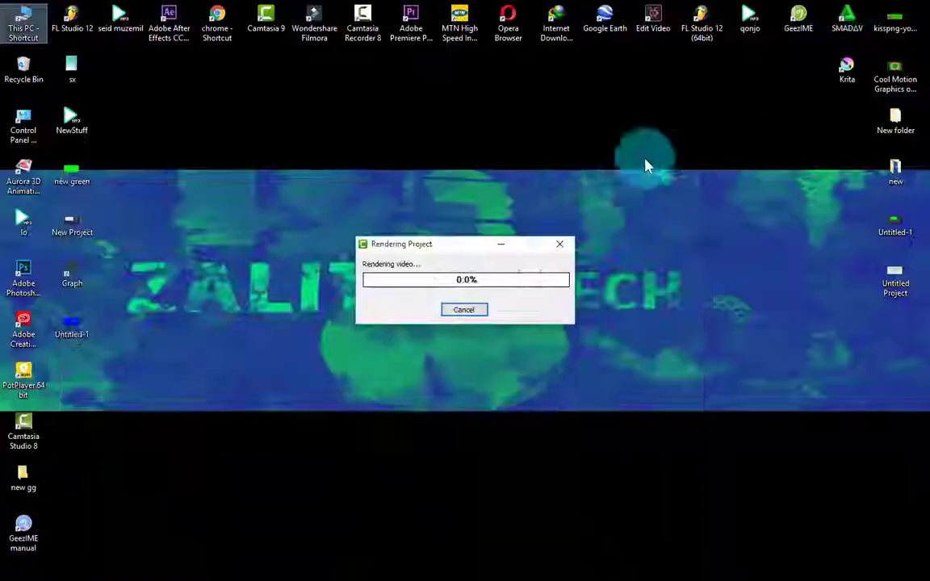
pyautogui.moveTo(453, 251); pyautogui.dragTo(440, 251)
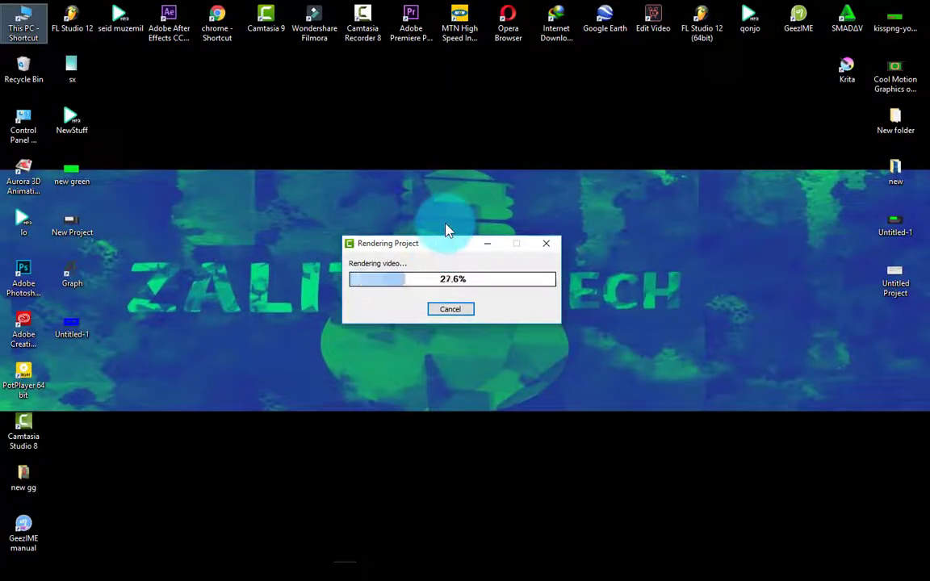
pyautogui.moveTo(448, 243); pyautogui.dragTo(448, 250)
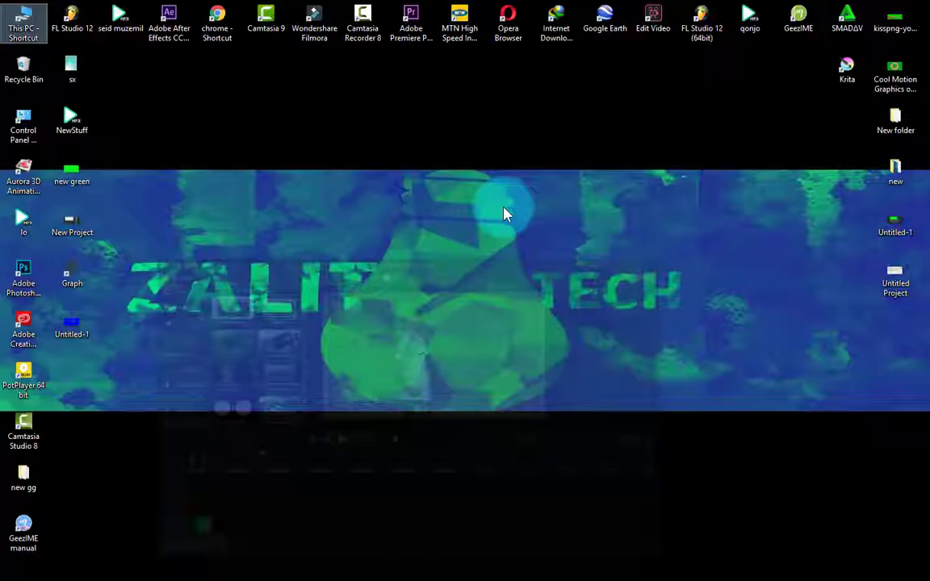
pyautogui.rightClick(327, 257)
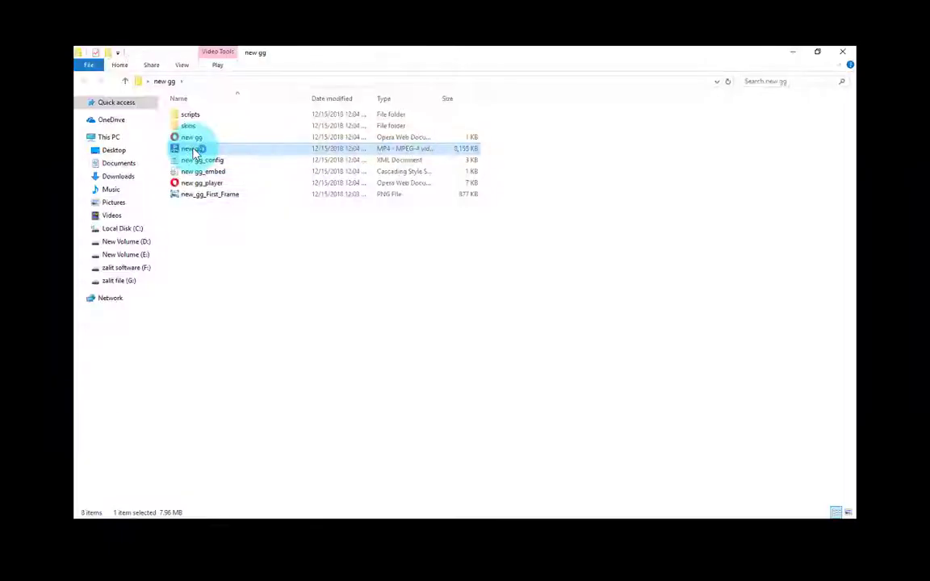
# Watch new gg.mp4 in PotPlayer to check the keyed logo over the football clip, then close it
pyautogui.doubleClick(194, 151)
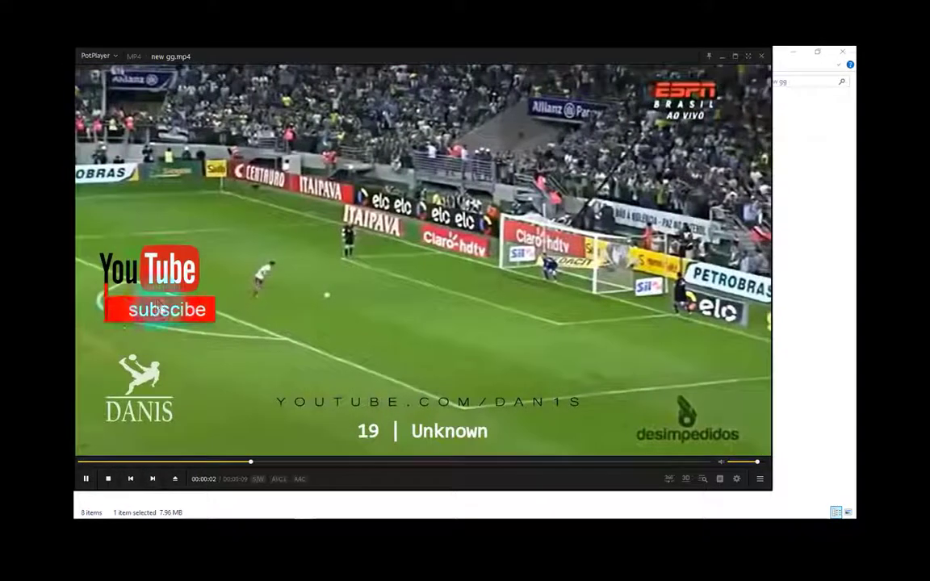
pyautogui.click(146, 303)
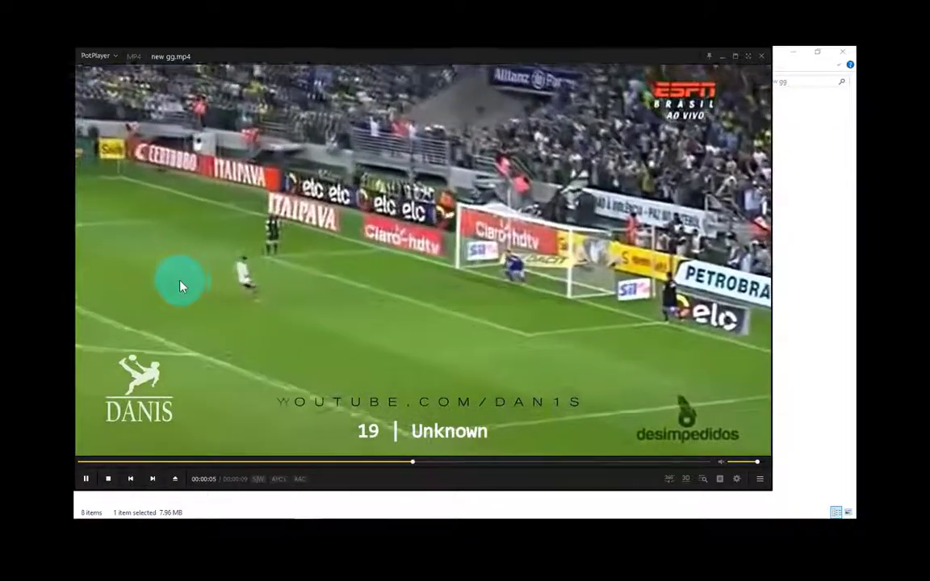
pyautogui.click(761, 56)
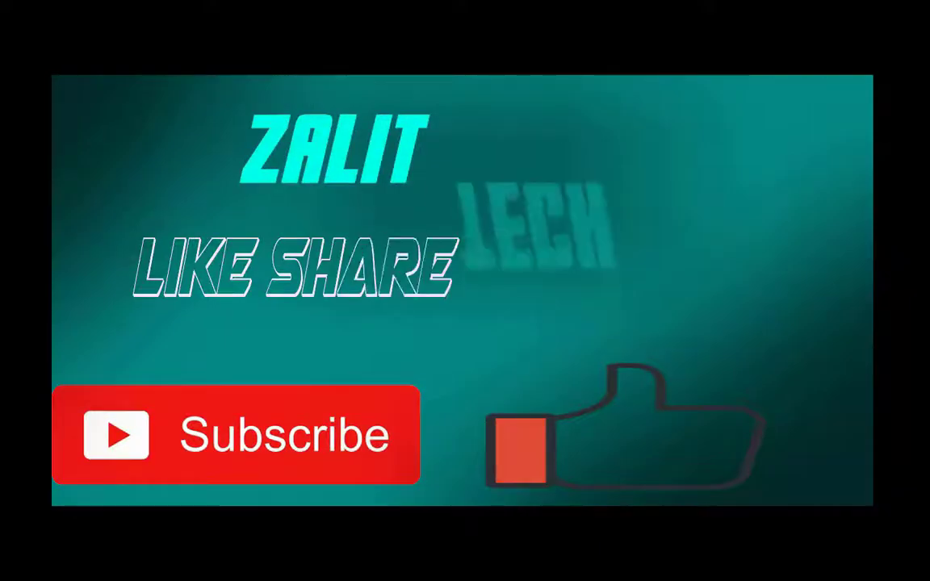